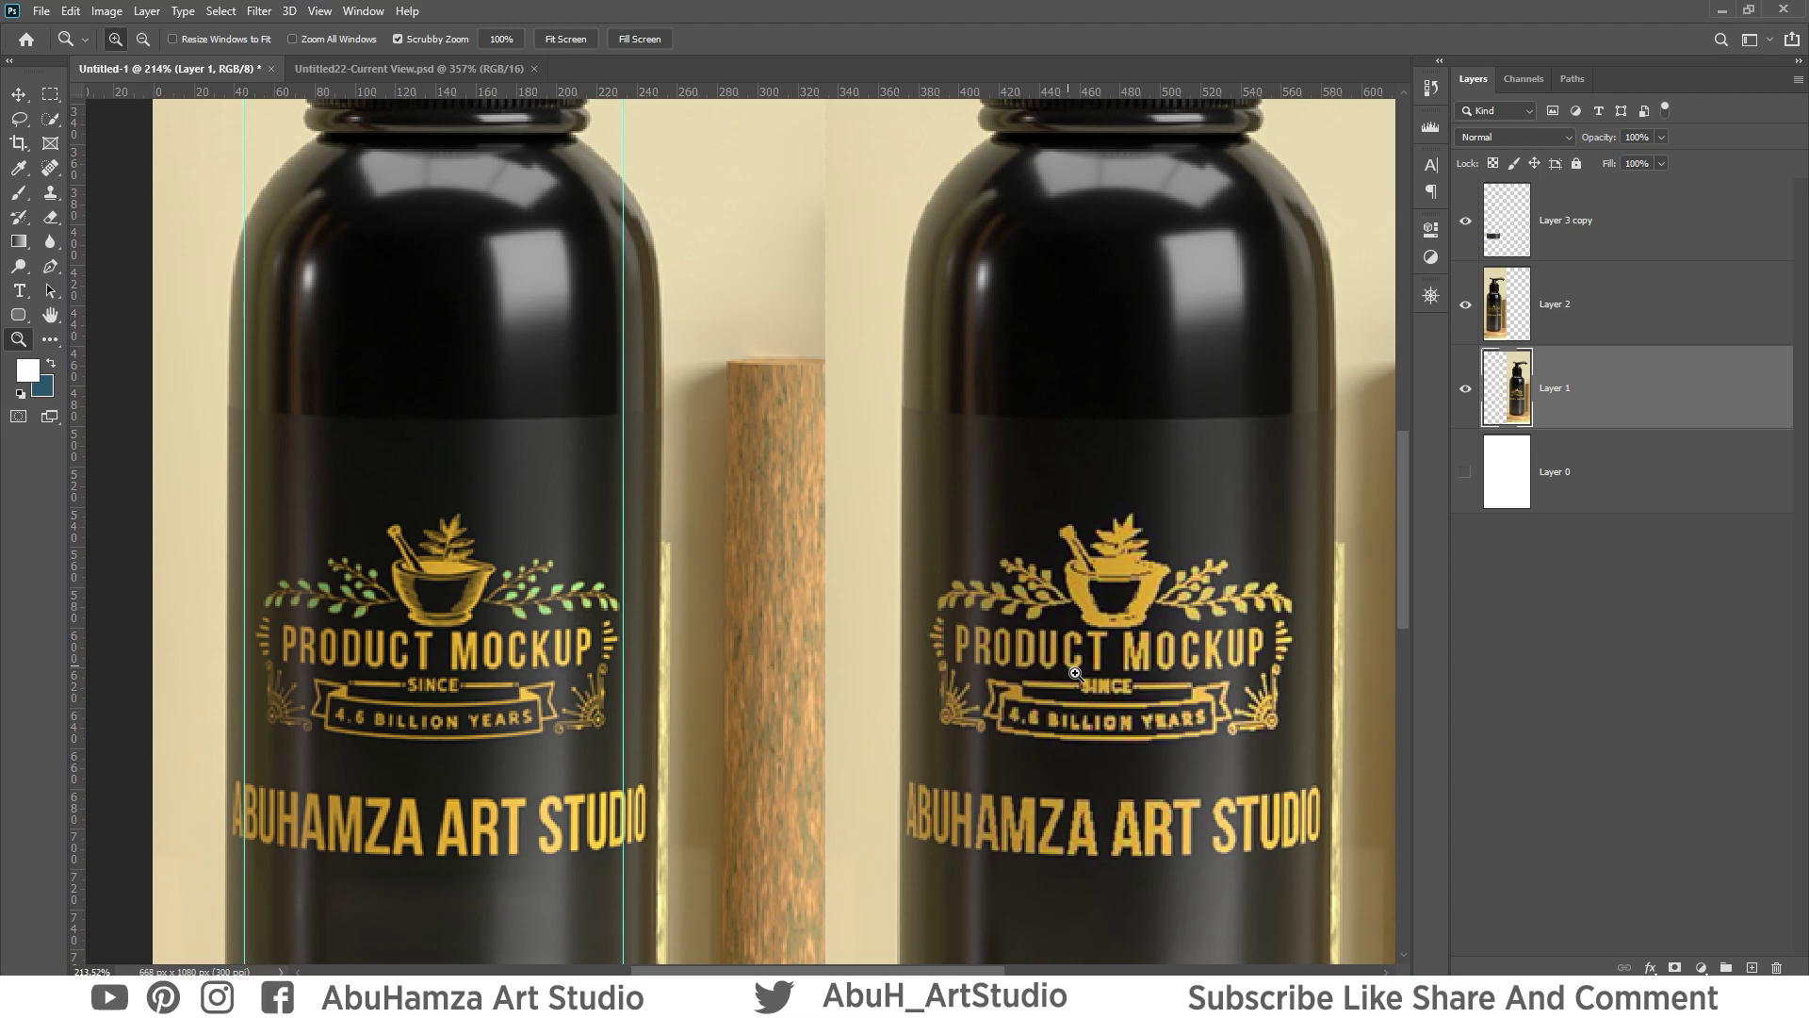
# Zoom and pan across both bottle renders to inspect their gold Product Mockup labels.
pyautogui.moveTo(1142, 588)
pyautogui.mouseDown()
pyautogui.moveTo(1172, 639)
pyautogui.moveTo(999, 546)
pyautogui.mouseUp()
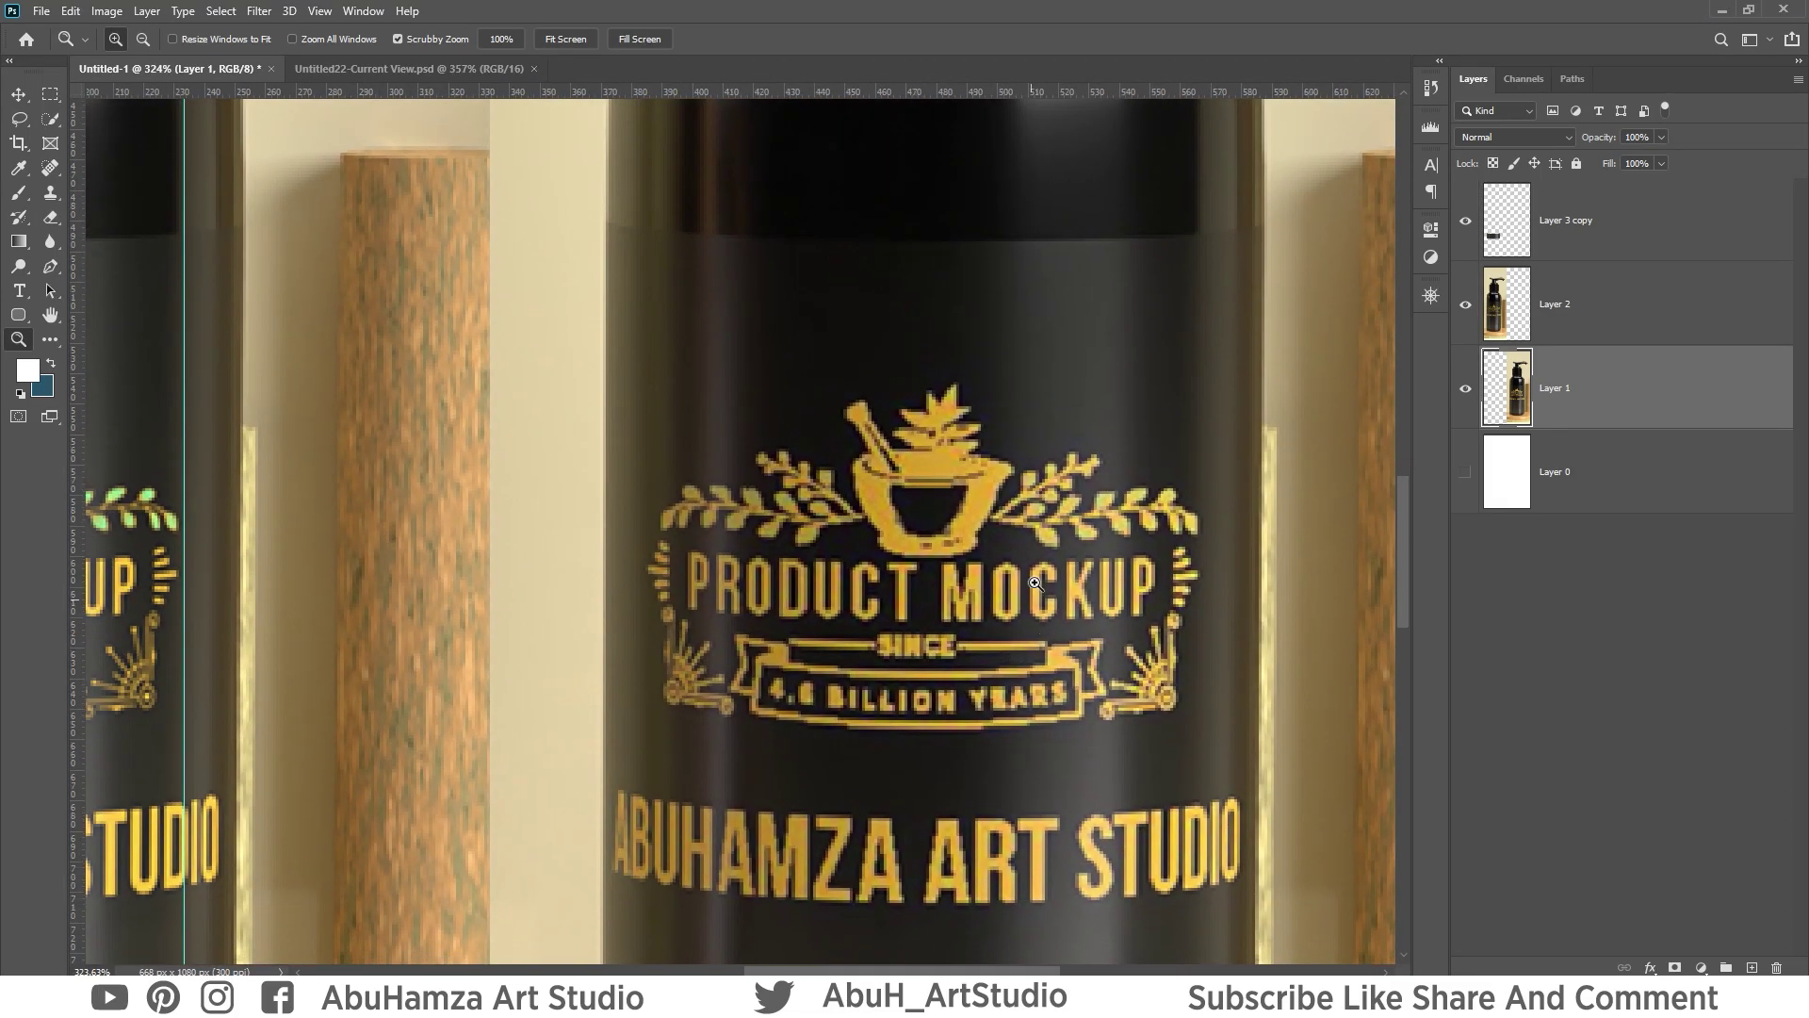
pyautogui.moveTo(625, 572); pyautogui.dragTo(1079, 545)
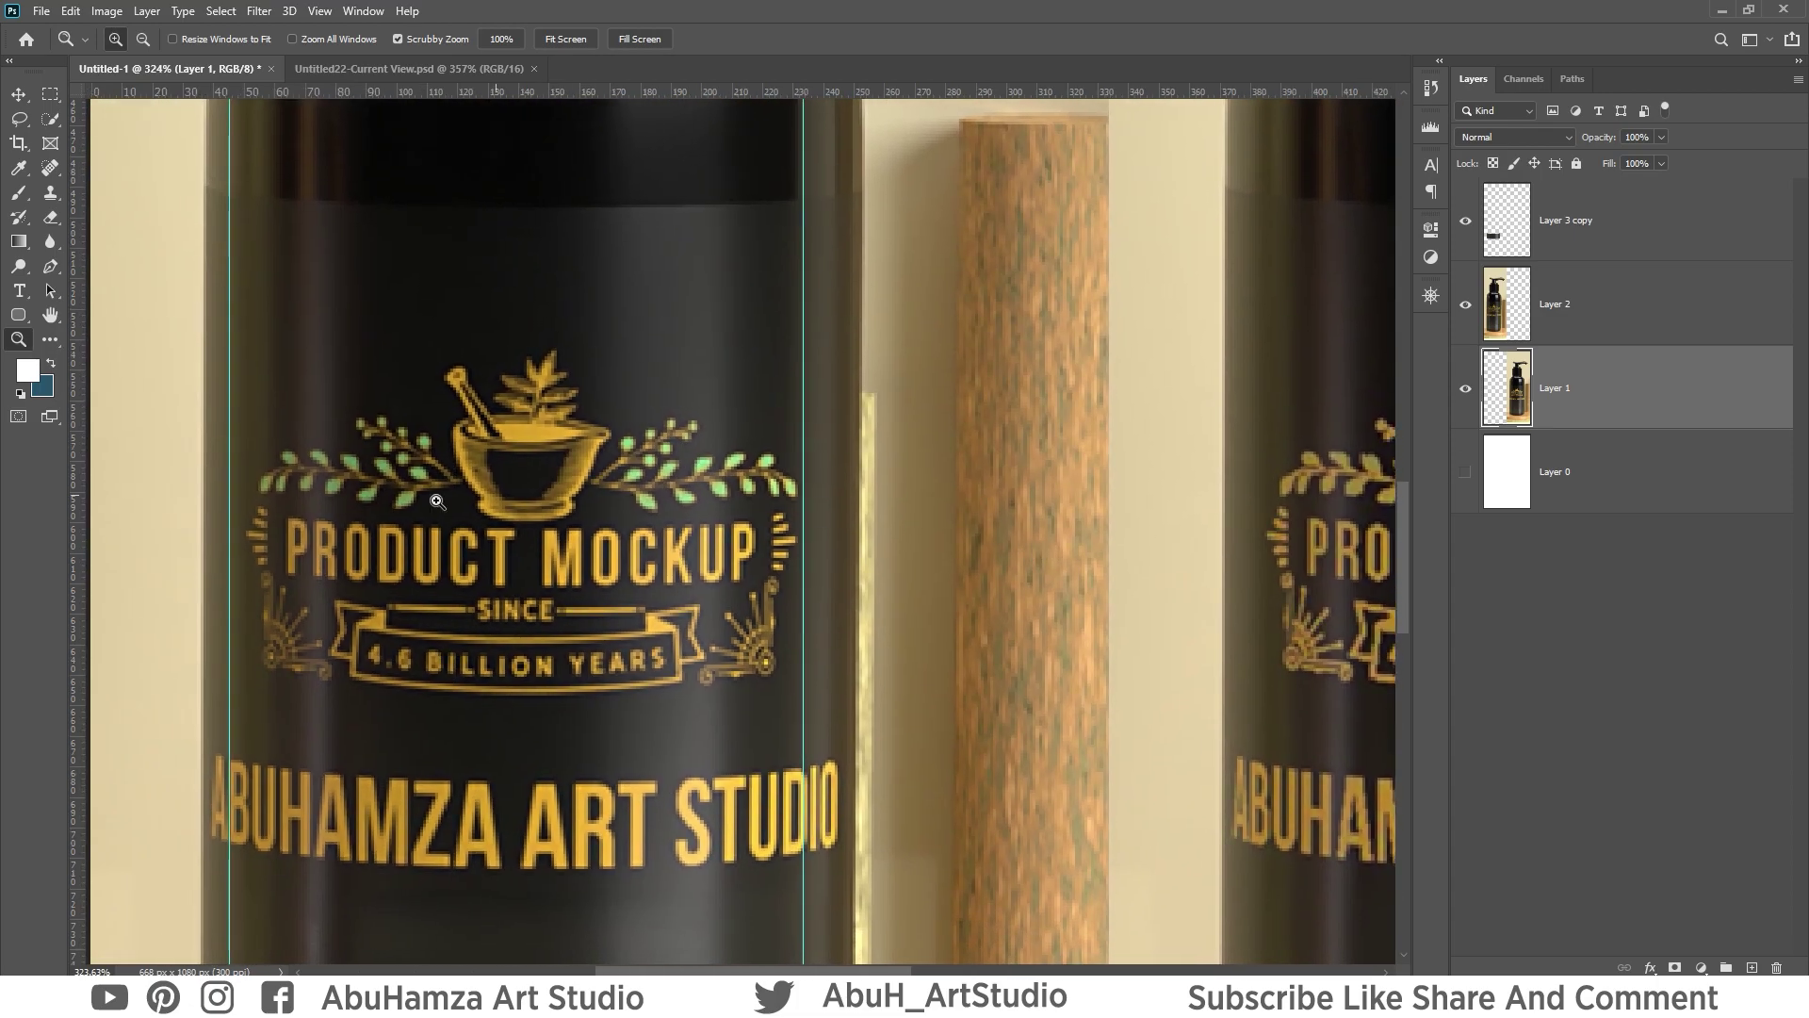
pyautogui.moveTo(670, 607)
pyautogui.mouseDown()
pyautogui.moveTo(539, 627)
pyautogui.moveTo(188, 612)
pyautogui.mouseUp()
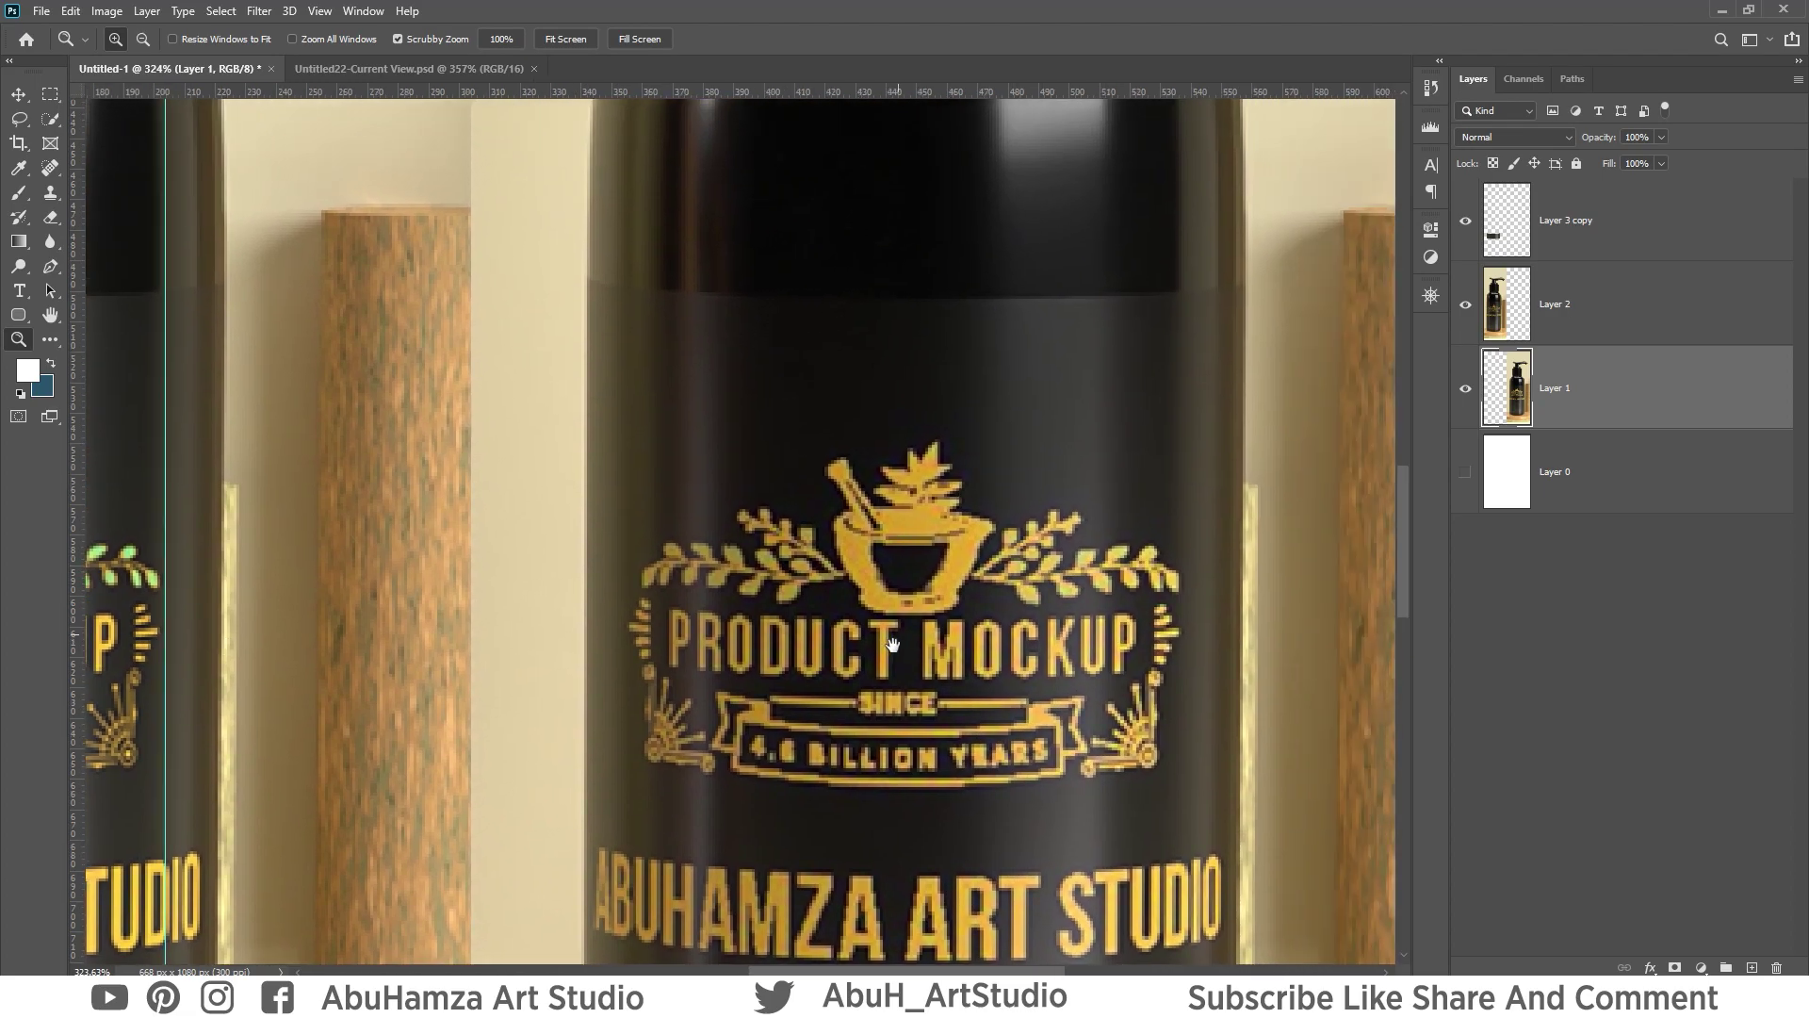
pyautogui.moveTo(739, 594); pyautogui.dragTo(1112, 590)
pyautogui.moveTo(744, 551)
pyautogui.mouseDown()
pyautogui.moveTo(970, 513)
pyautogui.moveTo(796, 513)
pyautogui.moveTo(816, 463)
pyautogui.moveTo(766, 446)
pyautogui.mouseUp()
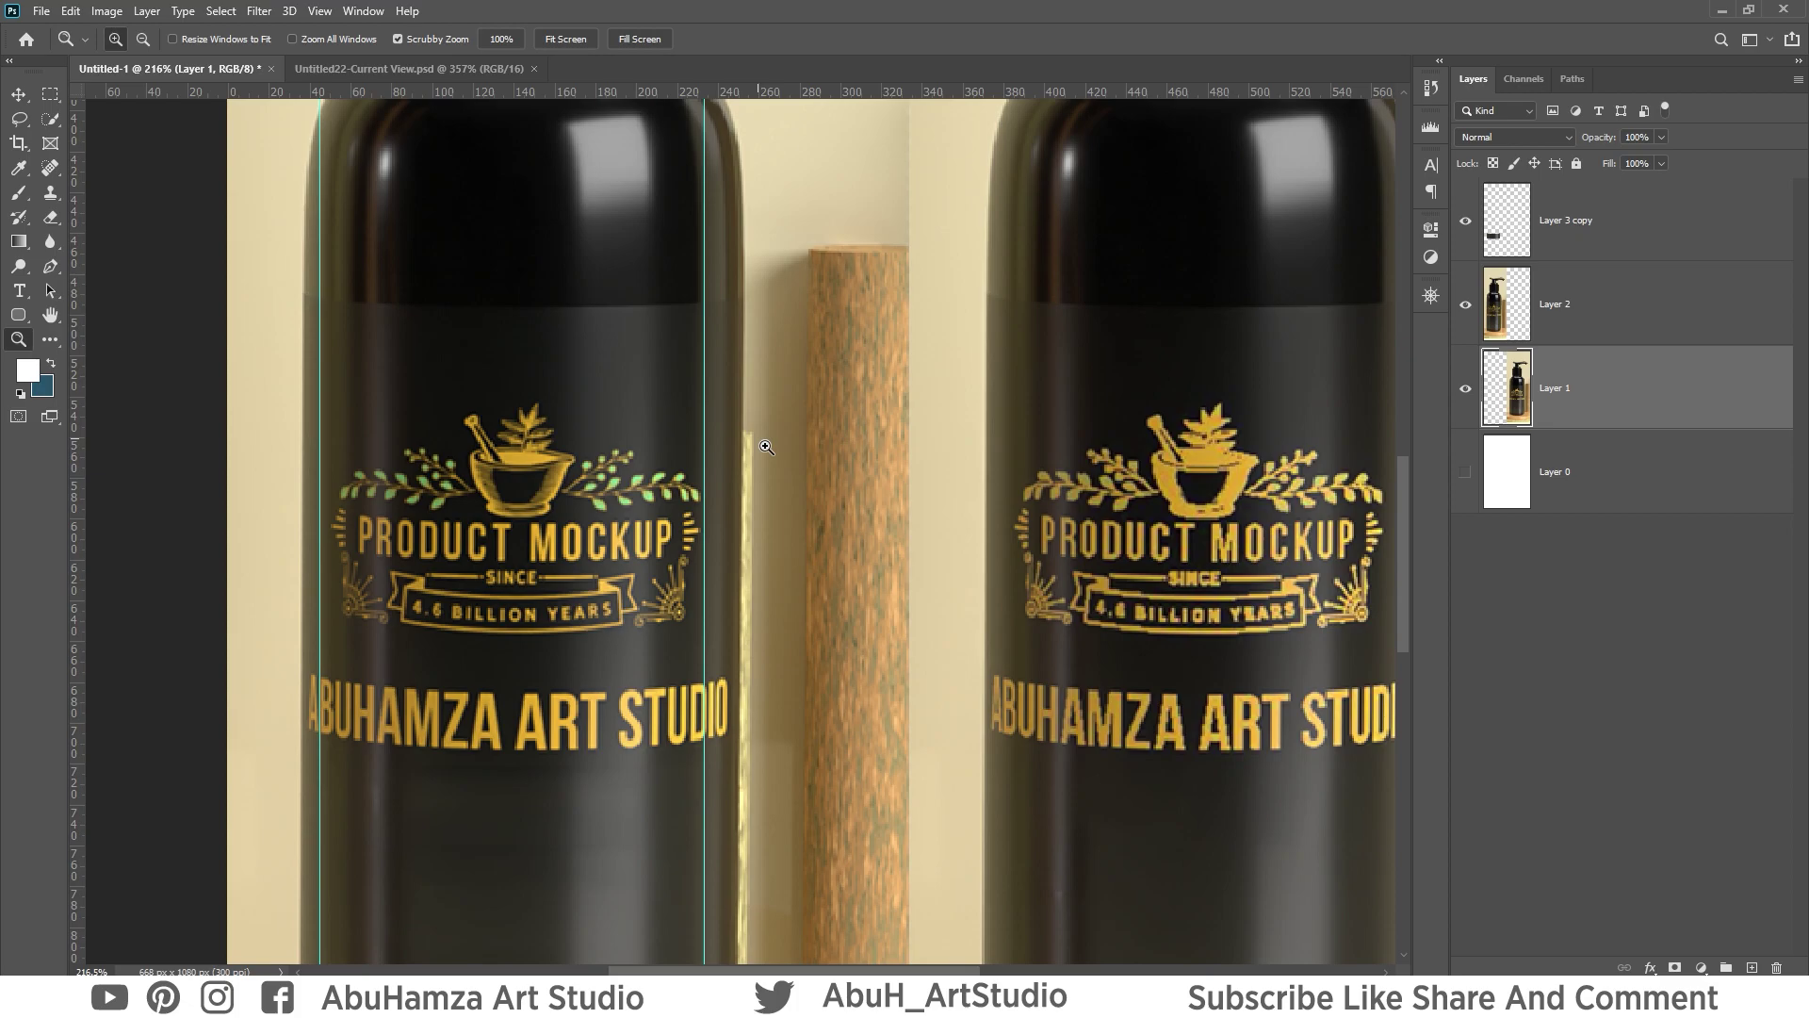
# Minimize Photoshop, zoom the Body Wash label PDF to 300%, and start exporting it.
pyautogui.click(1723, 11)
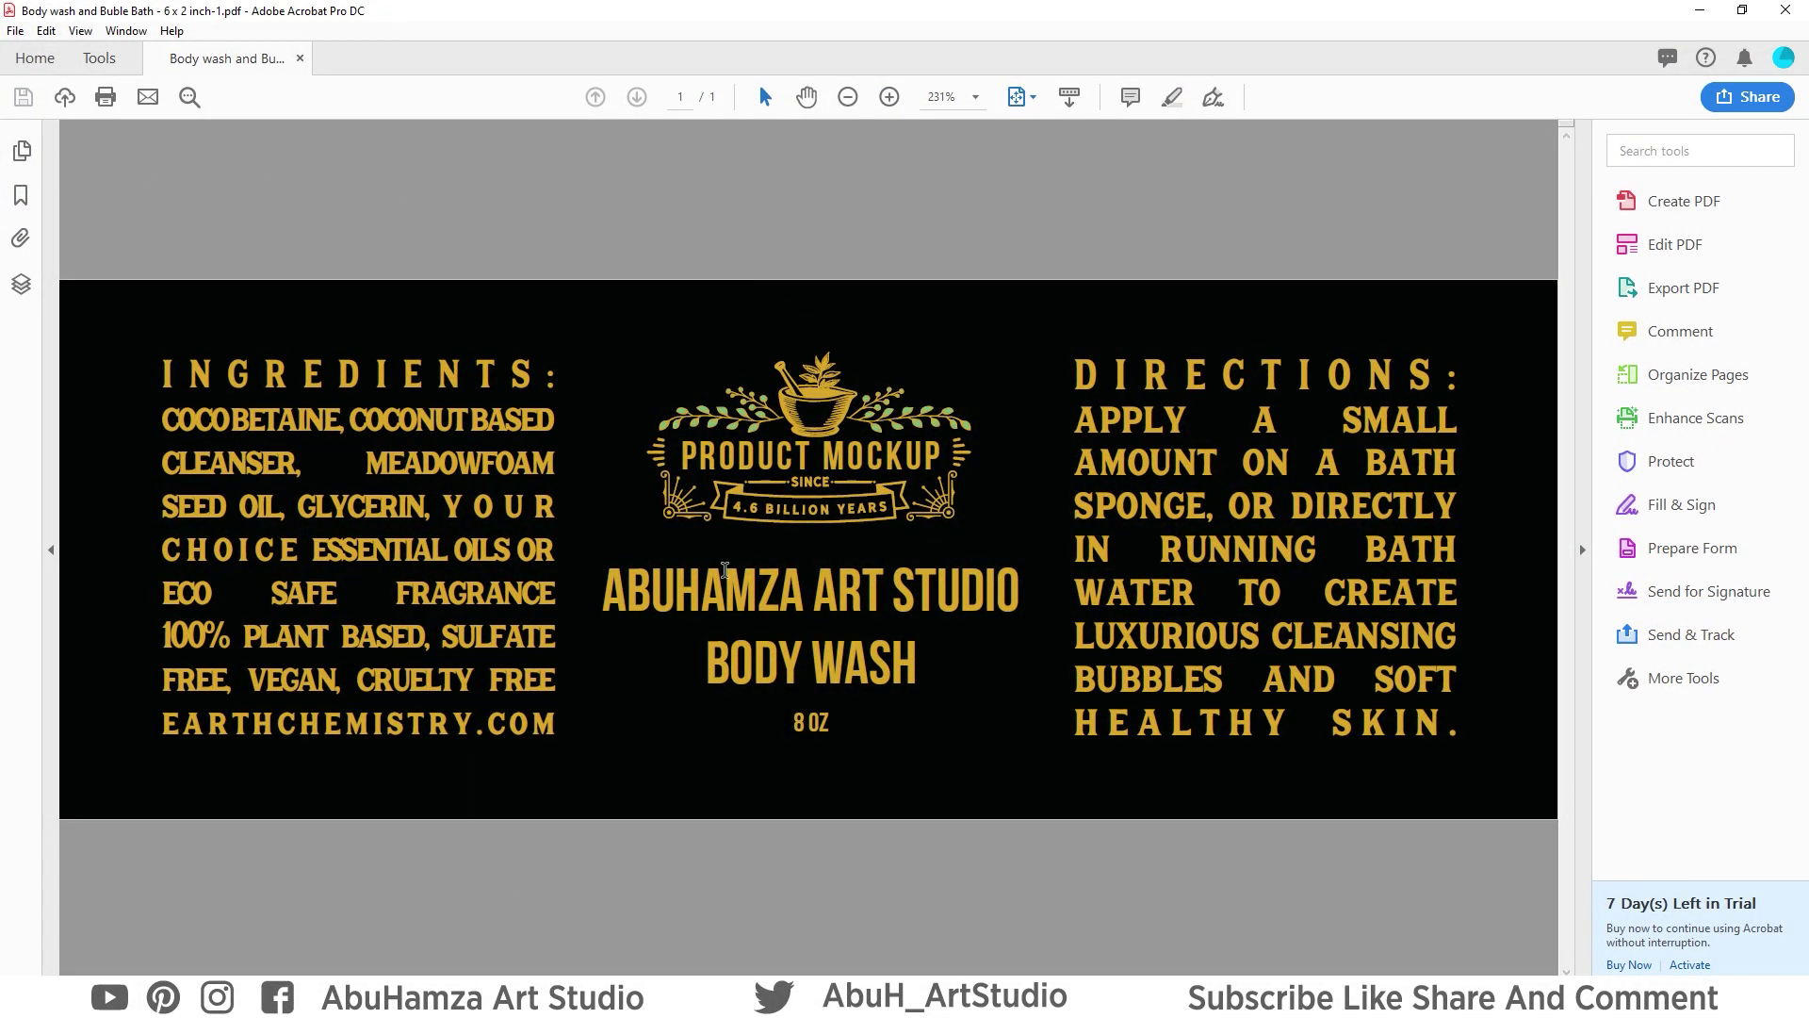
pyautogui.click(888, 97)
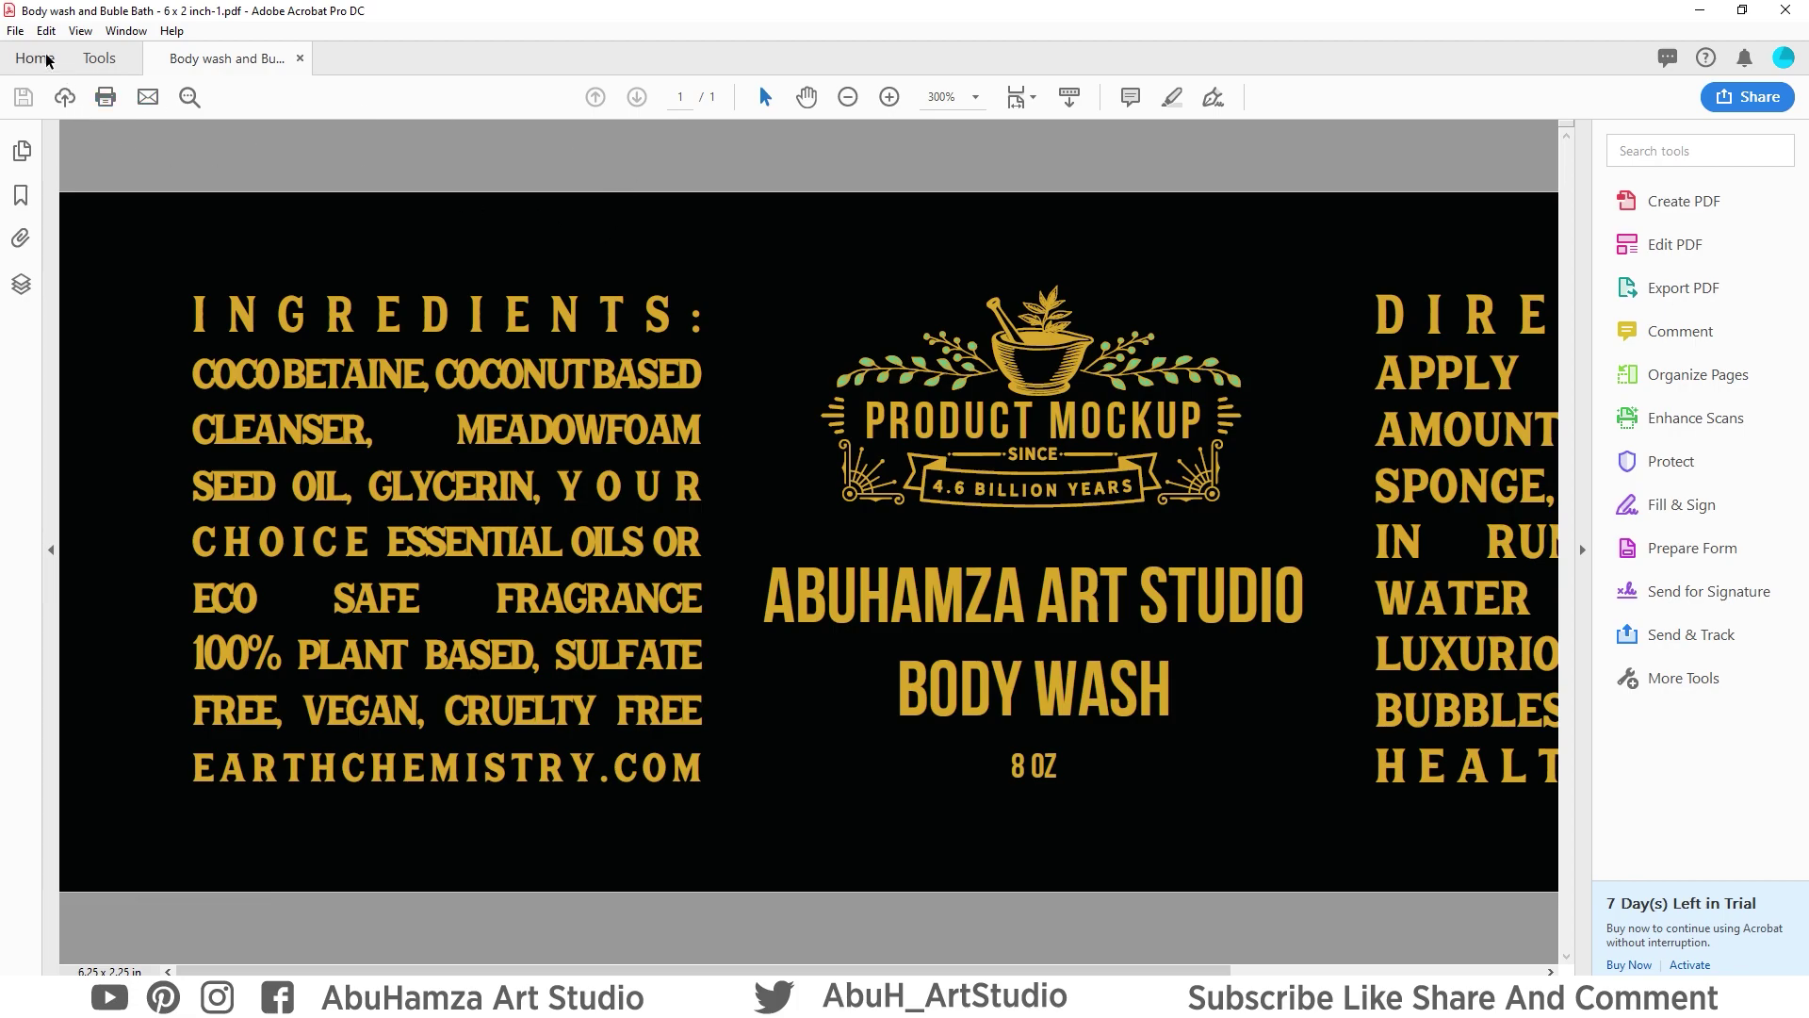
pyautogui.click(16, 32)
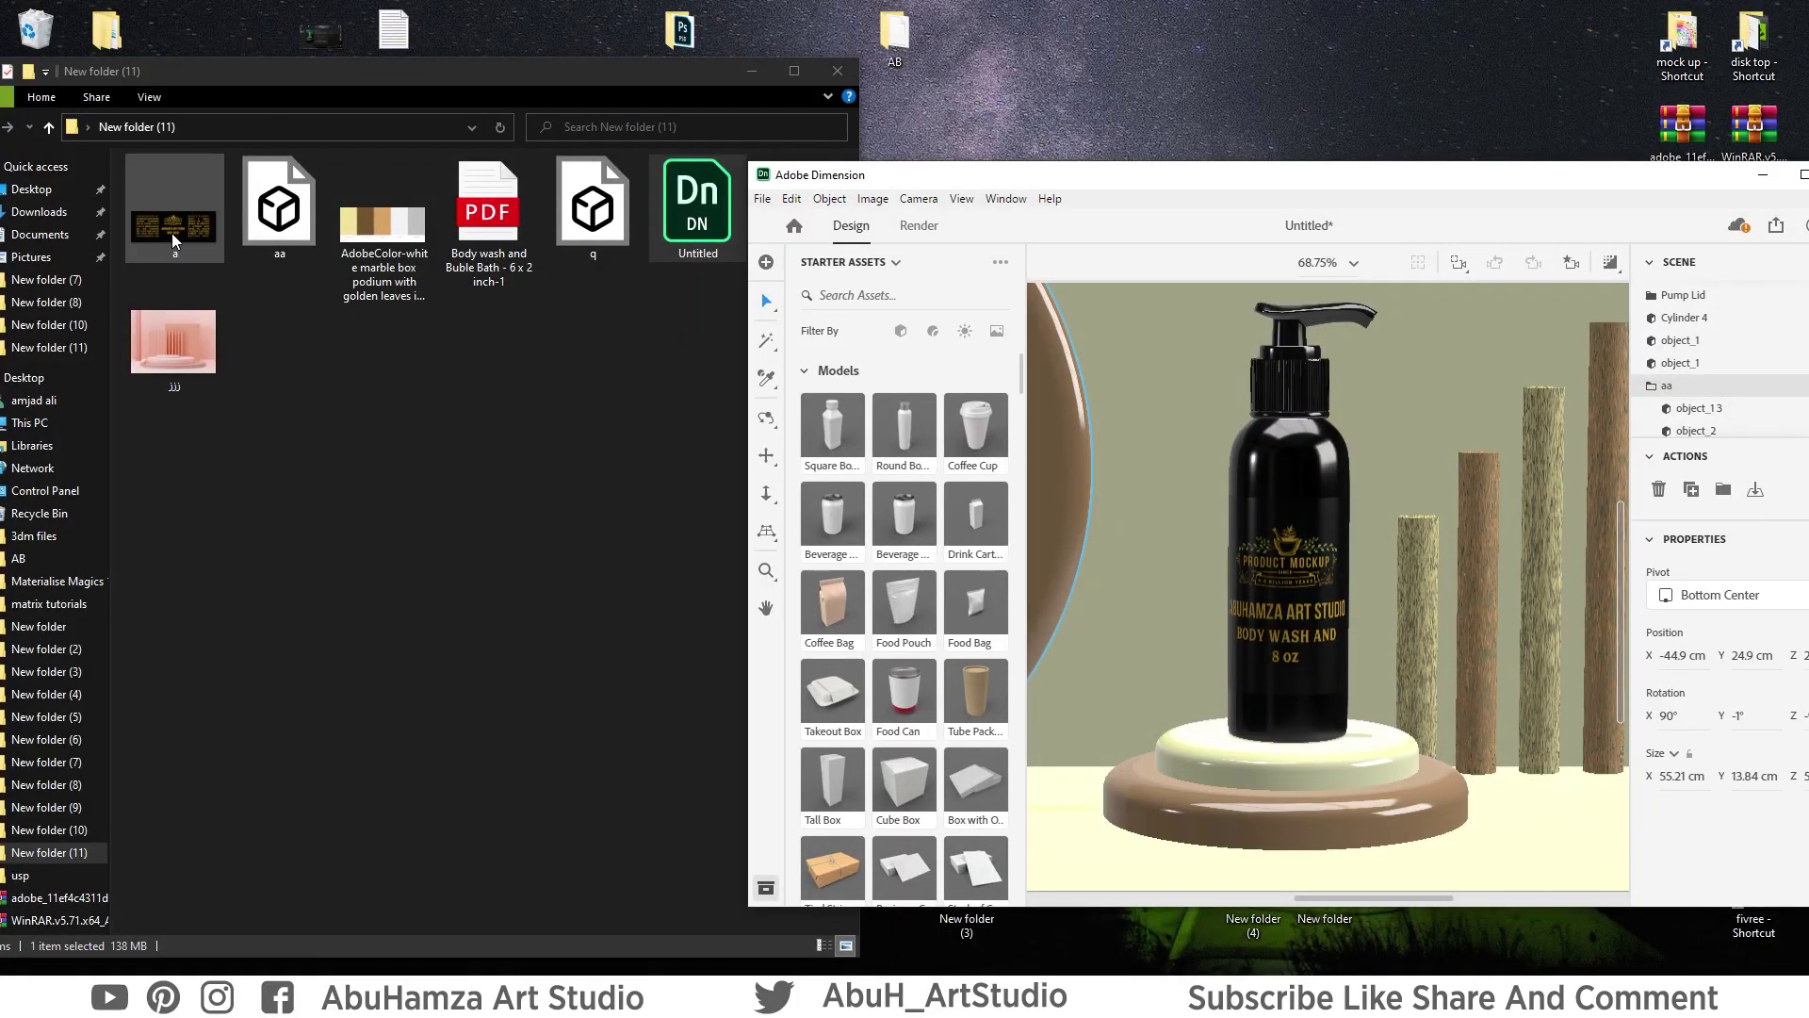
# Place image 'a' on the pump bottle as a decal, scale it to 15.6%, and raise it.
pyautogui.moveTo(172, 229); pyautogui.dragTo(1298, 644)
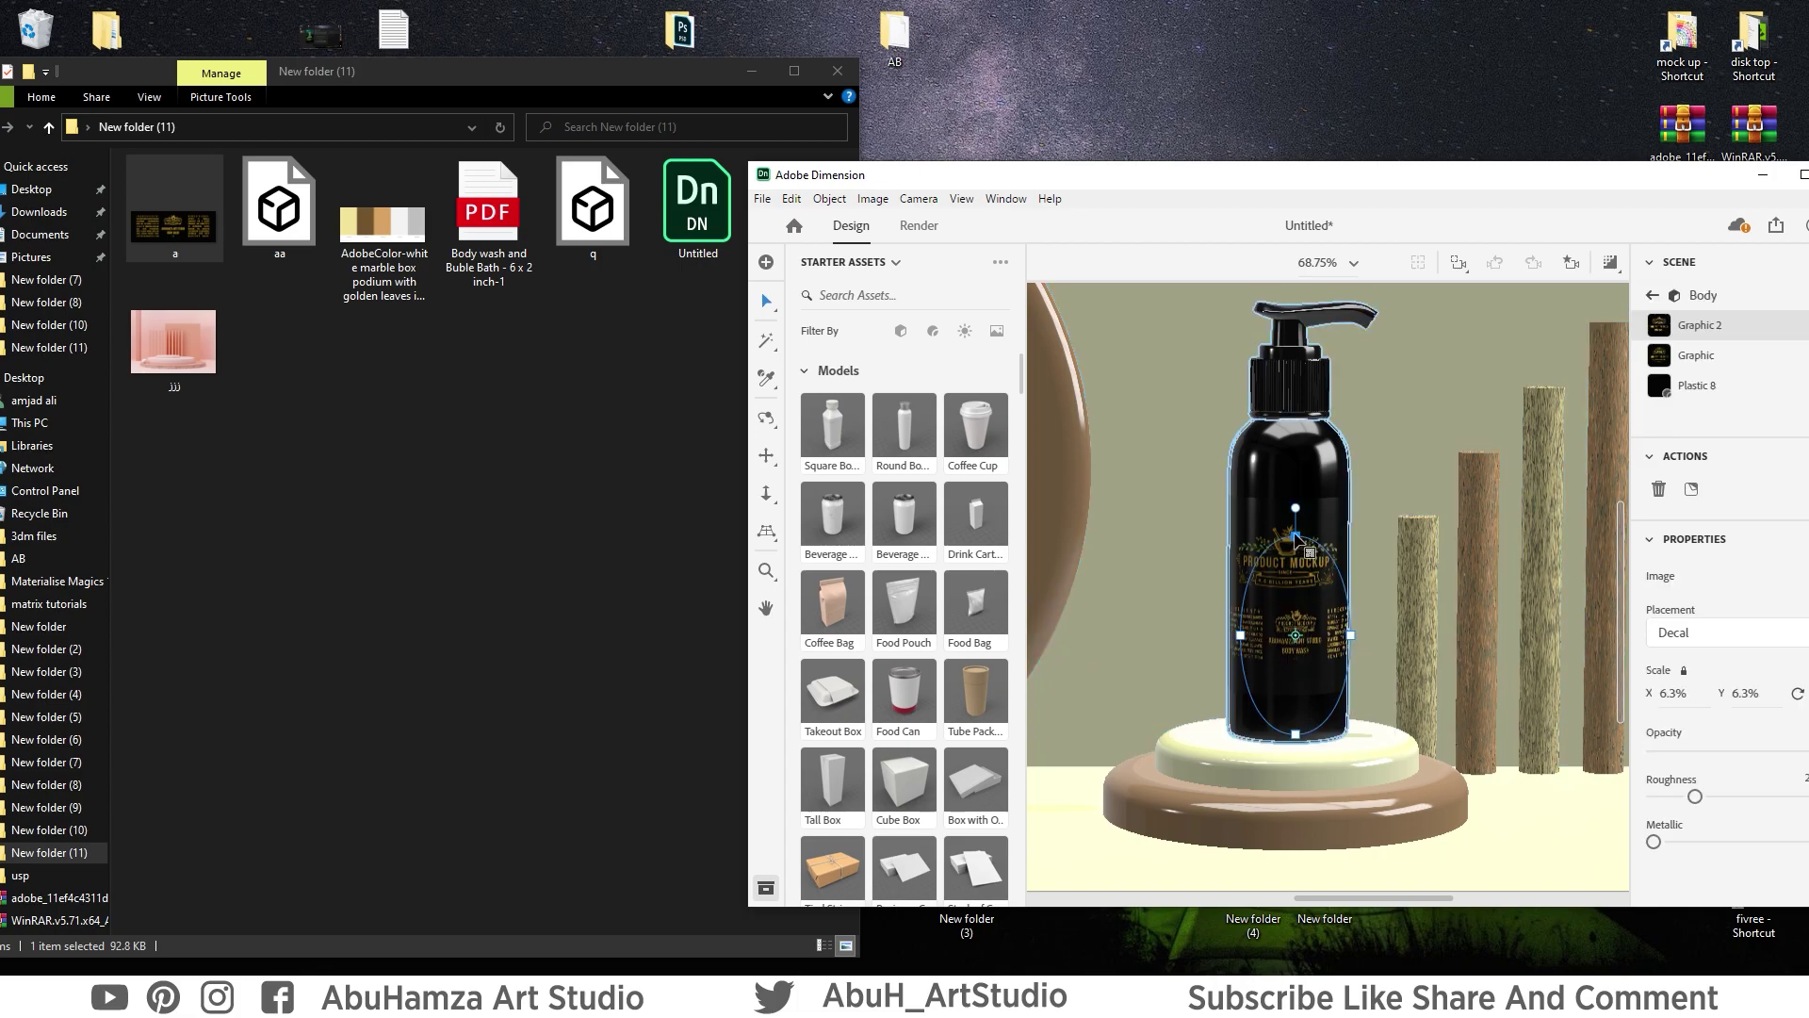
pyautogui.moveTo(1297, 537); pyautogui.dragTo(1287, 403)
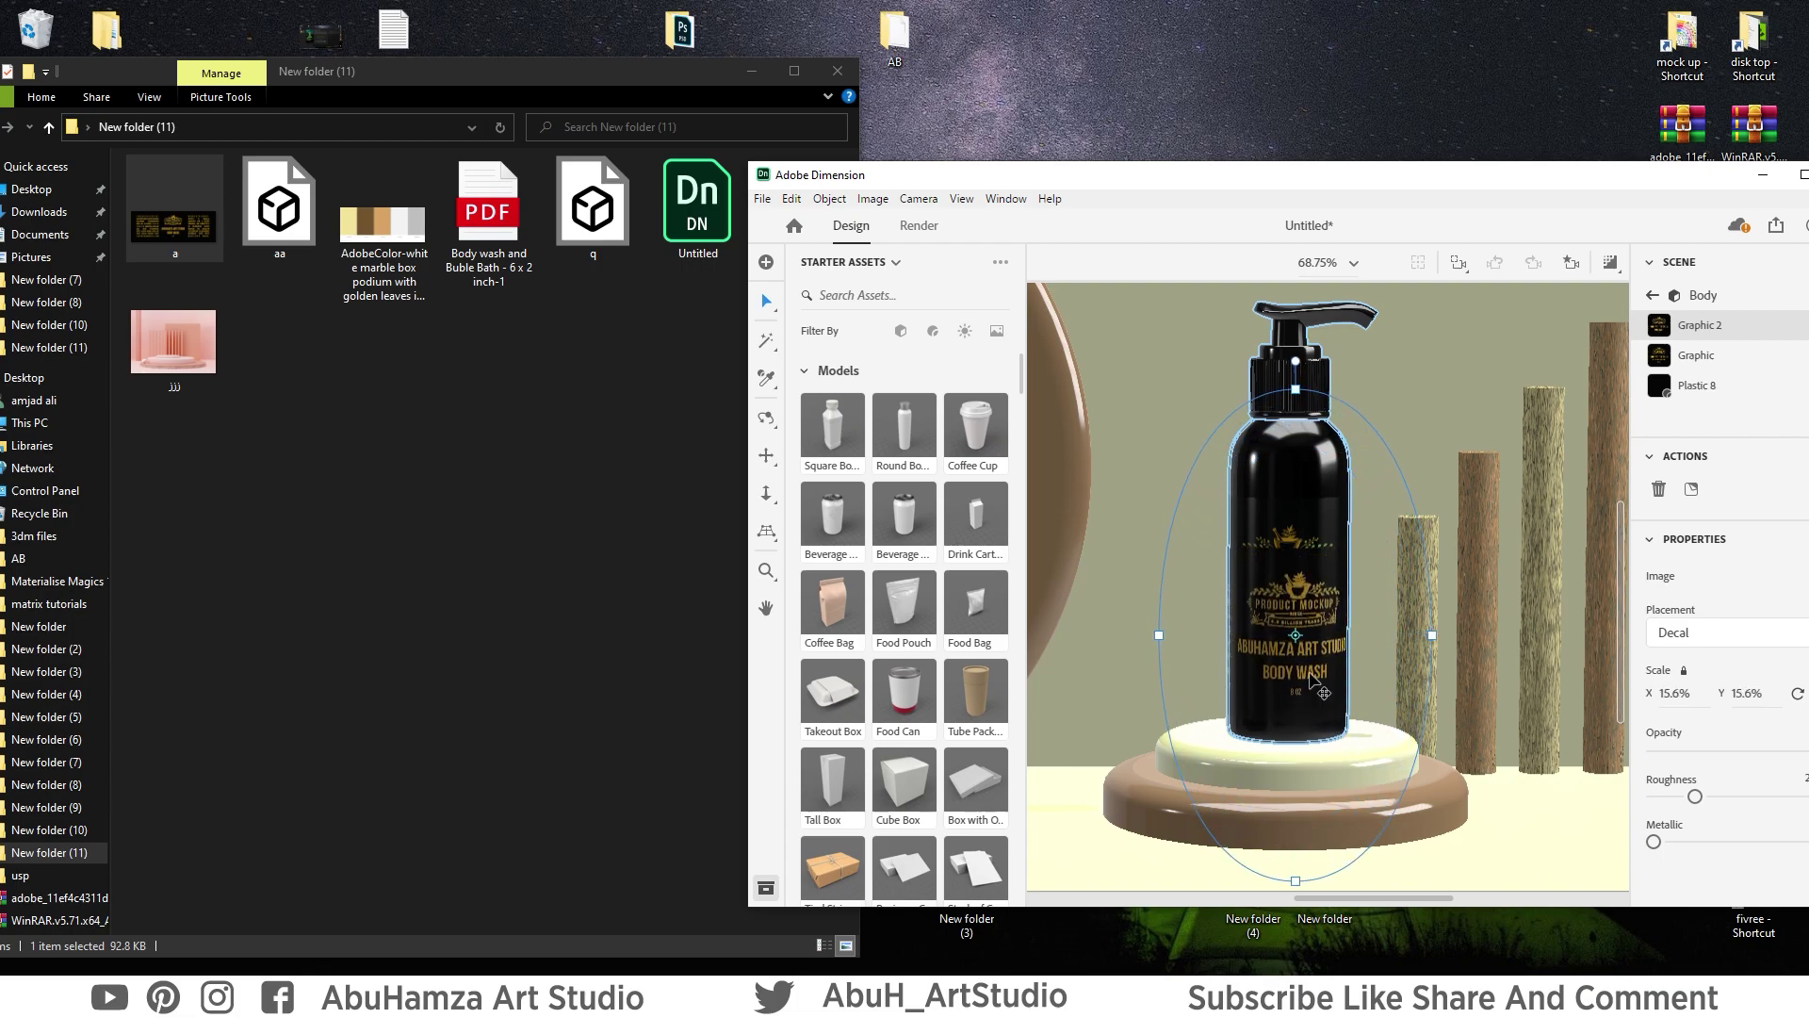
pyautogui.moveTo(1300, 688); pyautogui.dragTo(1287, 640)
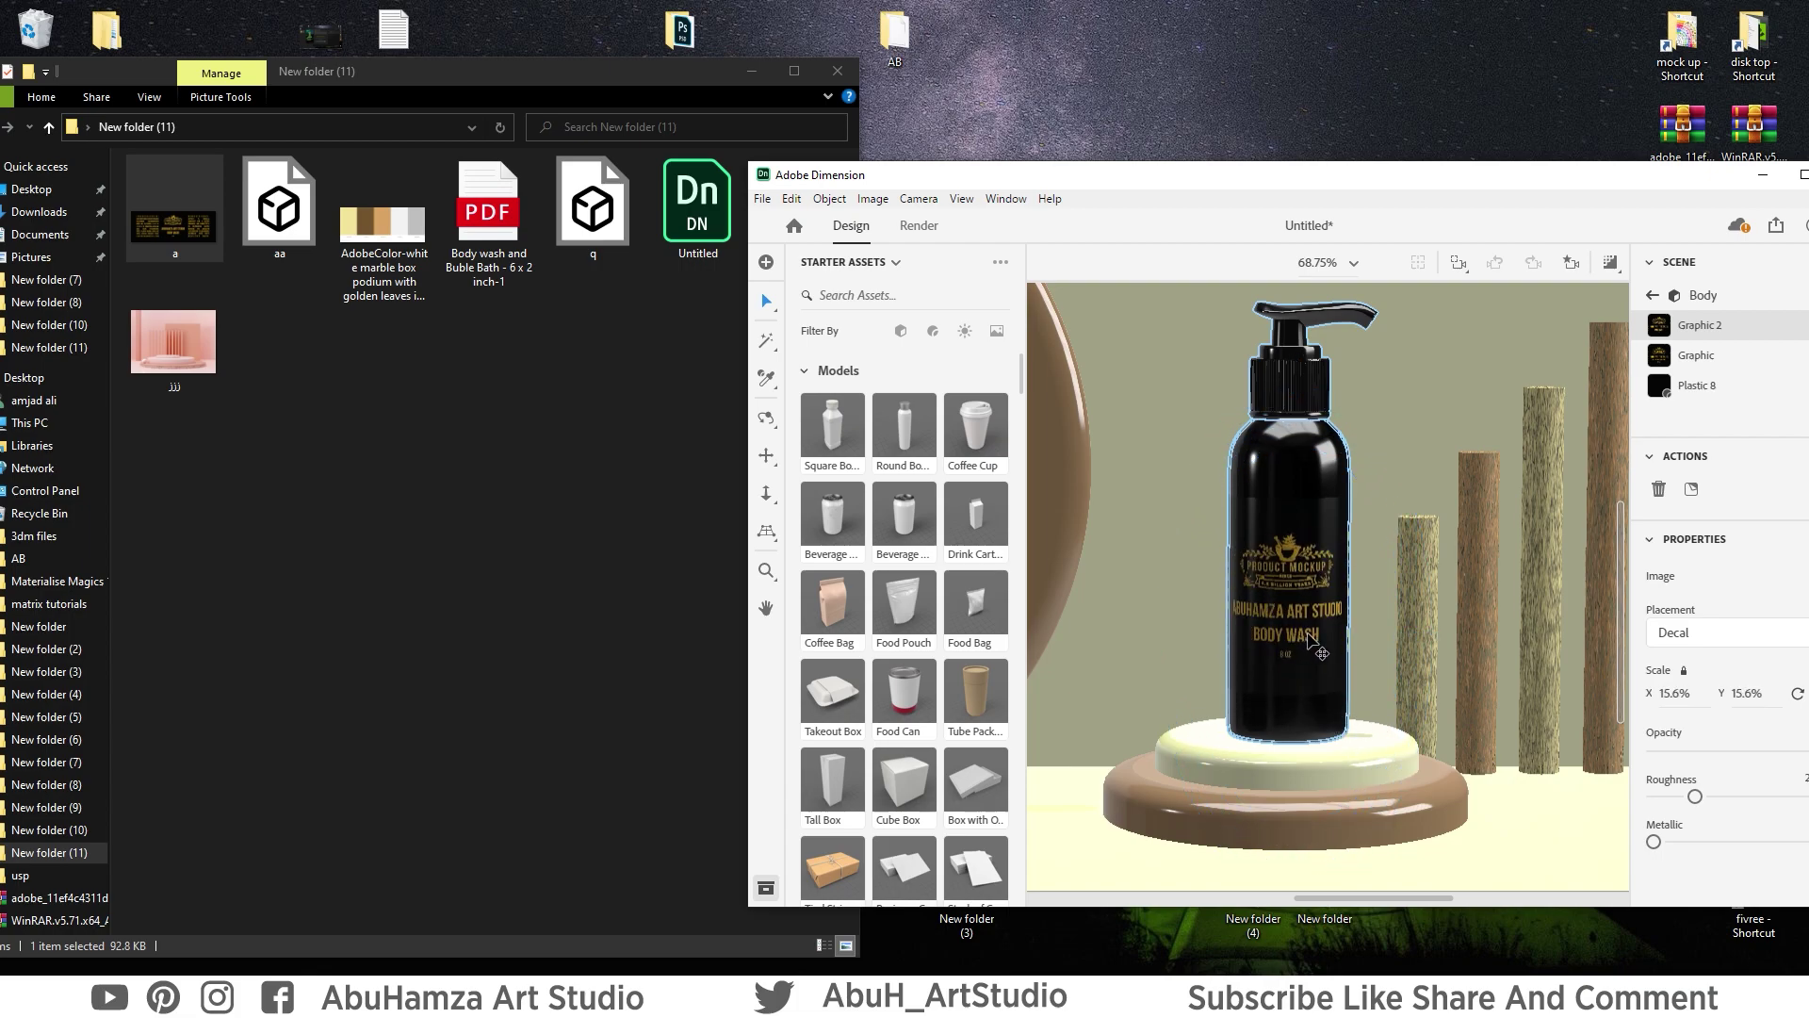
# Maximize Dimension and delete both the Graphic 2 and Graphic label decals from the bottle.
pyautogui.doubleClick(1426, 179)
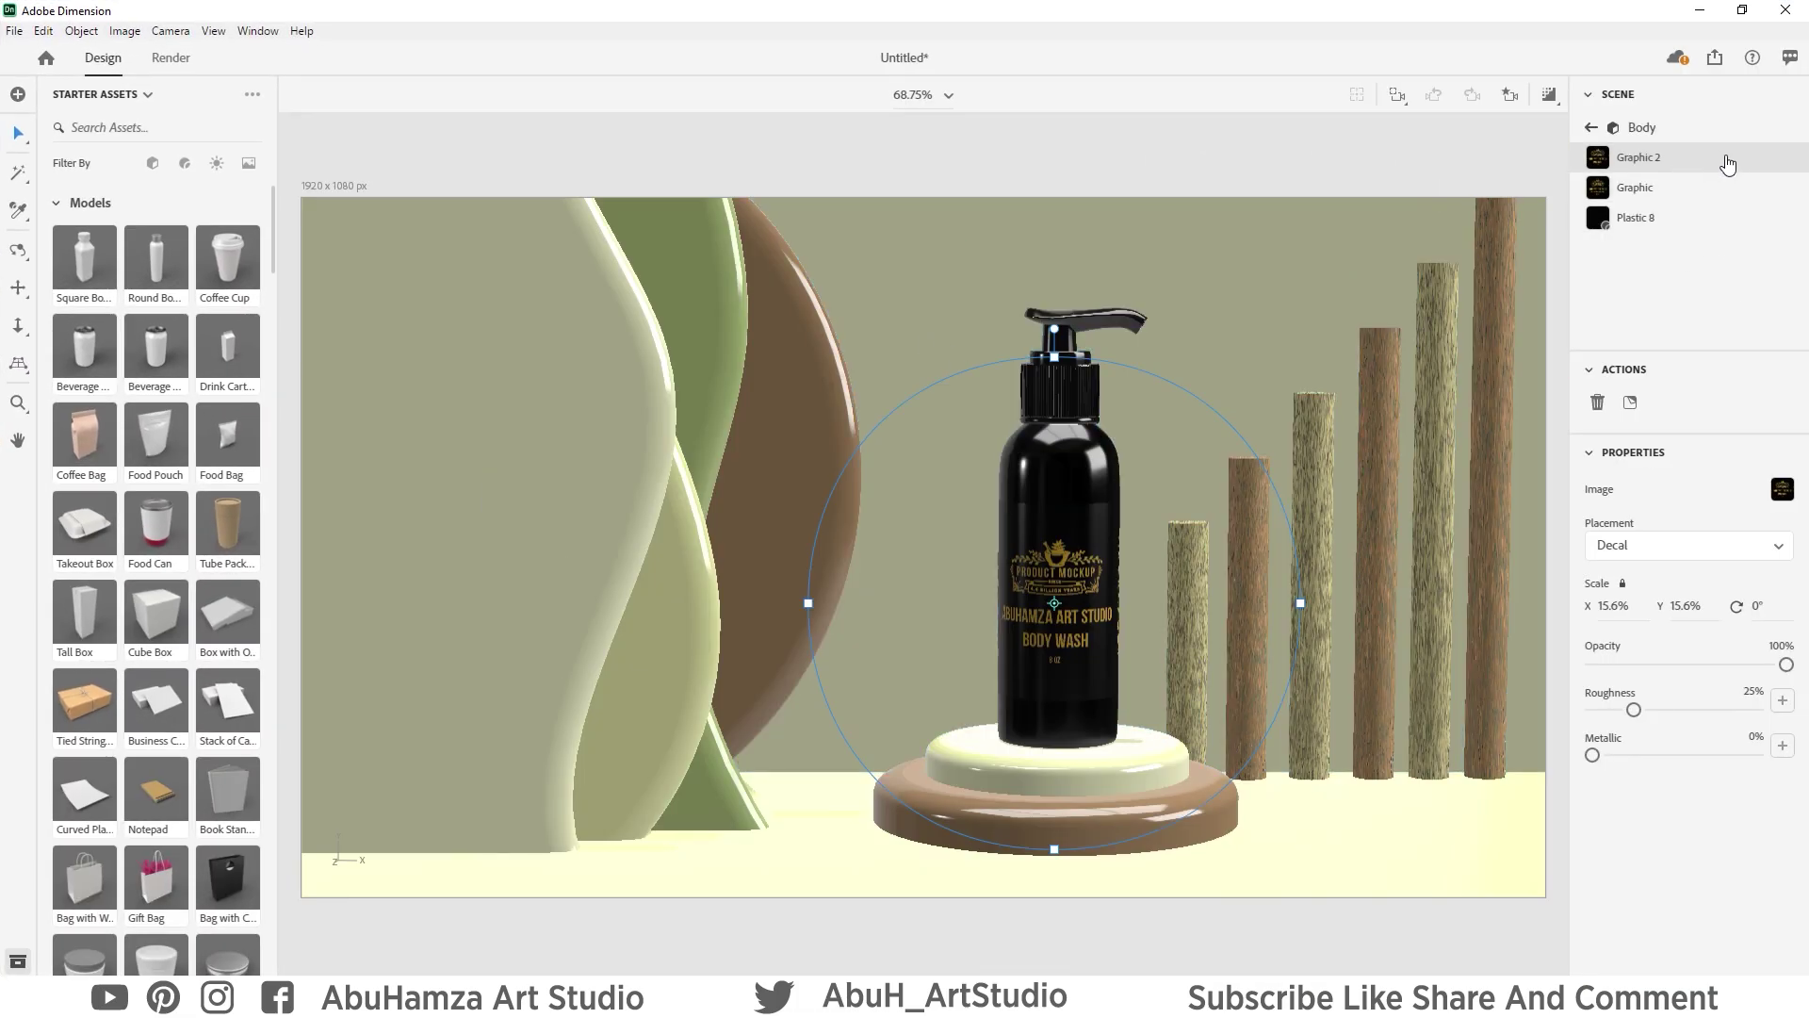
pyautogui.press('Delete')
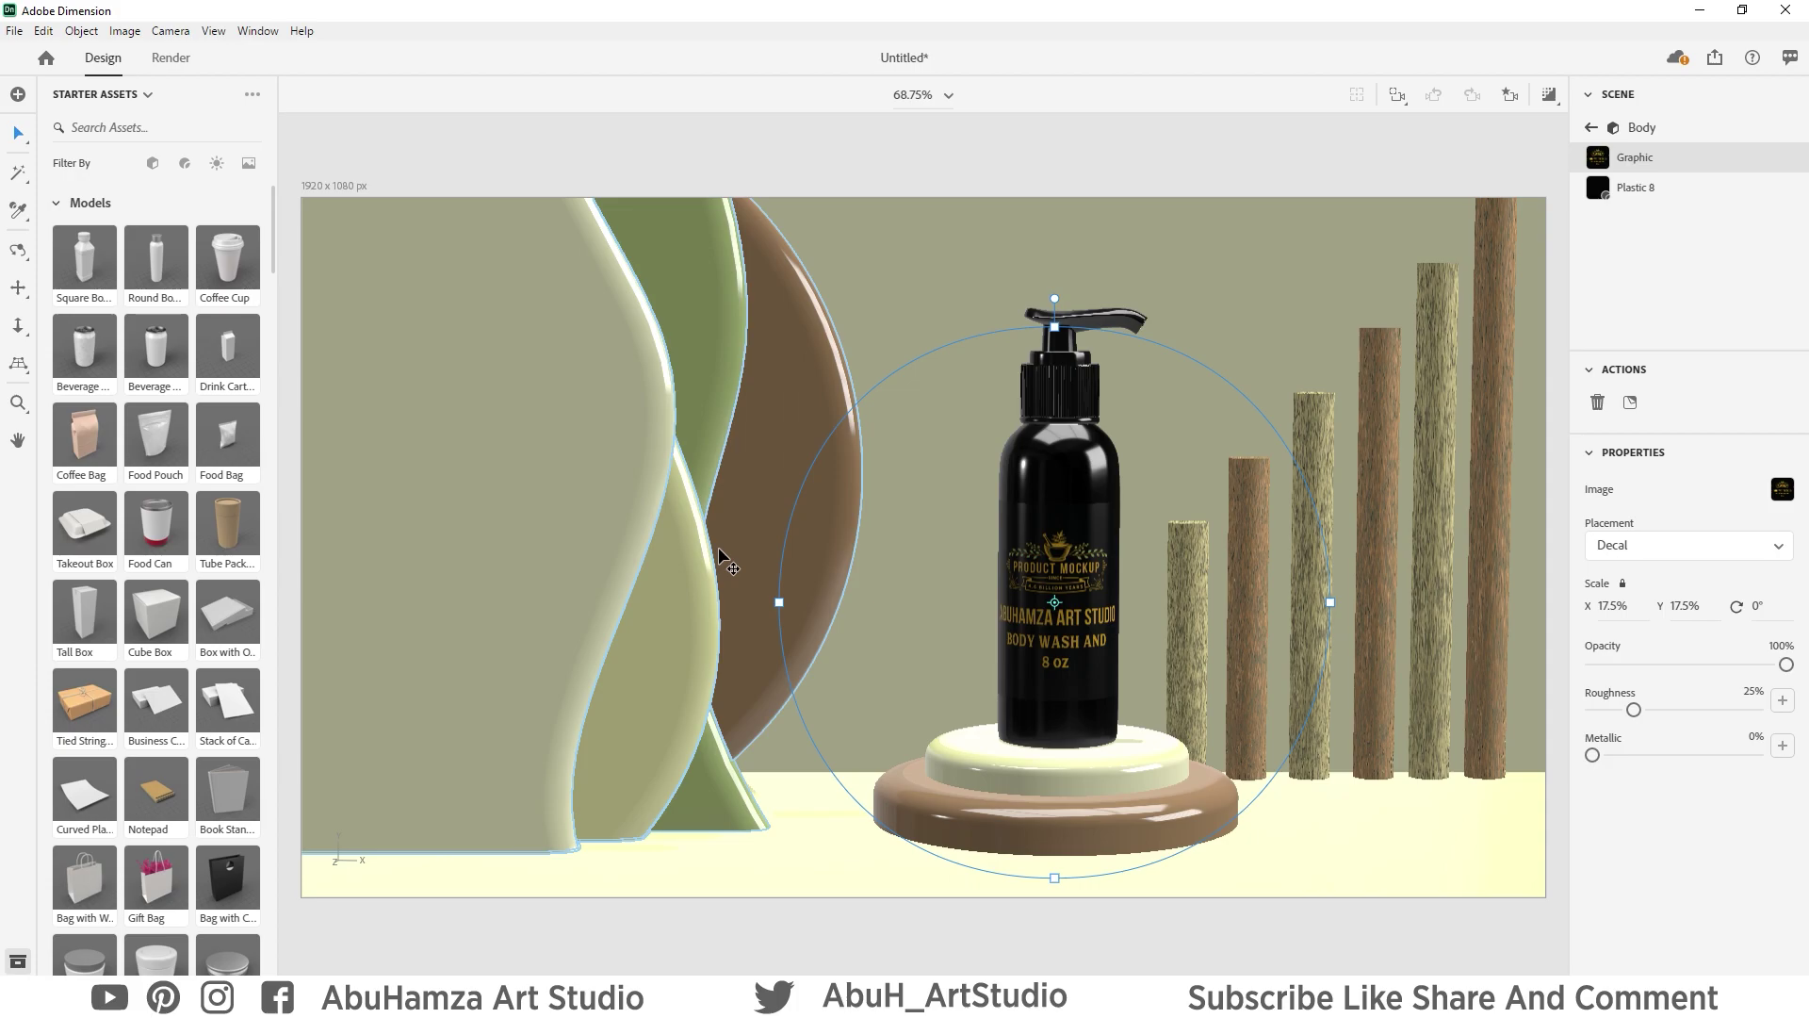
pyautogui.scroll(-5, 138, 545)
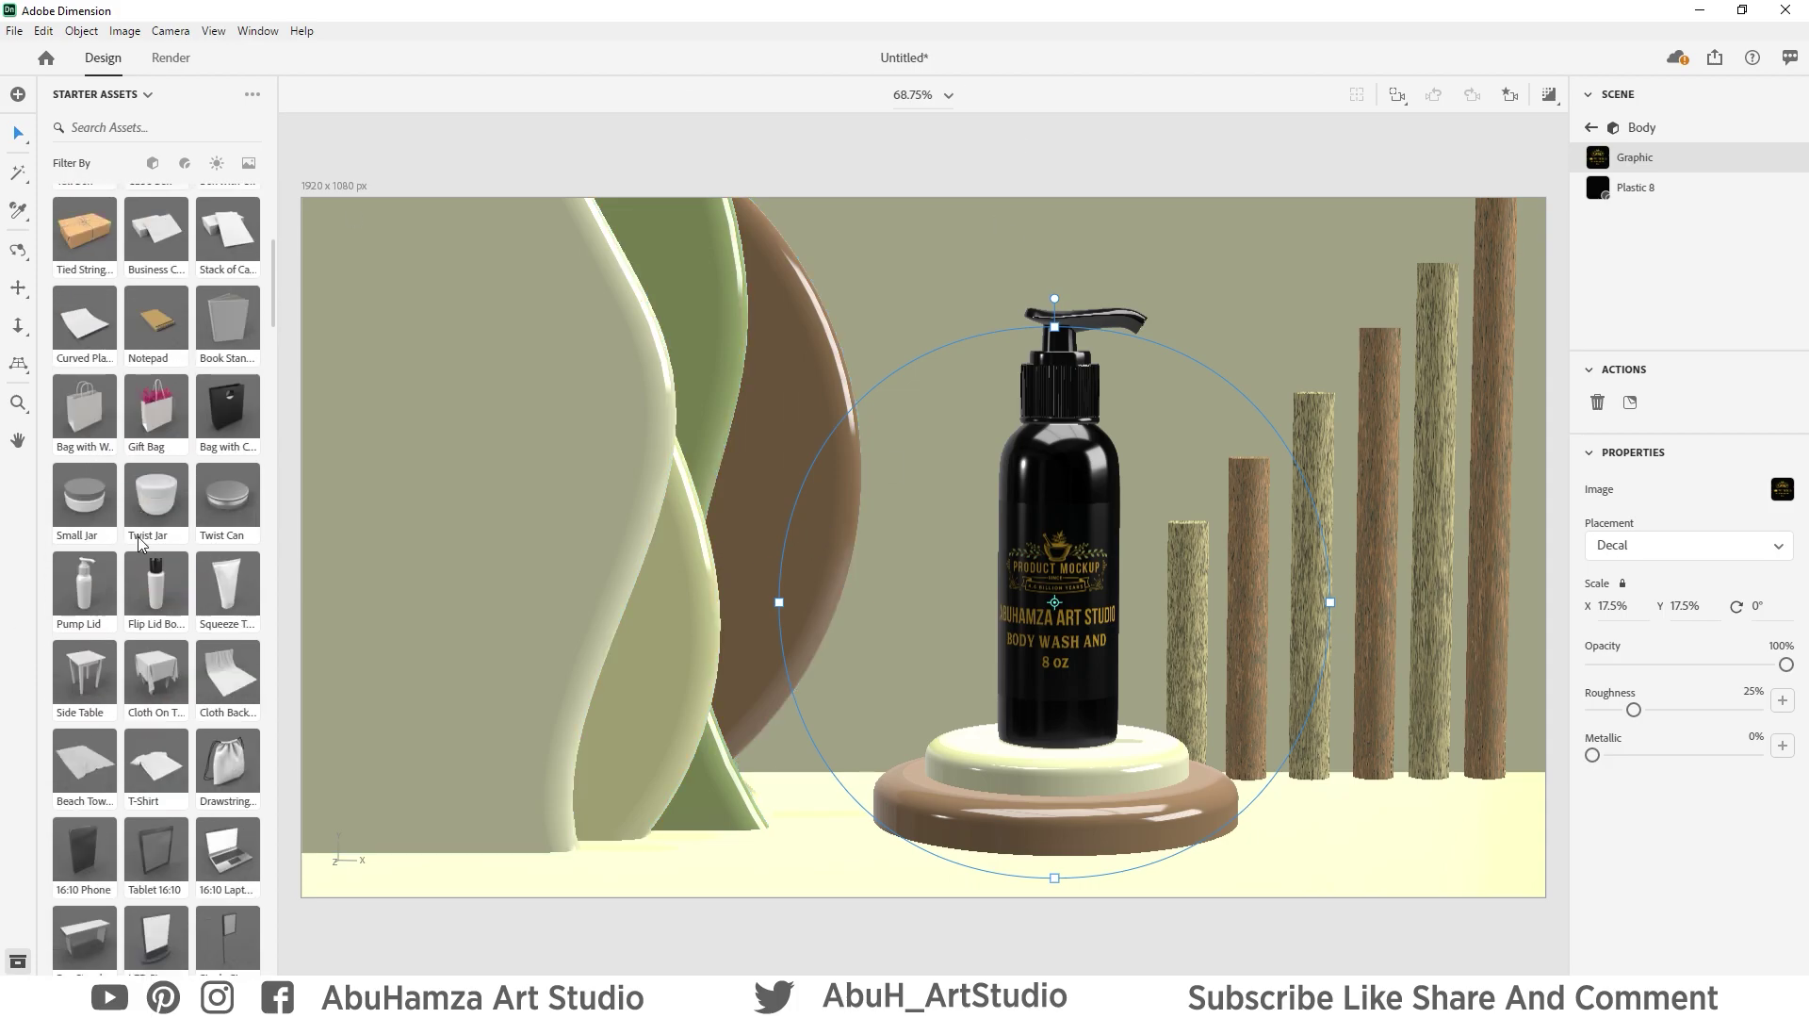
pyautogui.scroll(-5, 138, 545)
pyautogui.scroll(-3, 139, 544)
pyautogui.scroll(-5, 139, 544)
pyautogui.scroll(-5, 138, 545)
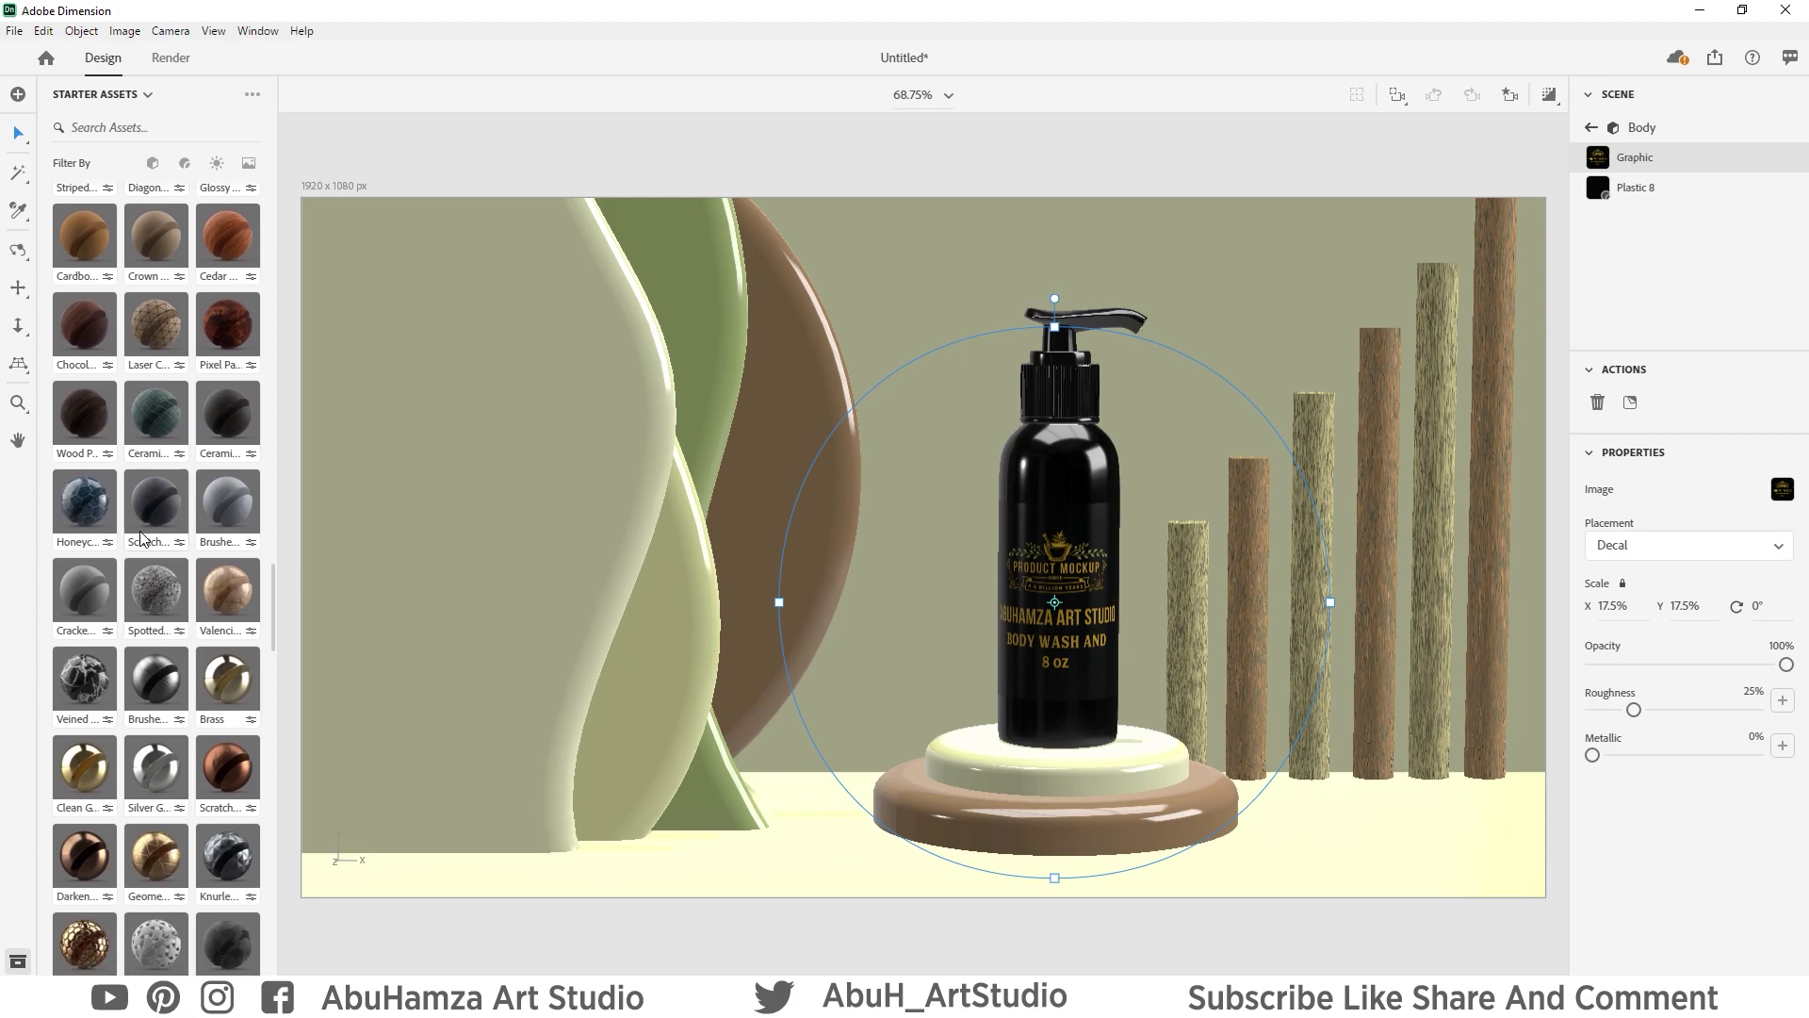
pyautogui.scroll(-5, 139, 542)
pyautogui.scroll(-5, 193, 611)
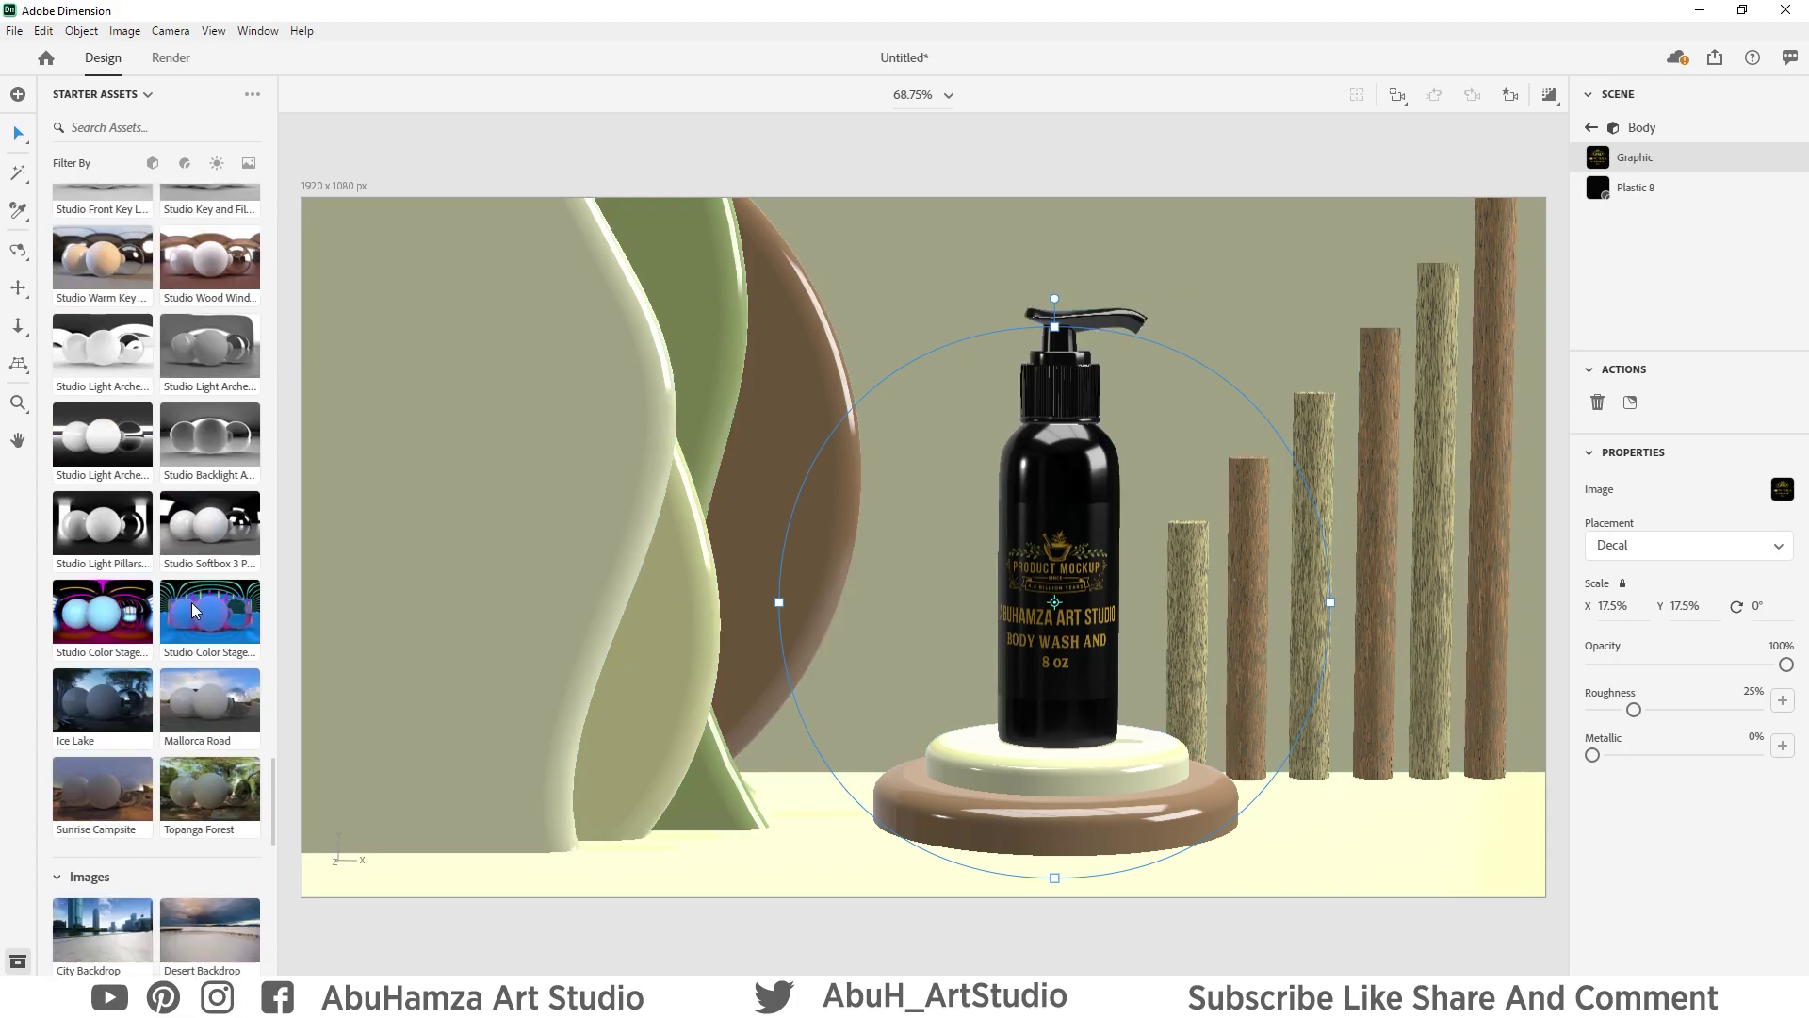
pyautogui.scroll(-5, 193, 611)
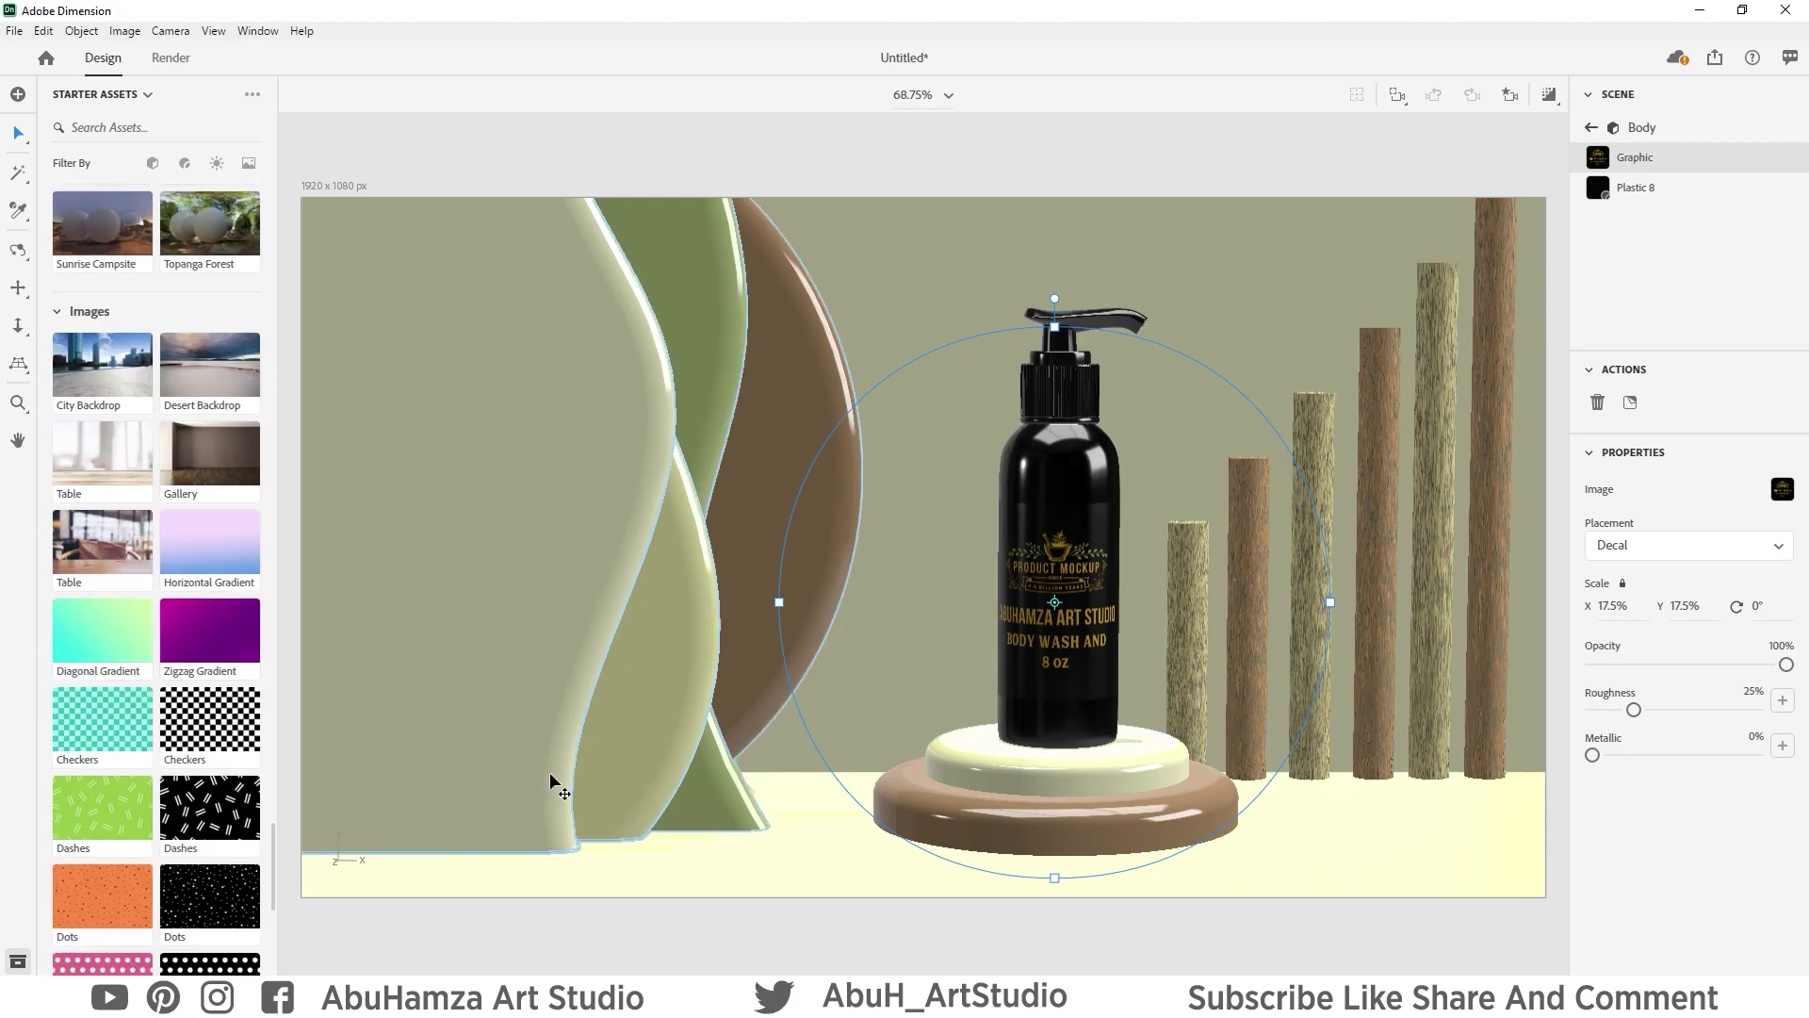
pyautogui.scroll(-2, 142, 533)
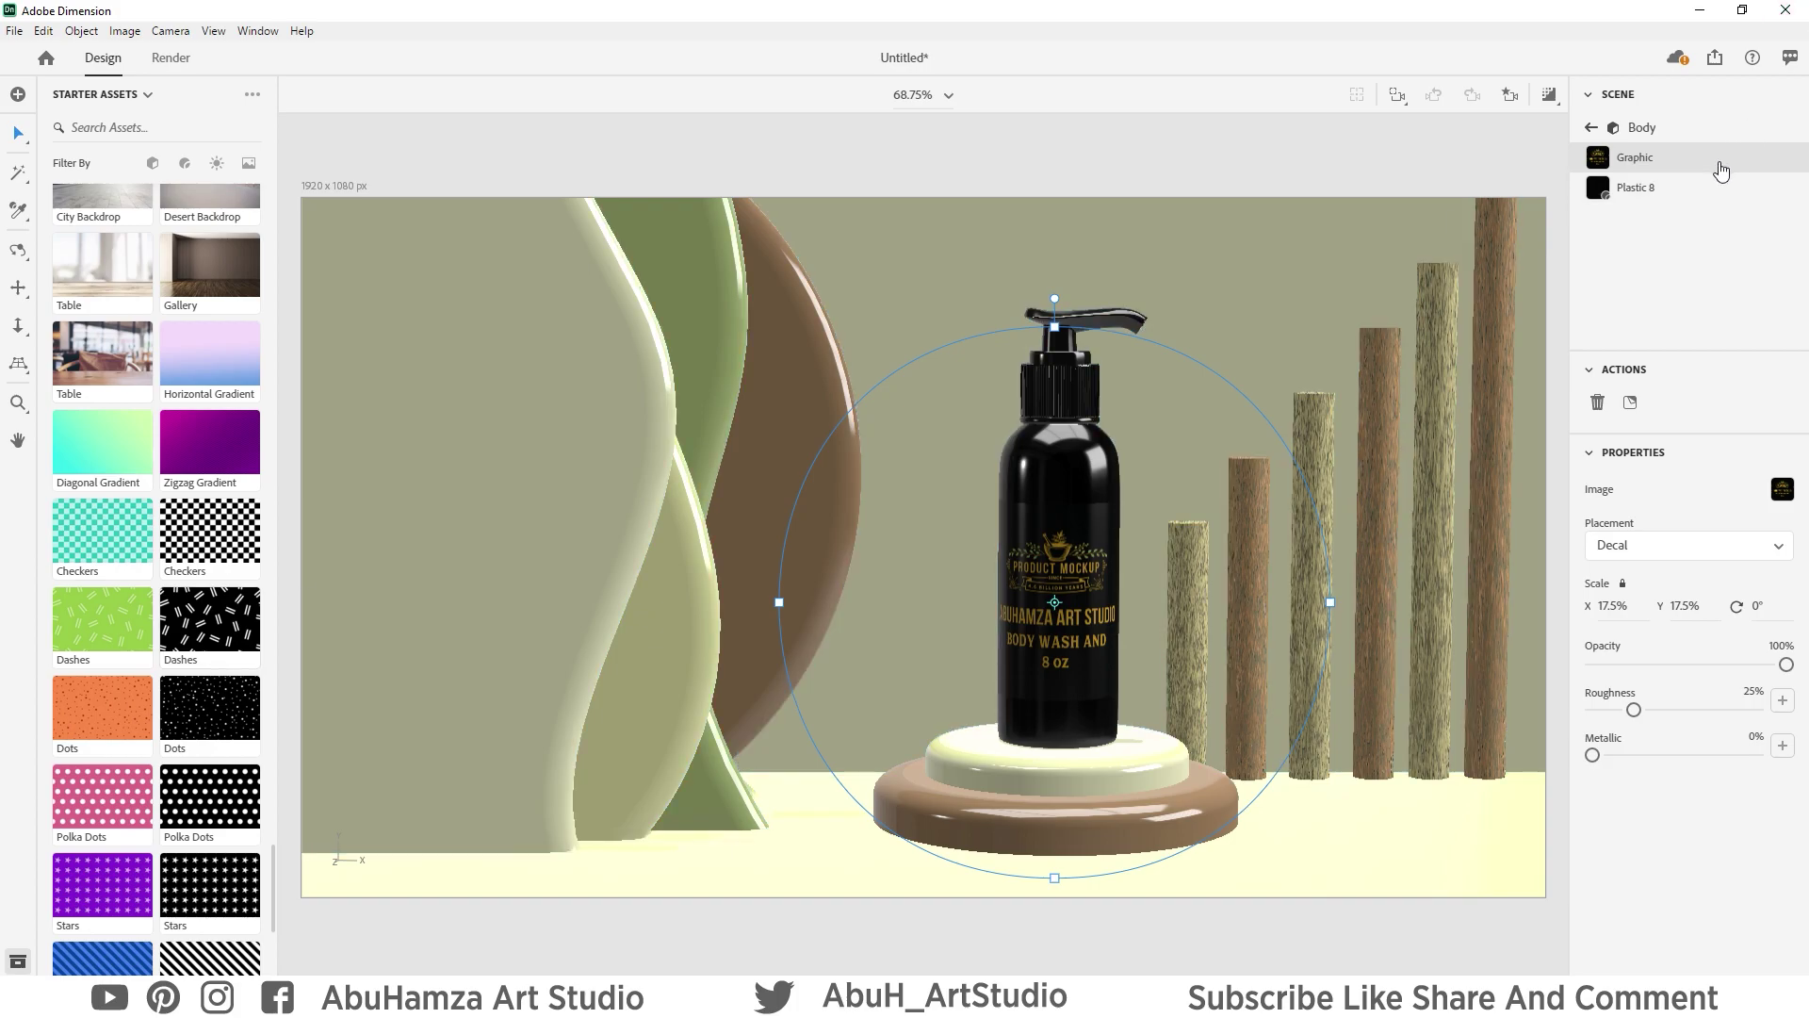
pyautogui.press('Delete')
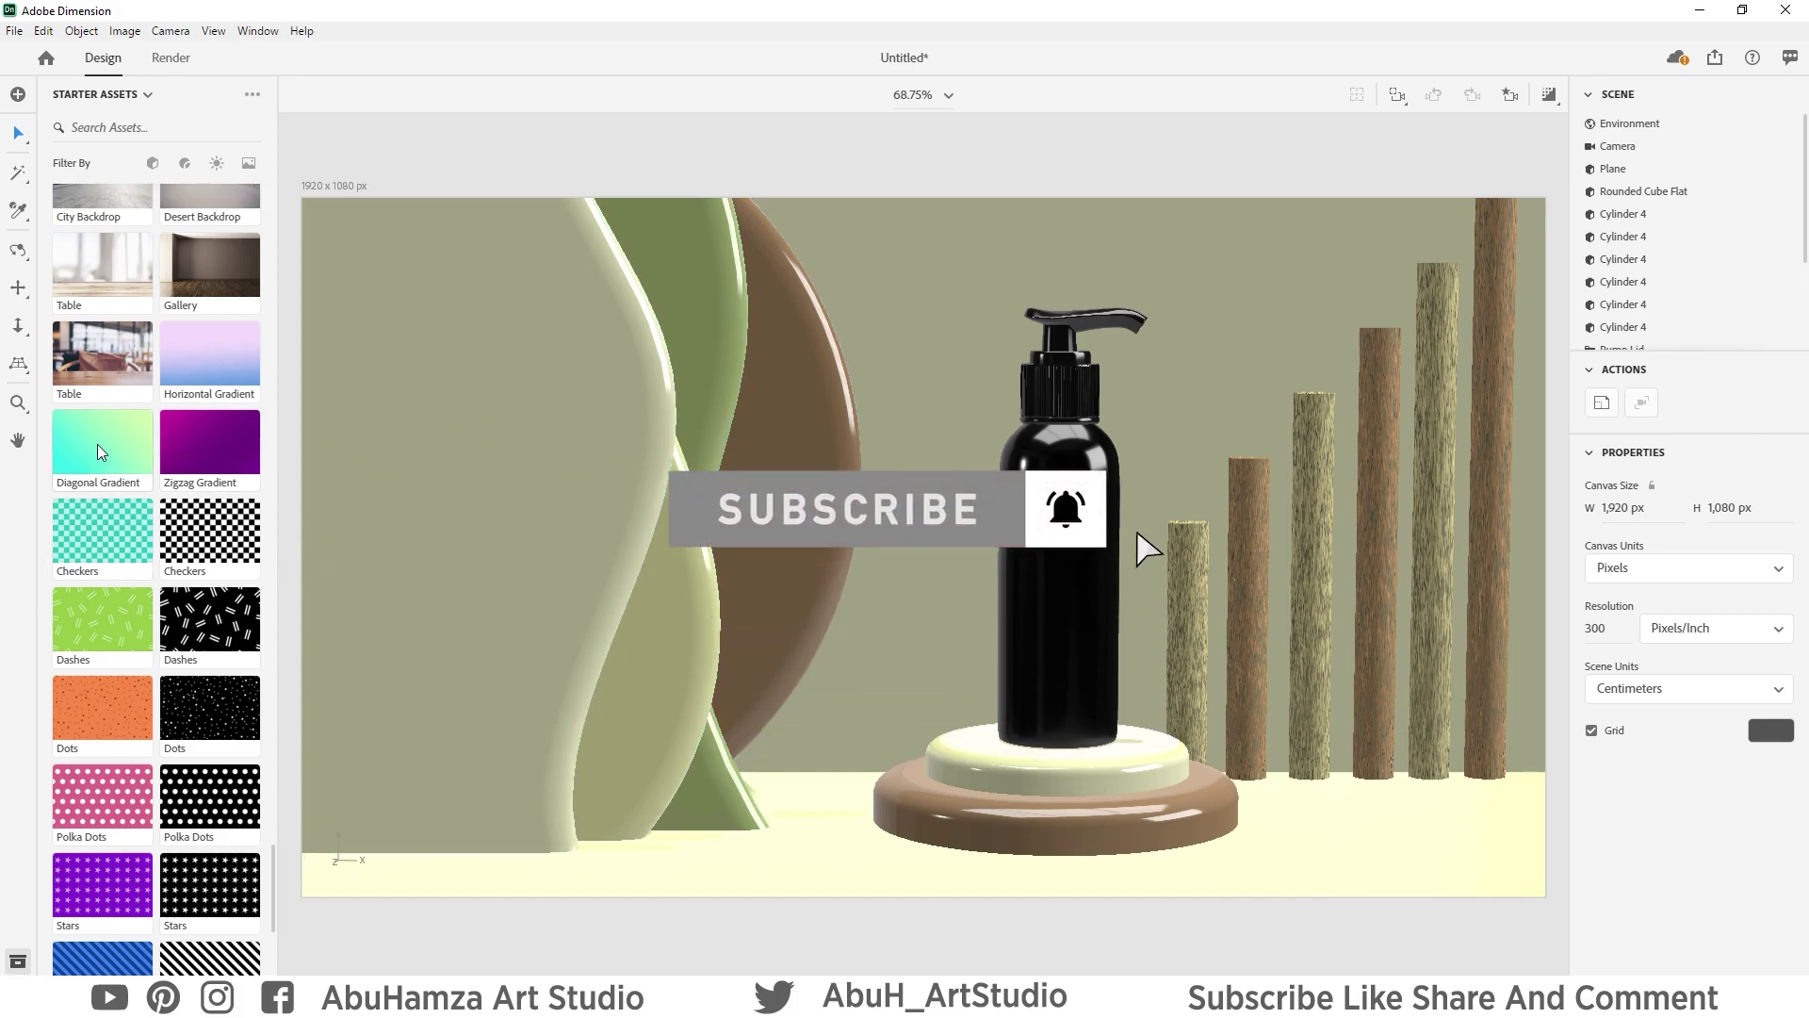
# Apply the Diagonal Gradient decal to the bottle and open its image in Photoshop for editing.
pyautogui.moveTo(100, 441)
pyautogui.mouseDown()
pyautogui.moveTo(997, 577)
pyautogui.moveTo(1065, 569)
pyautogui.moveTo(1065, 591)
pyautogui.mouseUp()
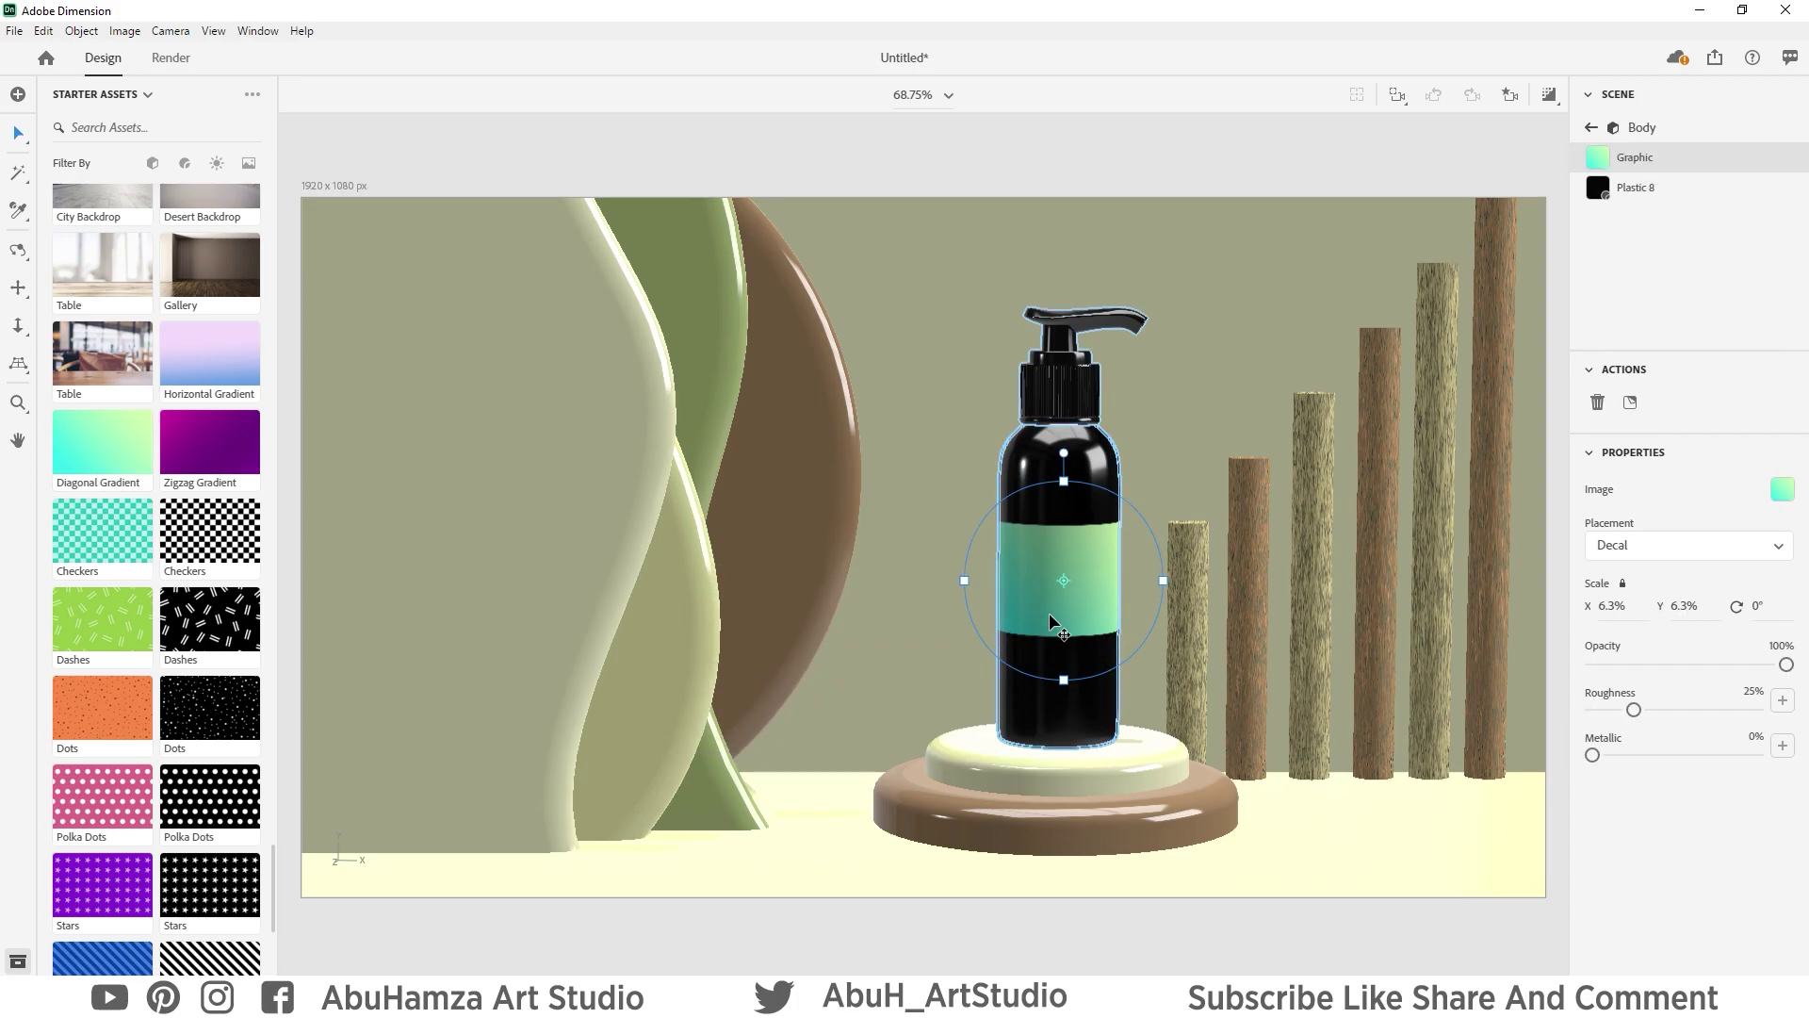
pyautogui.click(1783, 490)
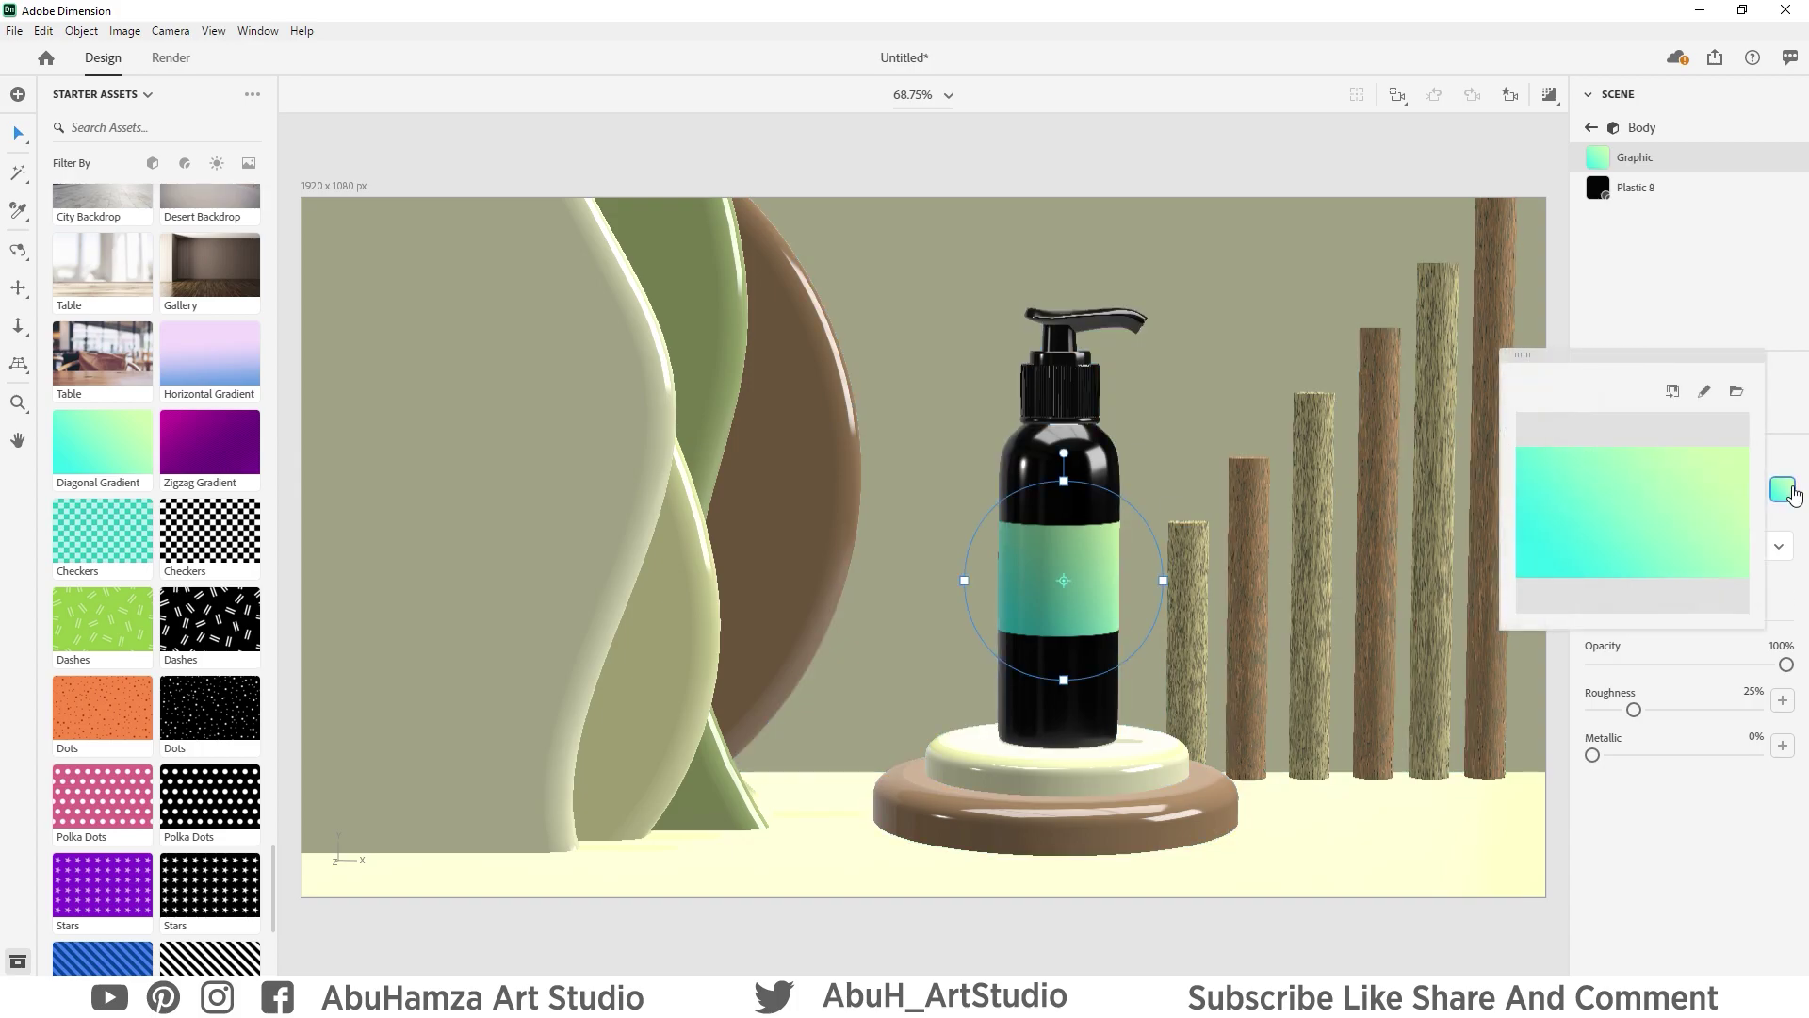
pyautogui.click(1706, 392)
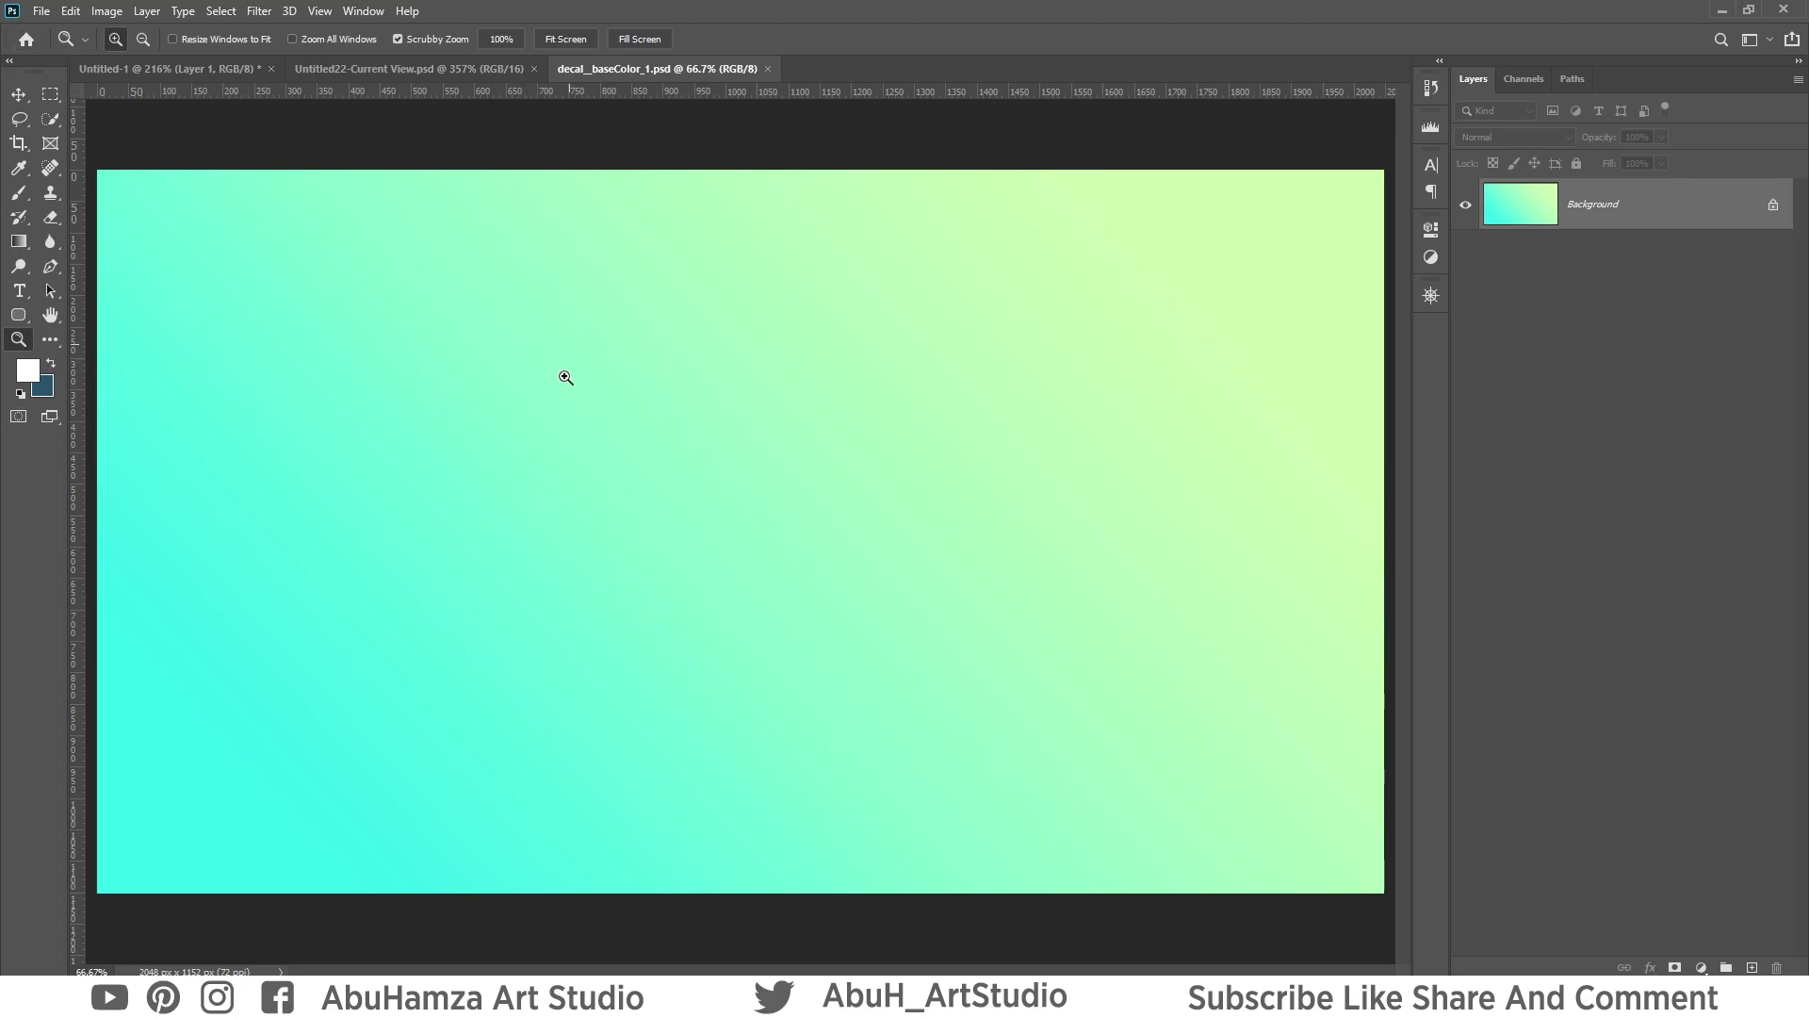
# Import the Body Wash label PDF into Photoshop as a new document, fitted to the window.
pyautogui.doubleClick(1206, 13)
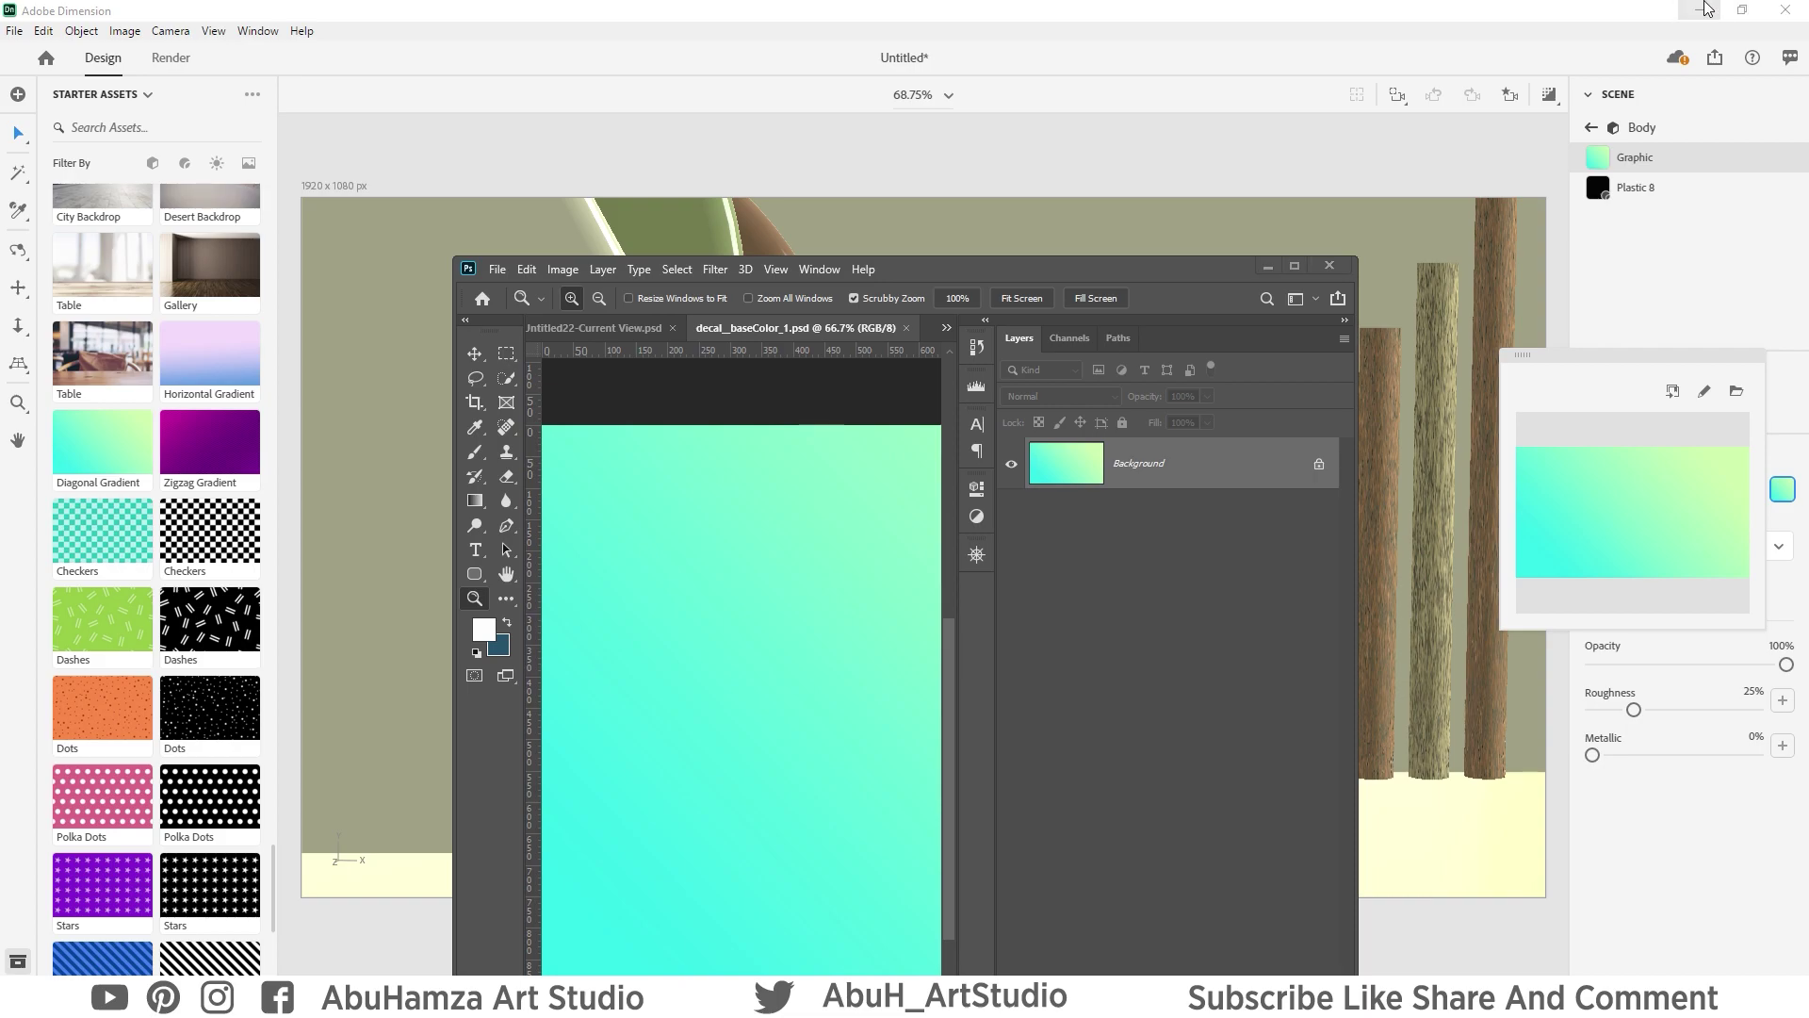
pyautogui.click(1696, 13)
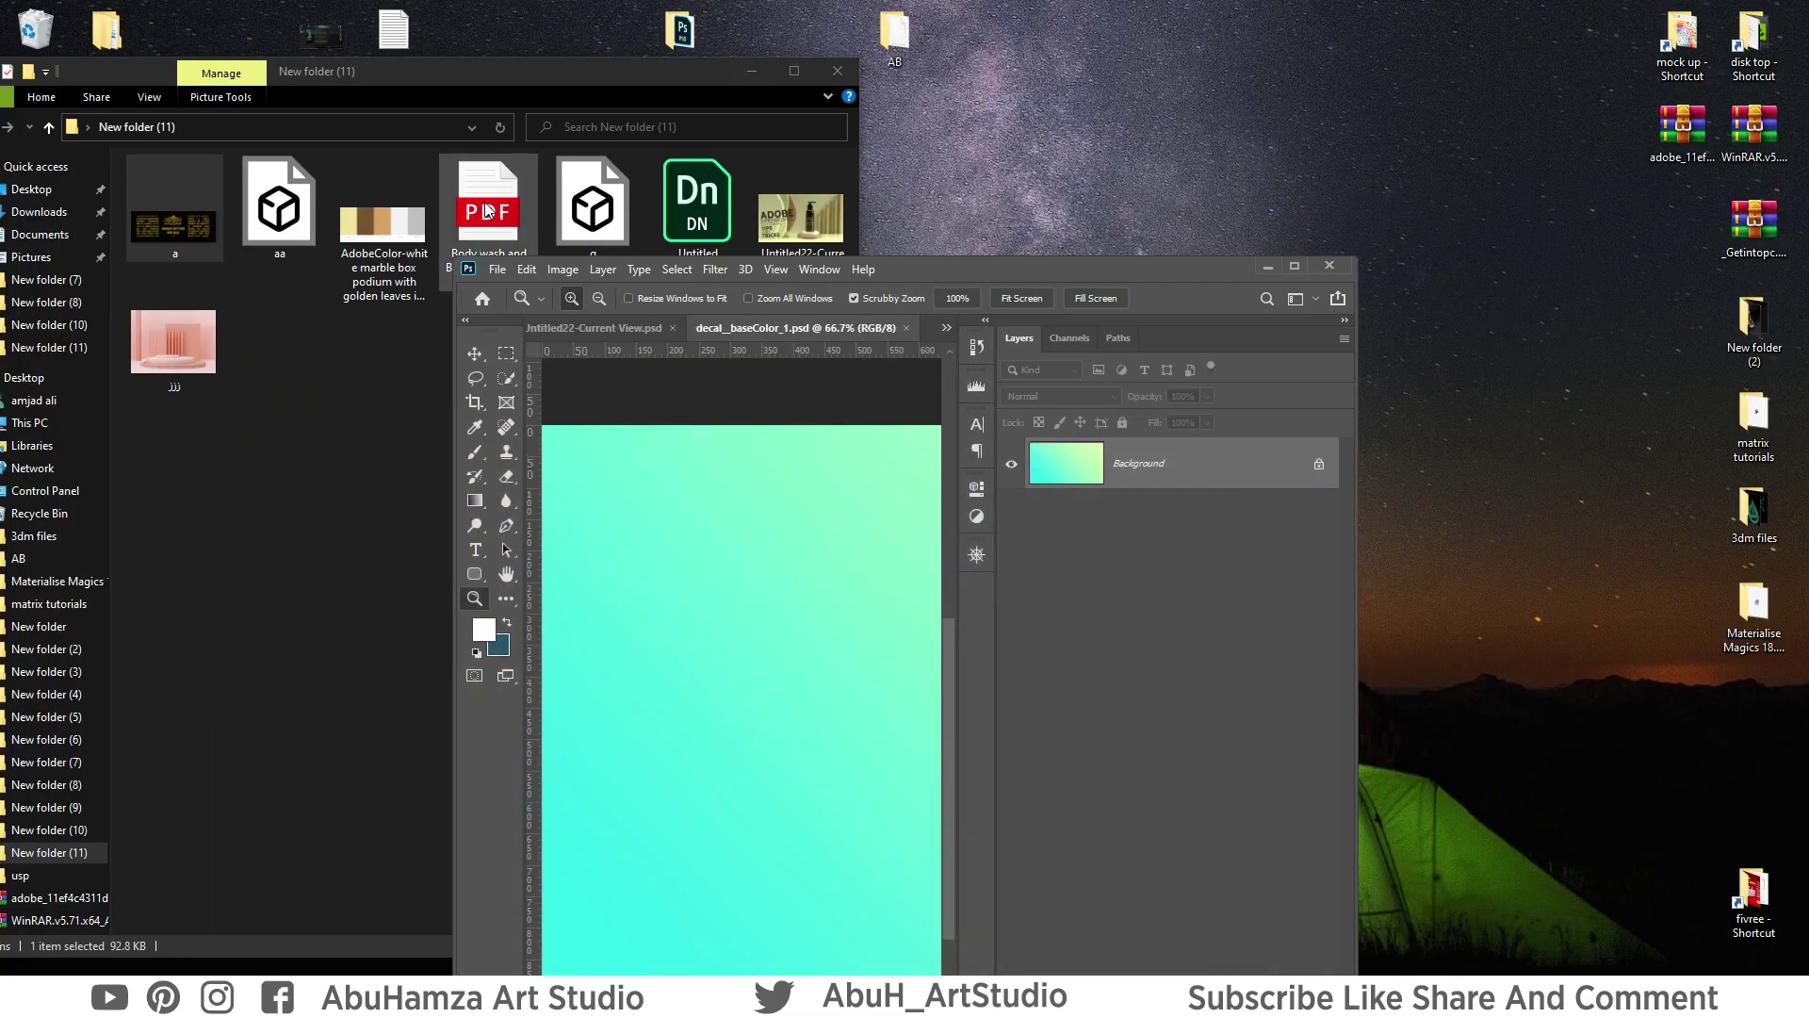
pyautogui.moveTo(487, 209); pyautogui.dragTo(589, 942)
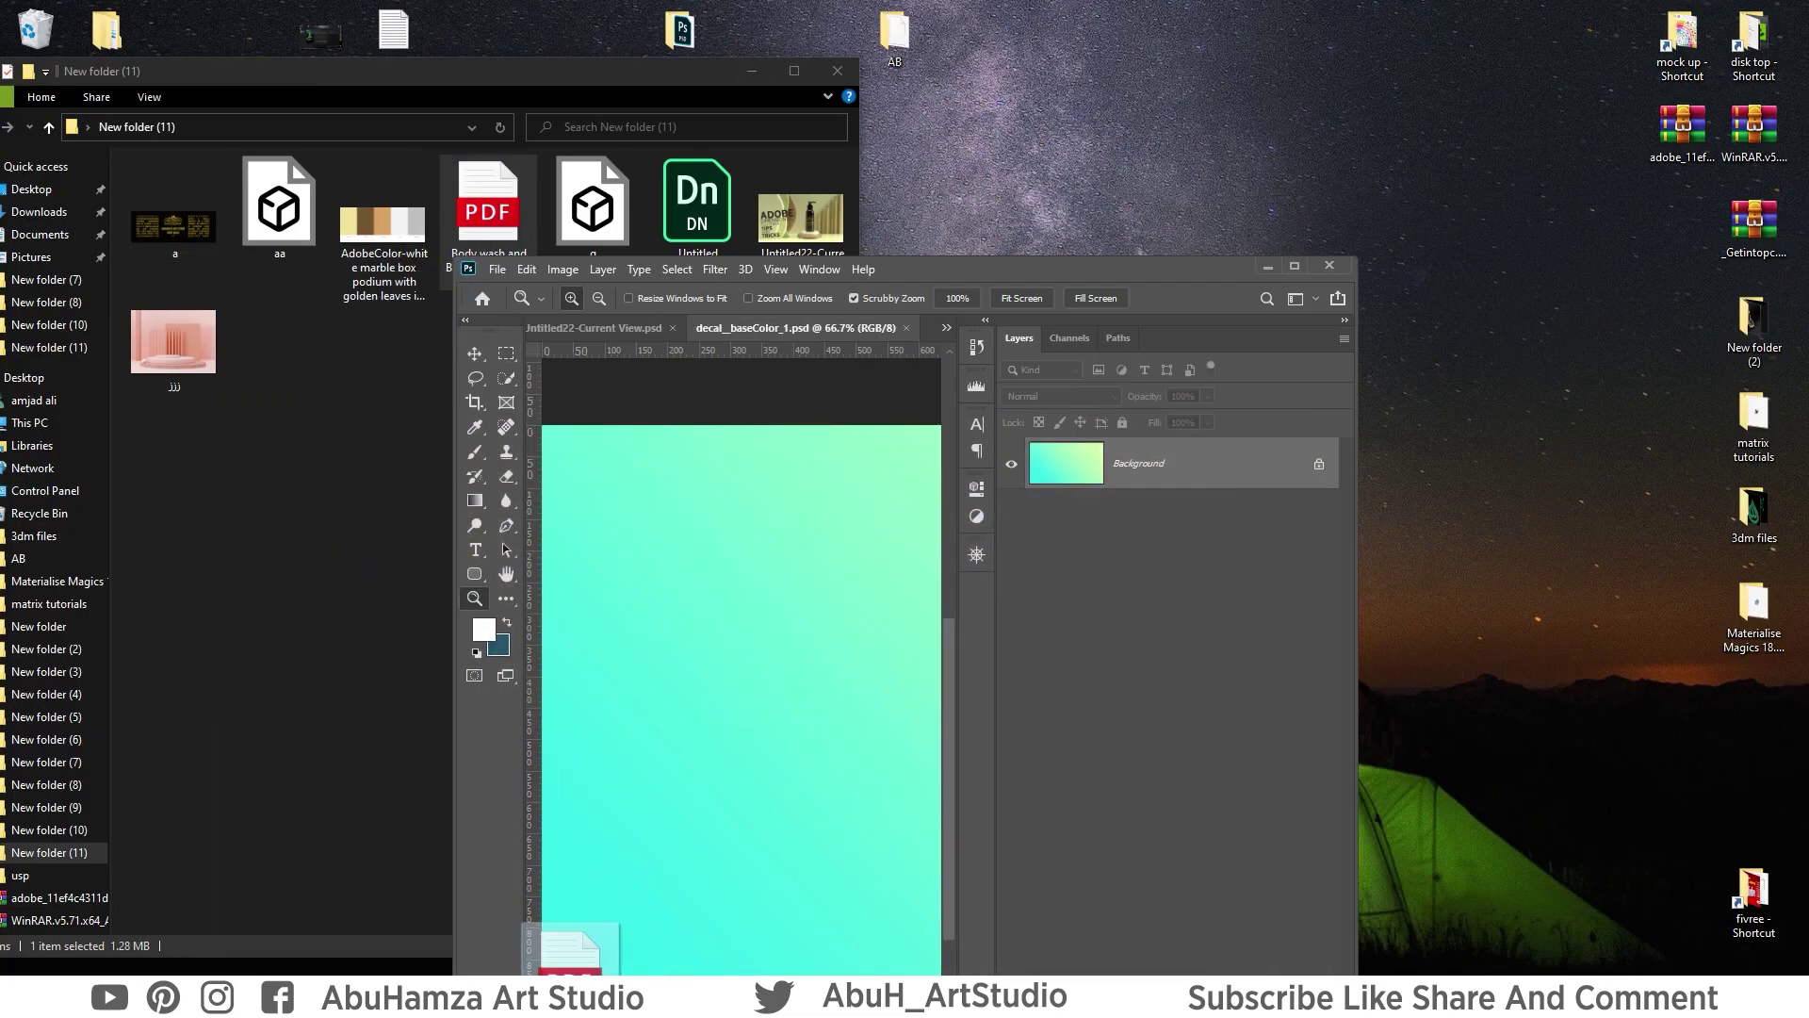
pyautogui.moveTo(589, 942); pyautogui.dragTo(929, 335)
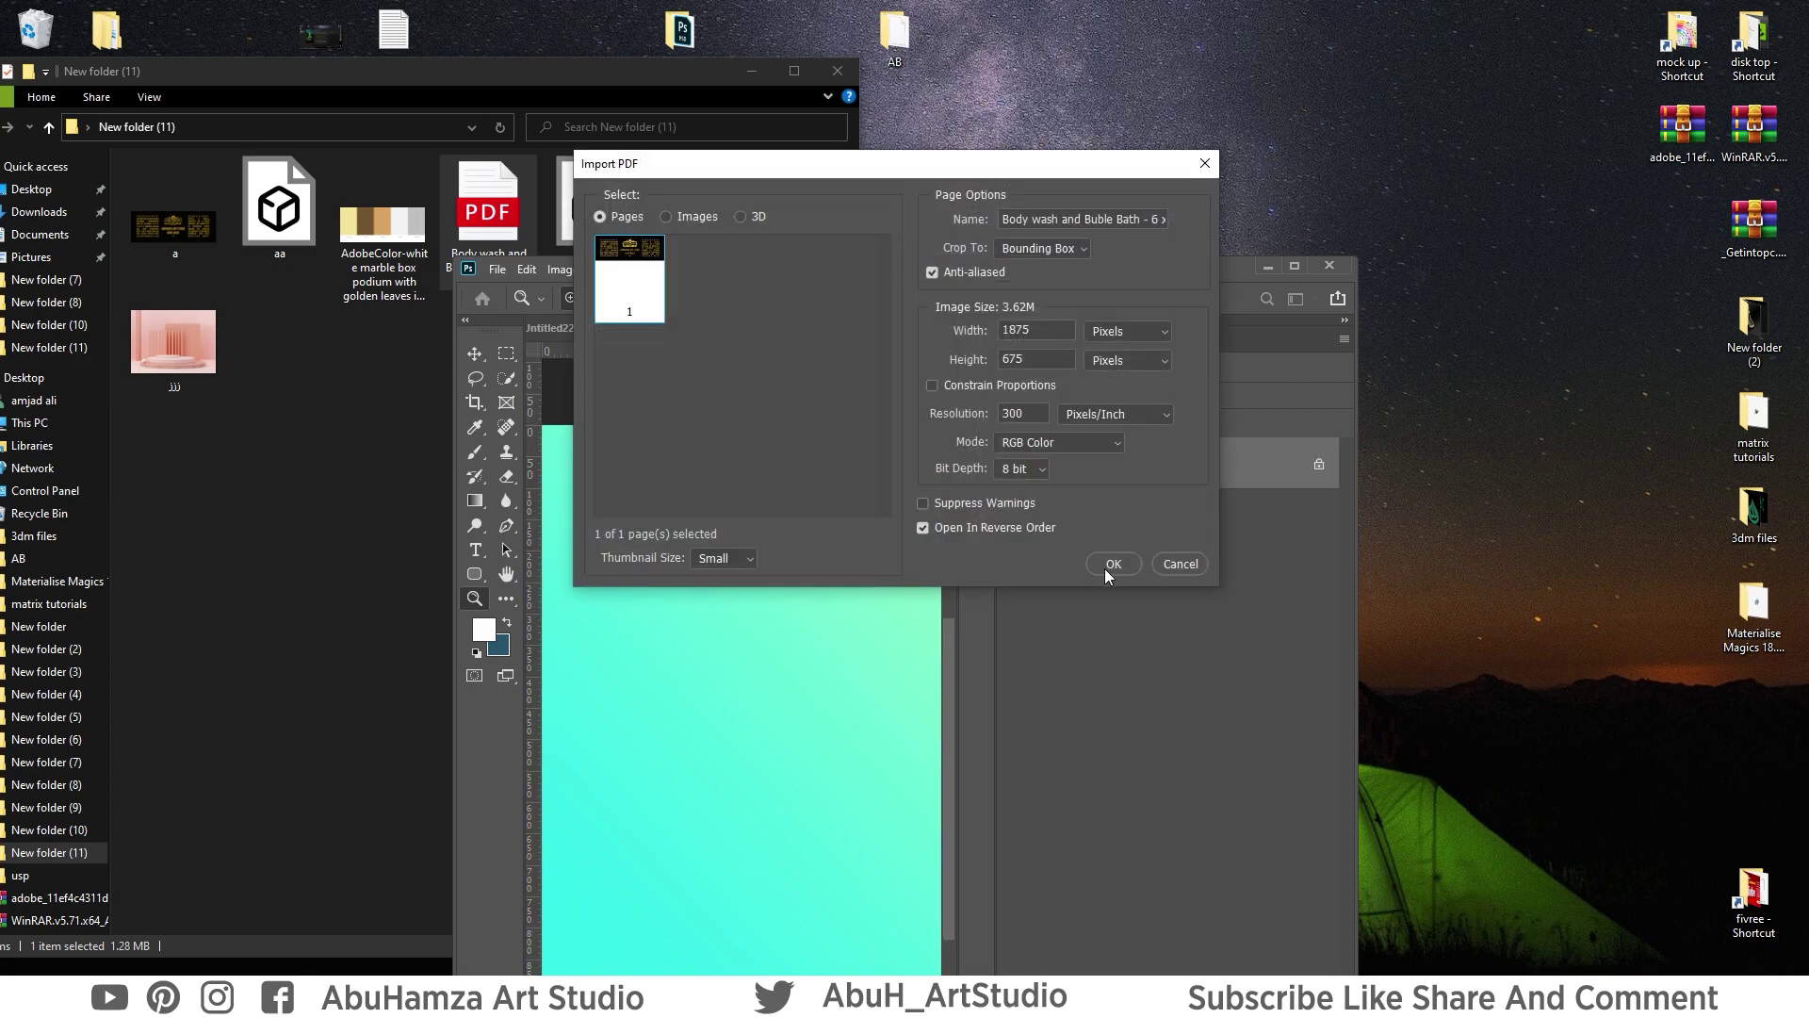
pyautogui.click(1111, 563)
pyautogui.doubleClick(1201, 267)
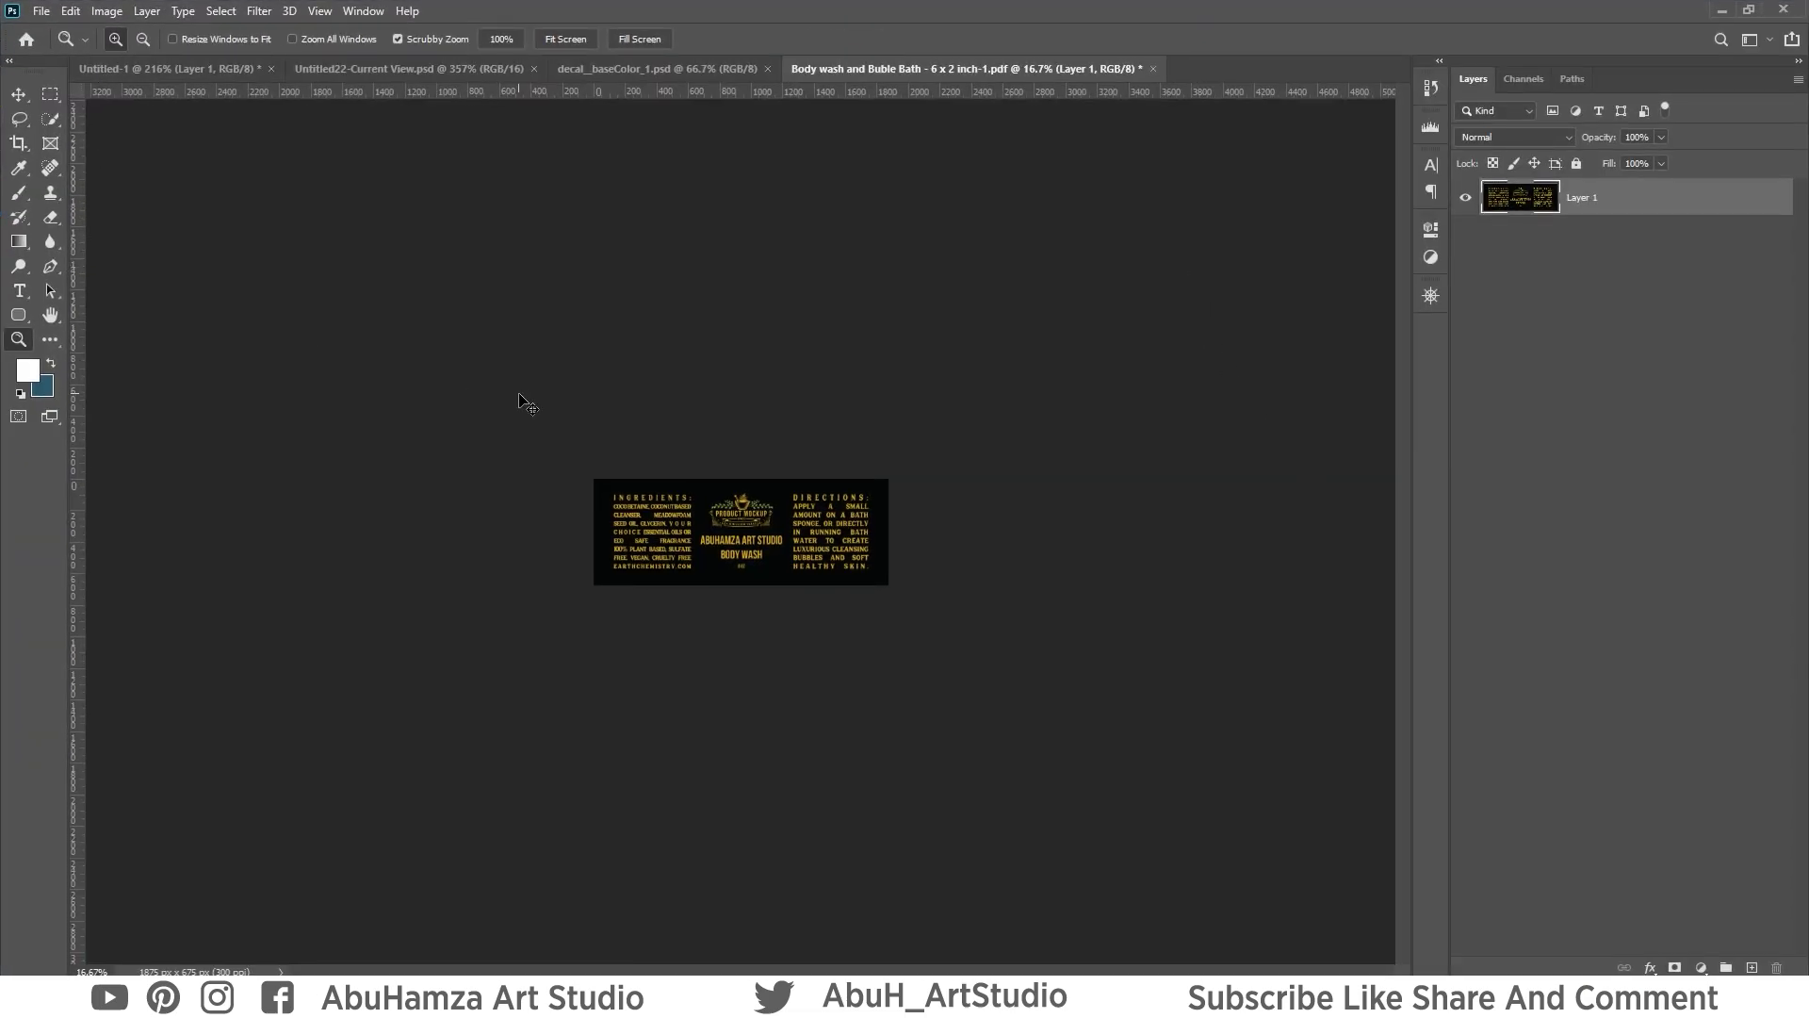
pyautogui.hotkey('ctrl', '0')
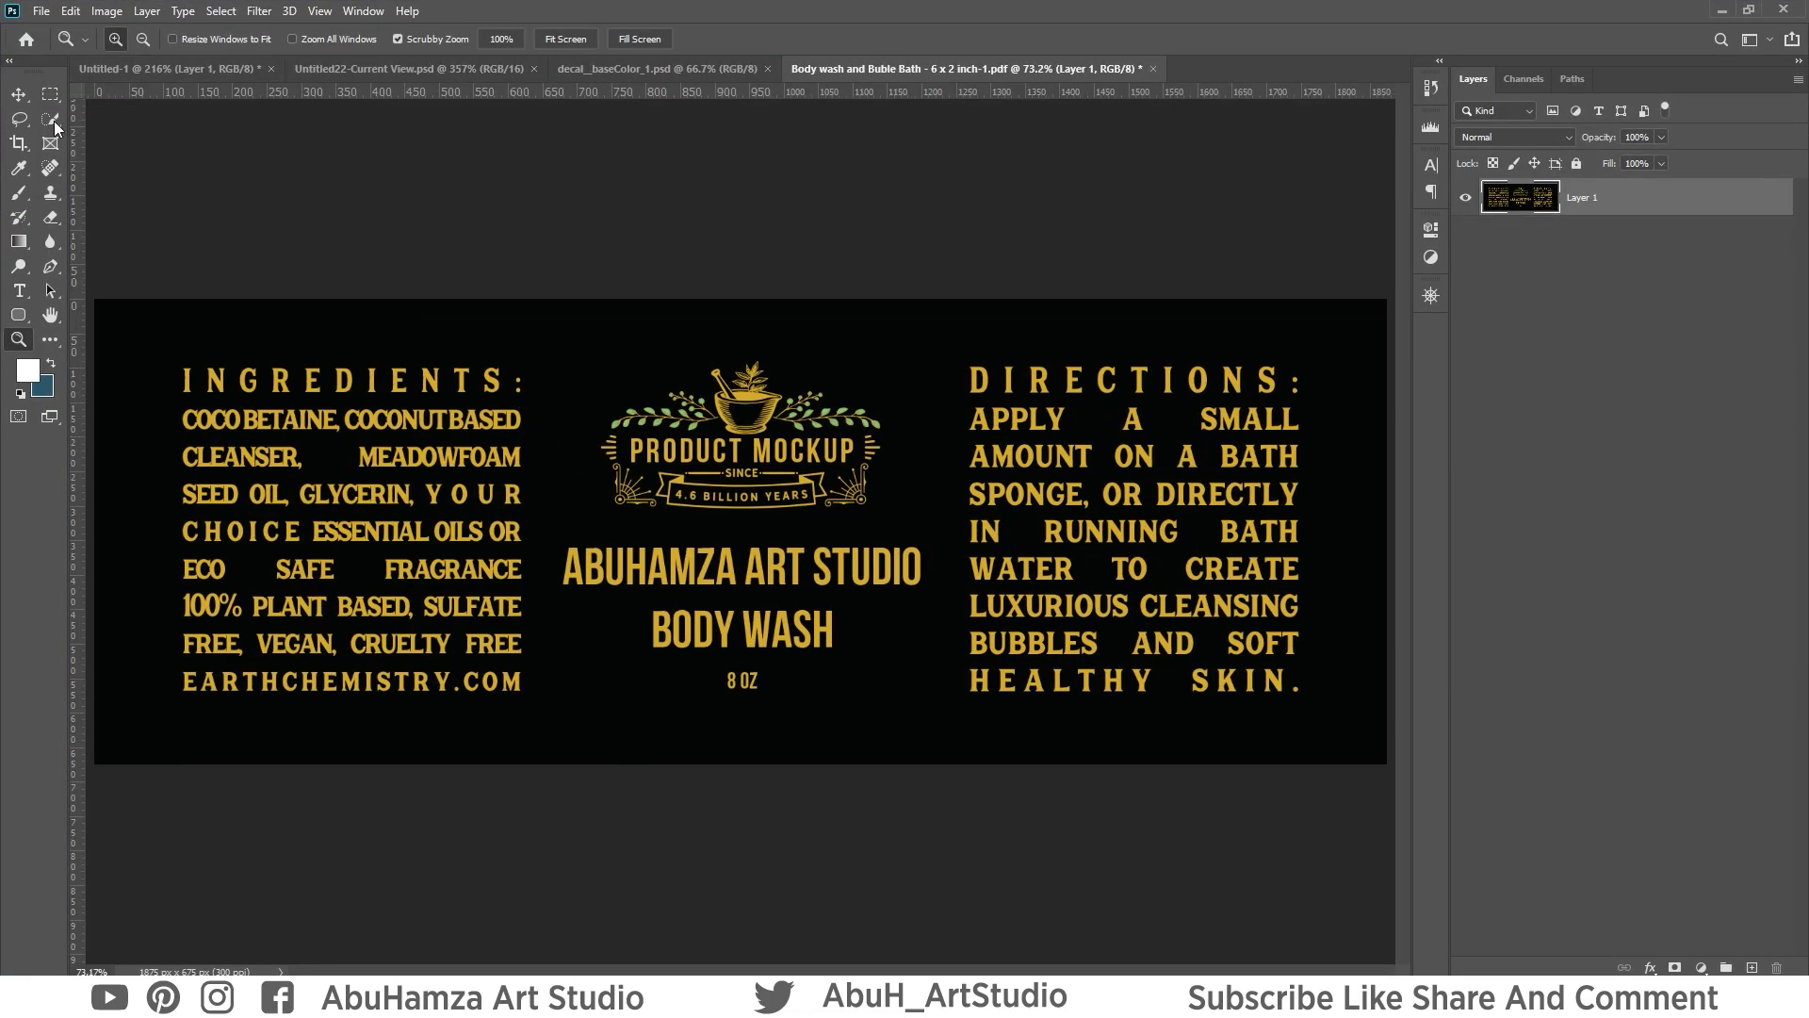
# Move the label layer into the decal document and centre it horizontally and vertically on the canvas.
pyautogui.click(19, 94)
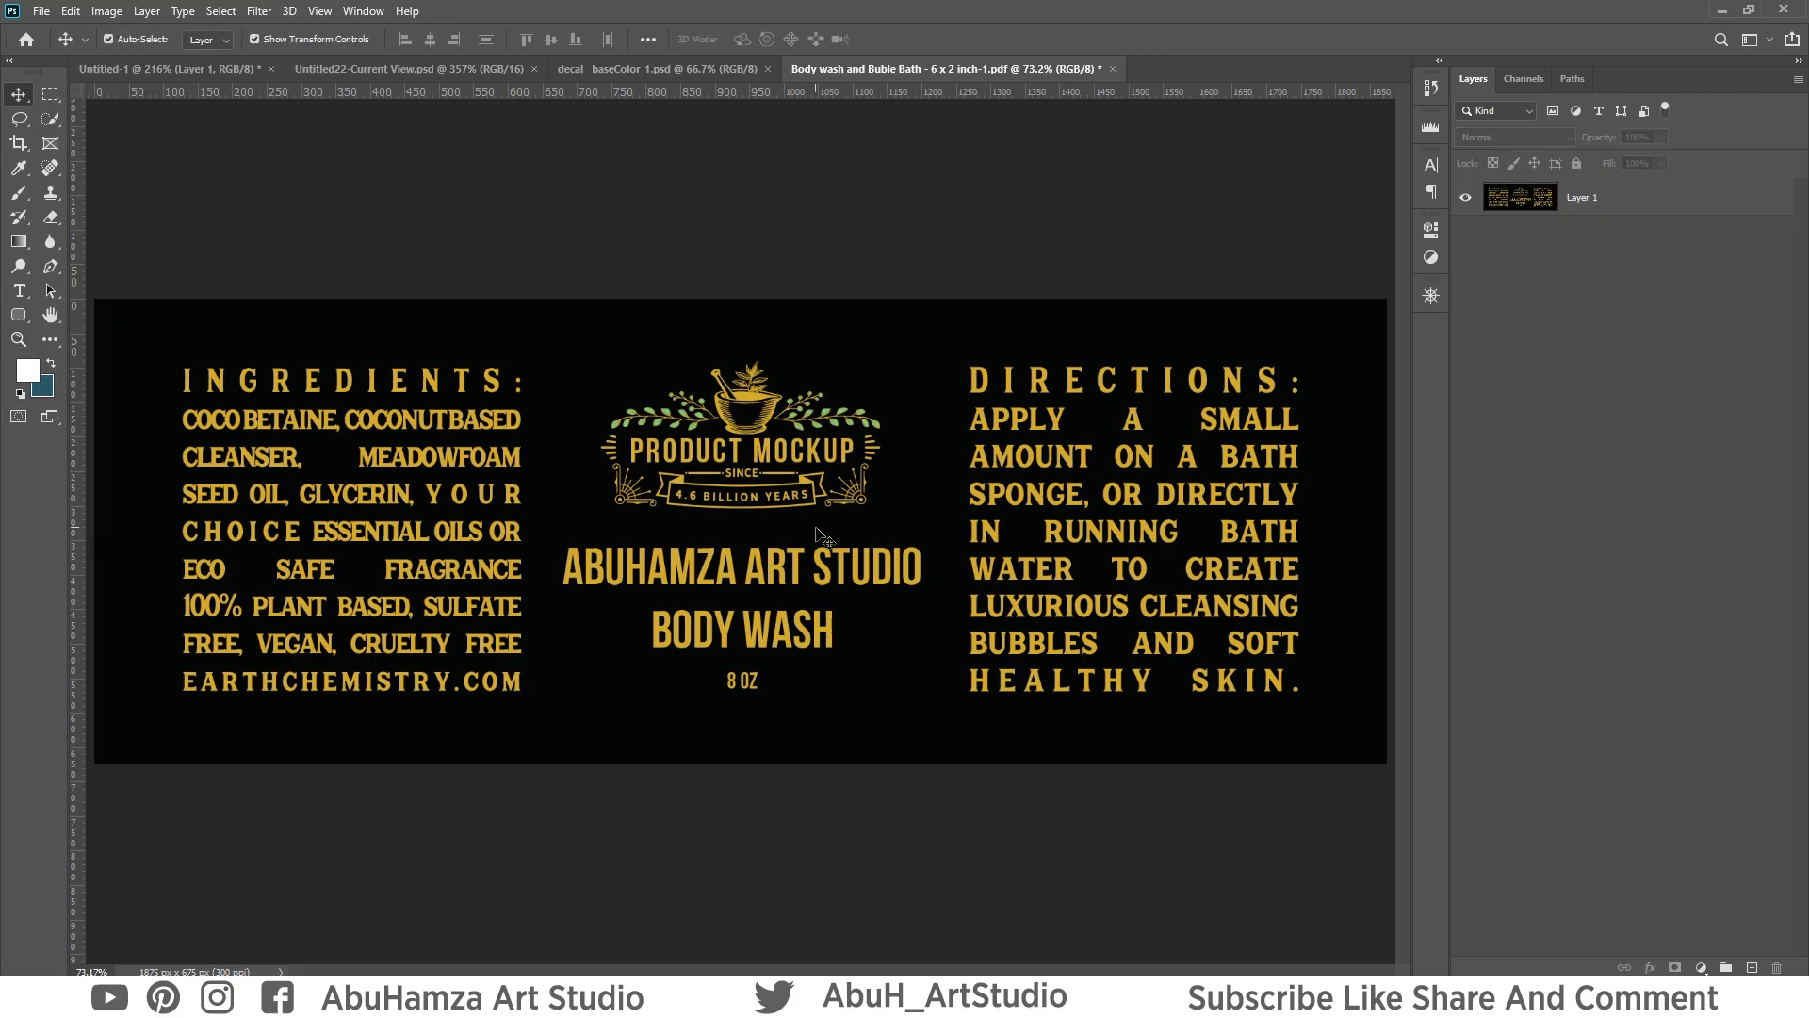
pyautogui.moveTo(813, 503)
pyautogui.mouseDown()
pyautogui.moveTo(716, 415)
pyautogui.moveTo(766, 457)
pyautogui.mouseUp()
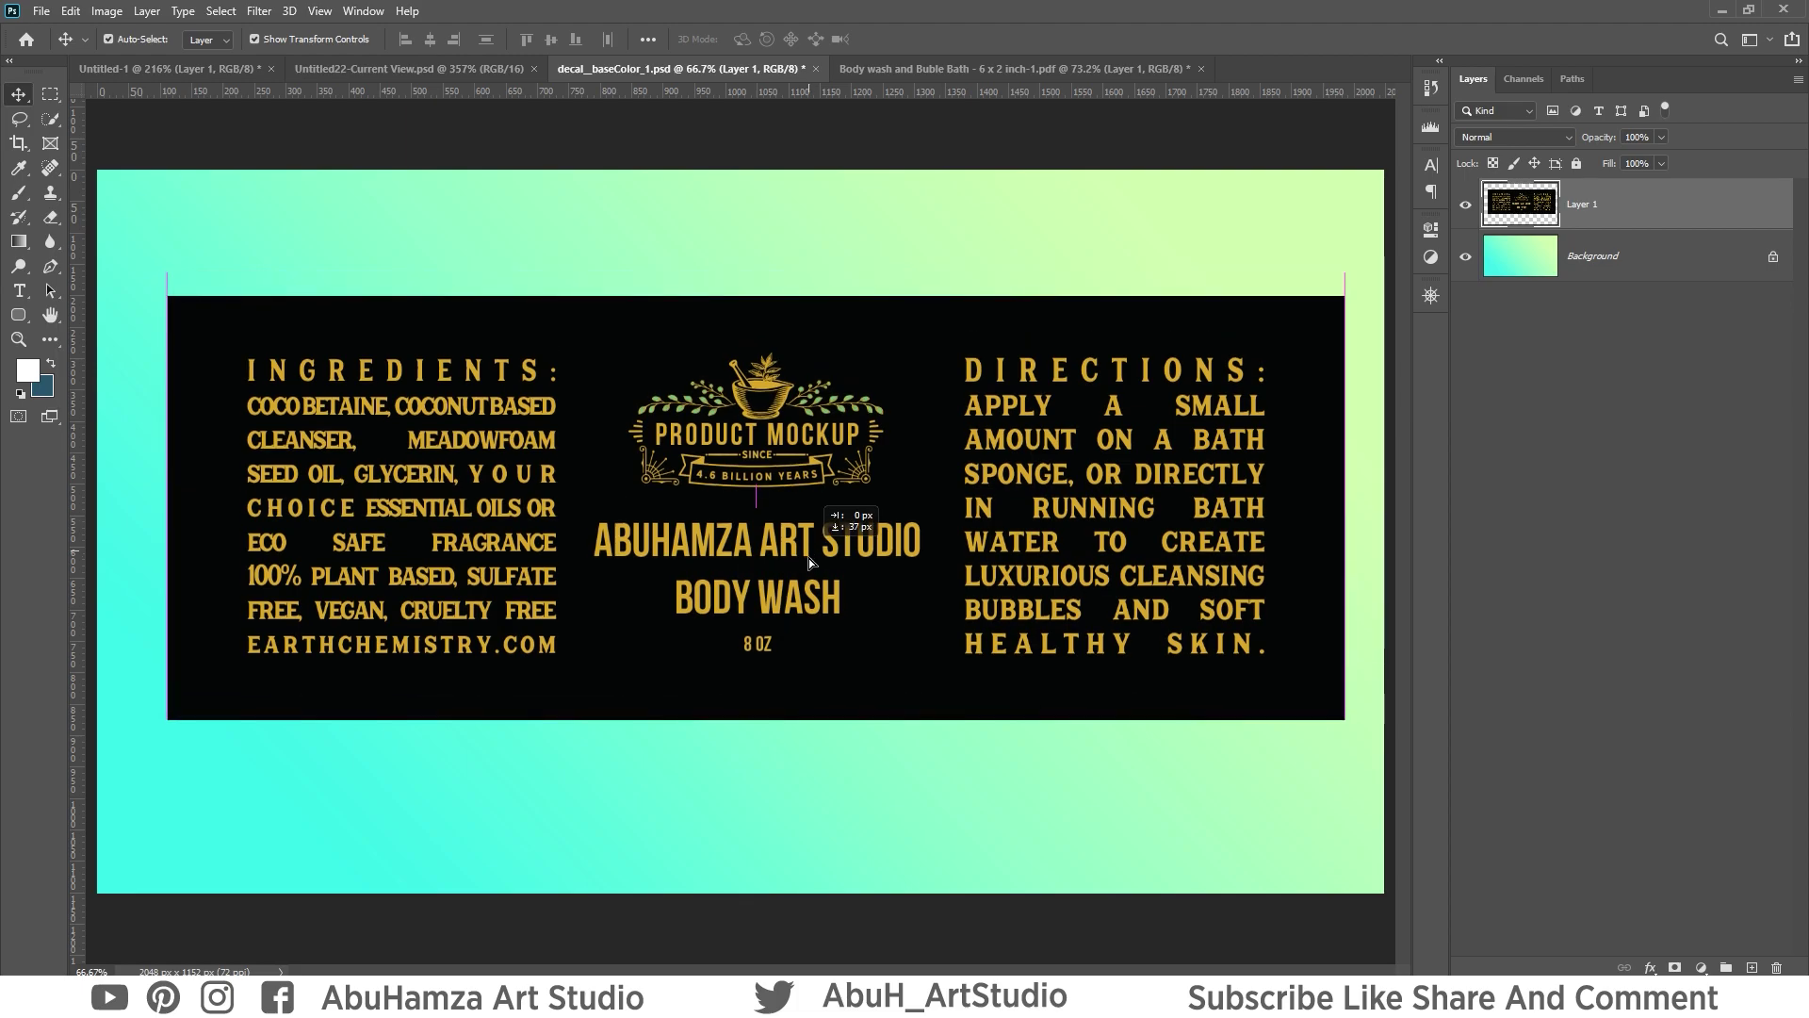
pyautogui.moveTo(765, 459); pyautogui.dragTo(807, 564)
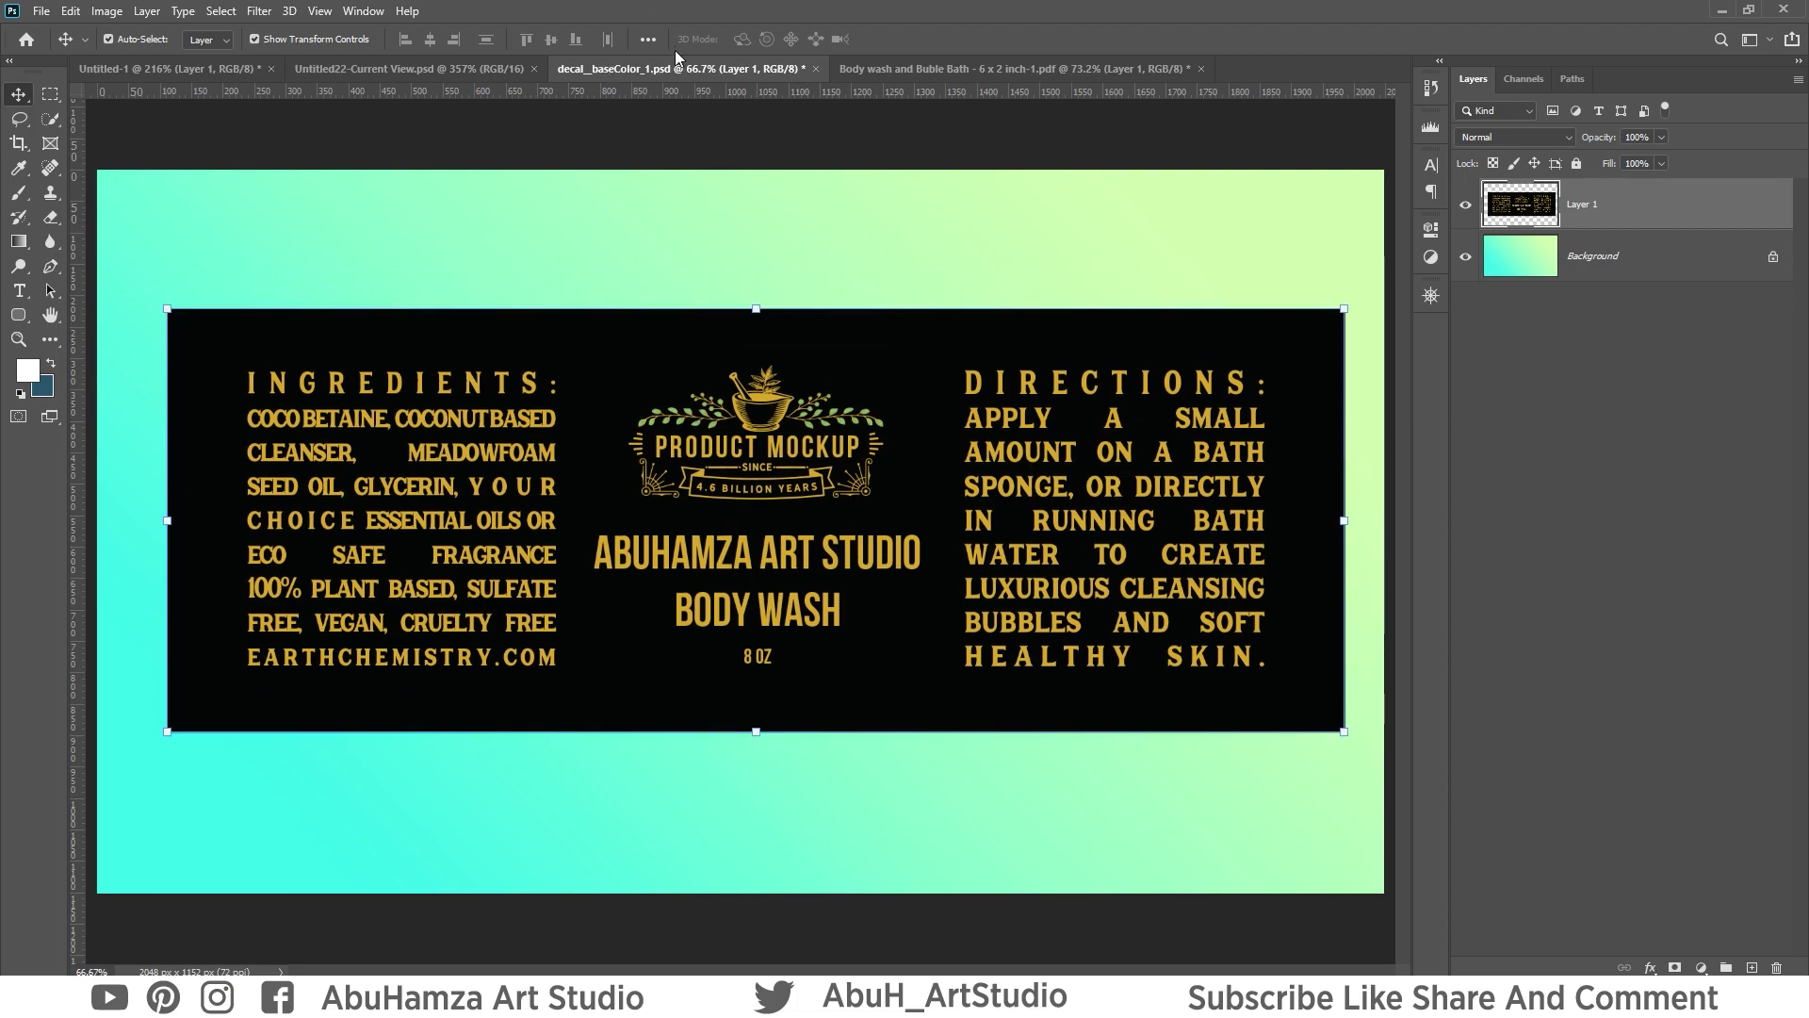
pyautogui.click(647, 38)
pyautogui.click(736, 211)
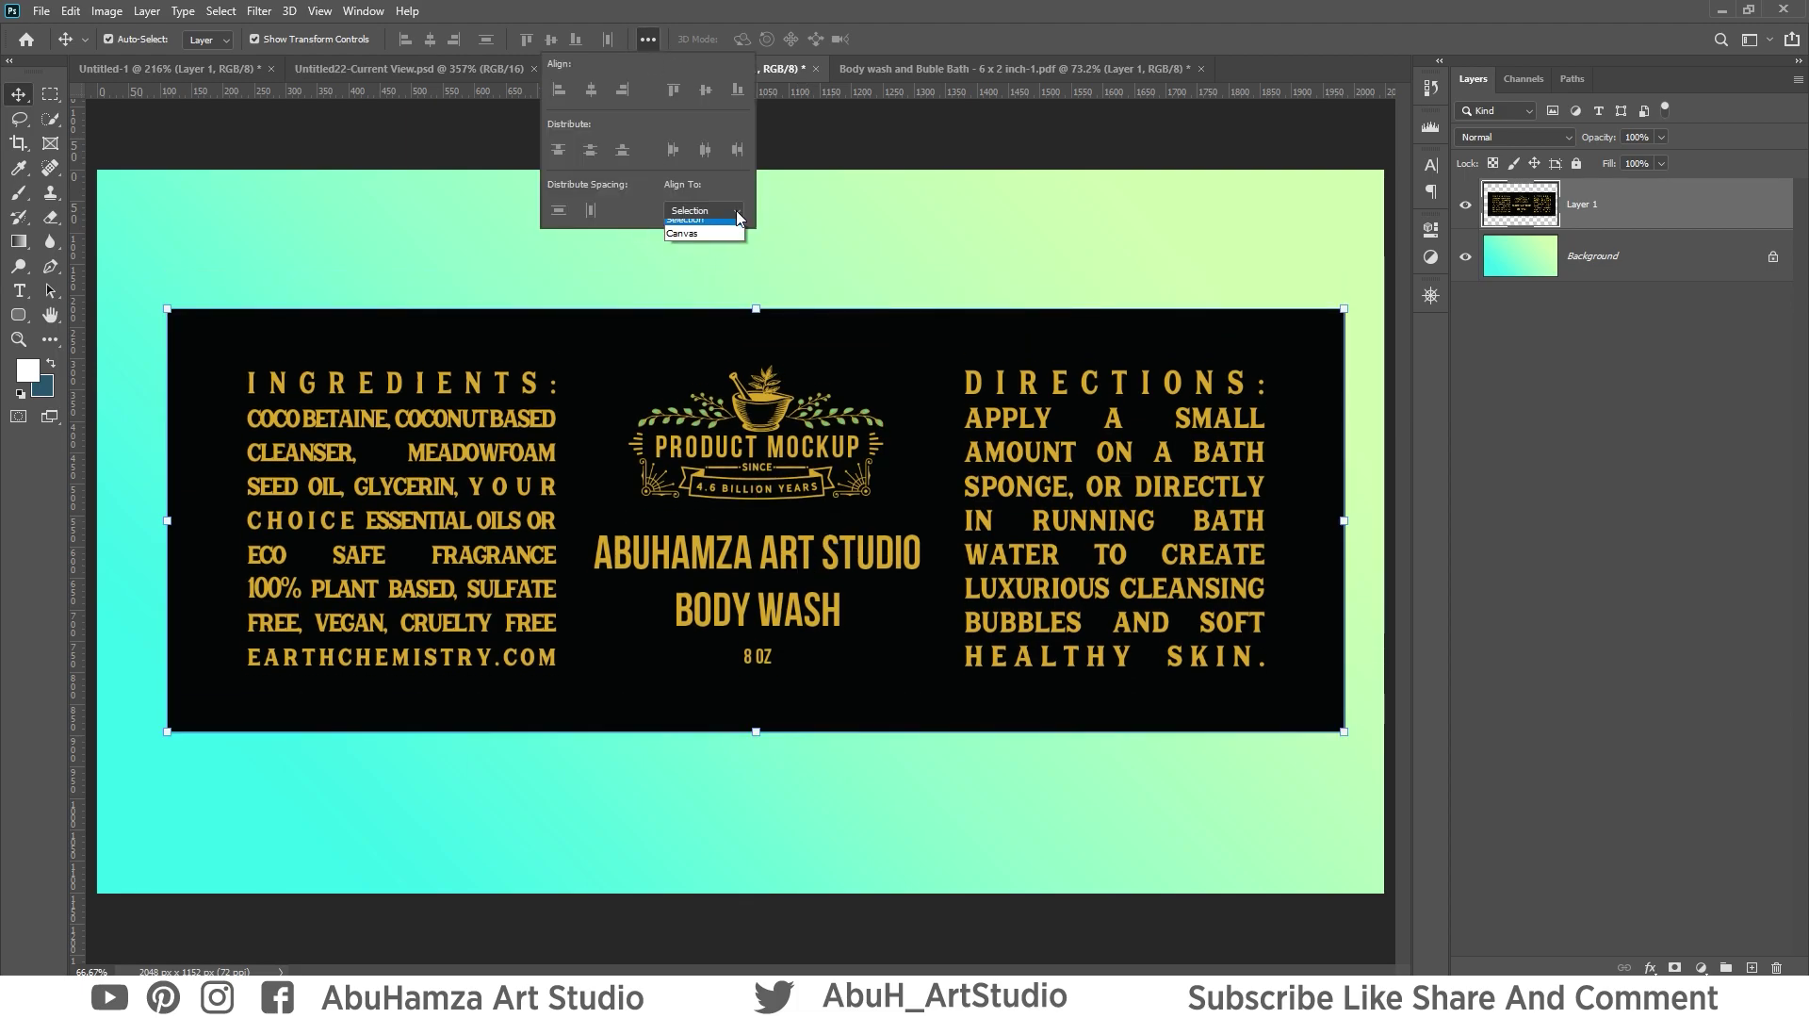
pyautogui.click(698, 243)
pyautogui.click(591, 90)
pyautogui.click(705, 89)
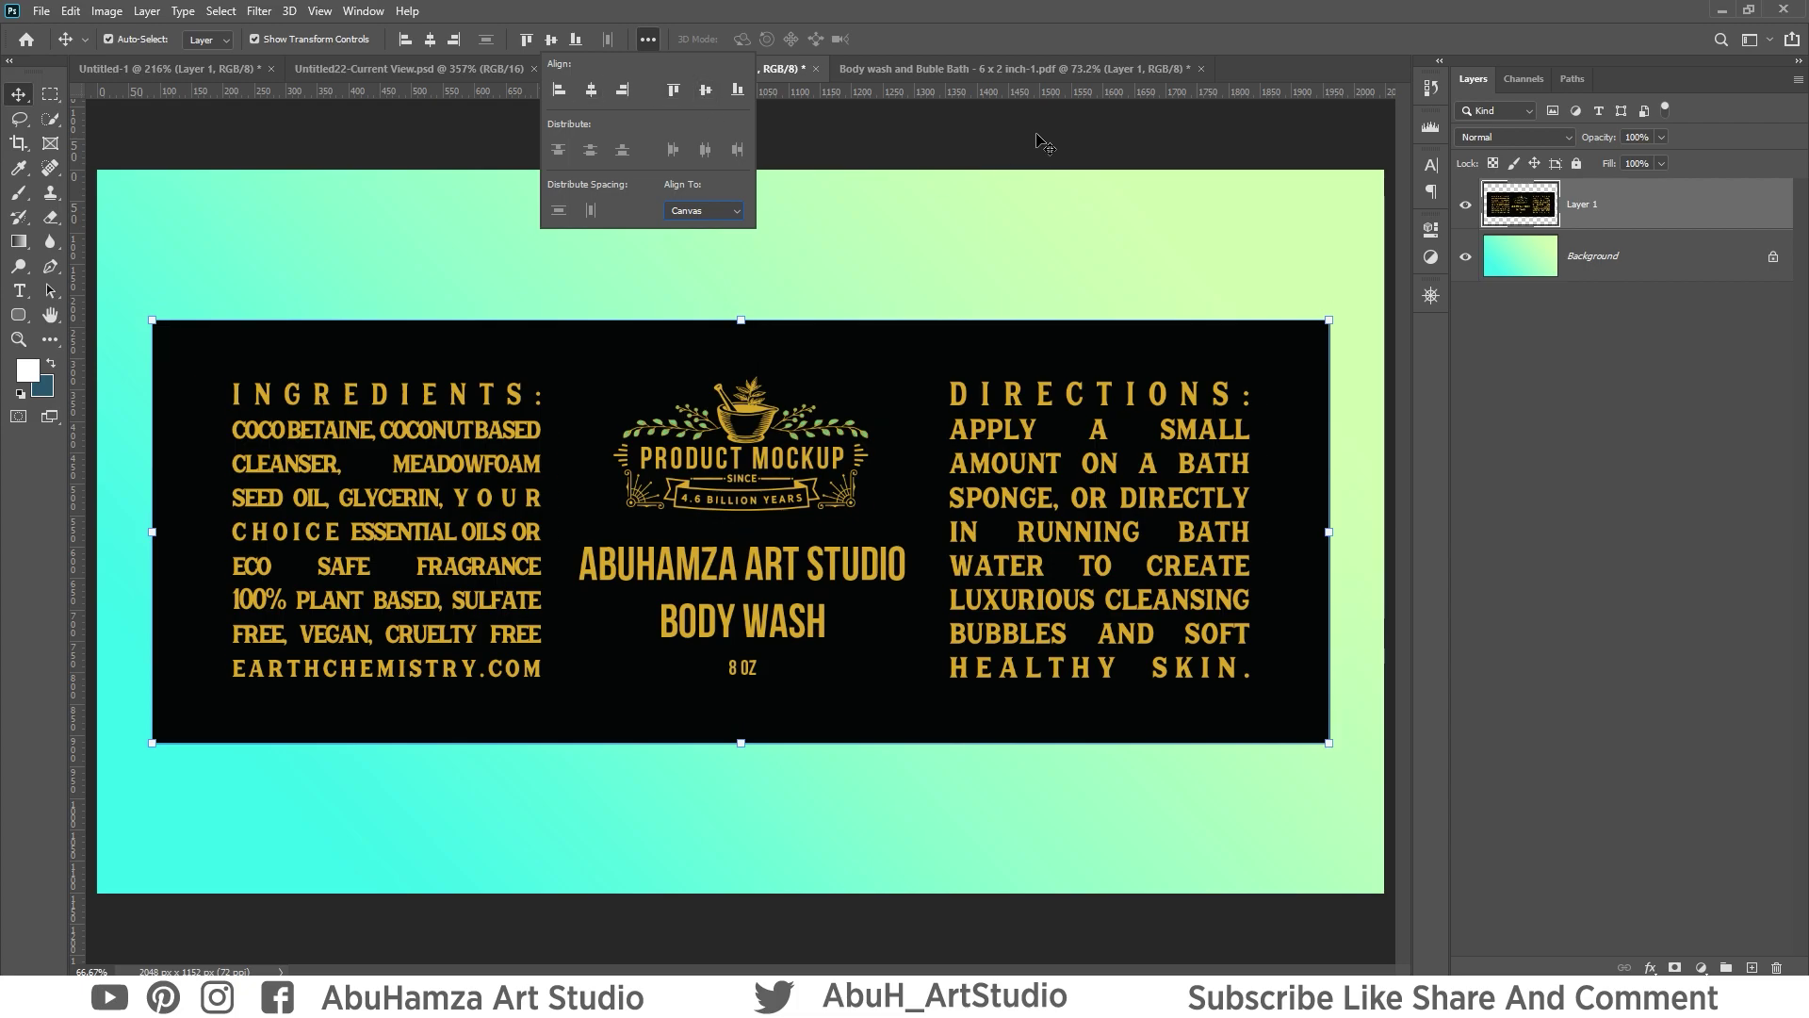
pyautogui.click(1789, 294)
# Delete the gradient background layer and save decal_baseColor_1.psd with Maximize Compatibility.
pyautogui.click(1773, 256)
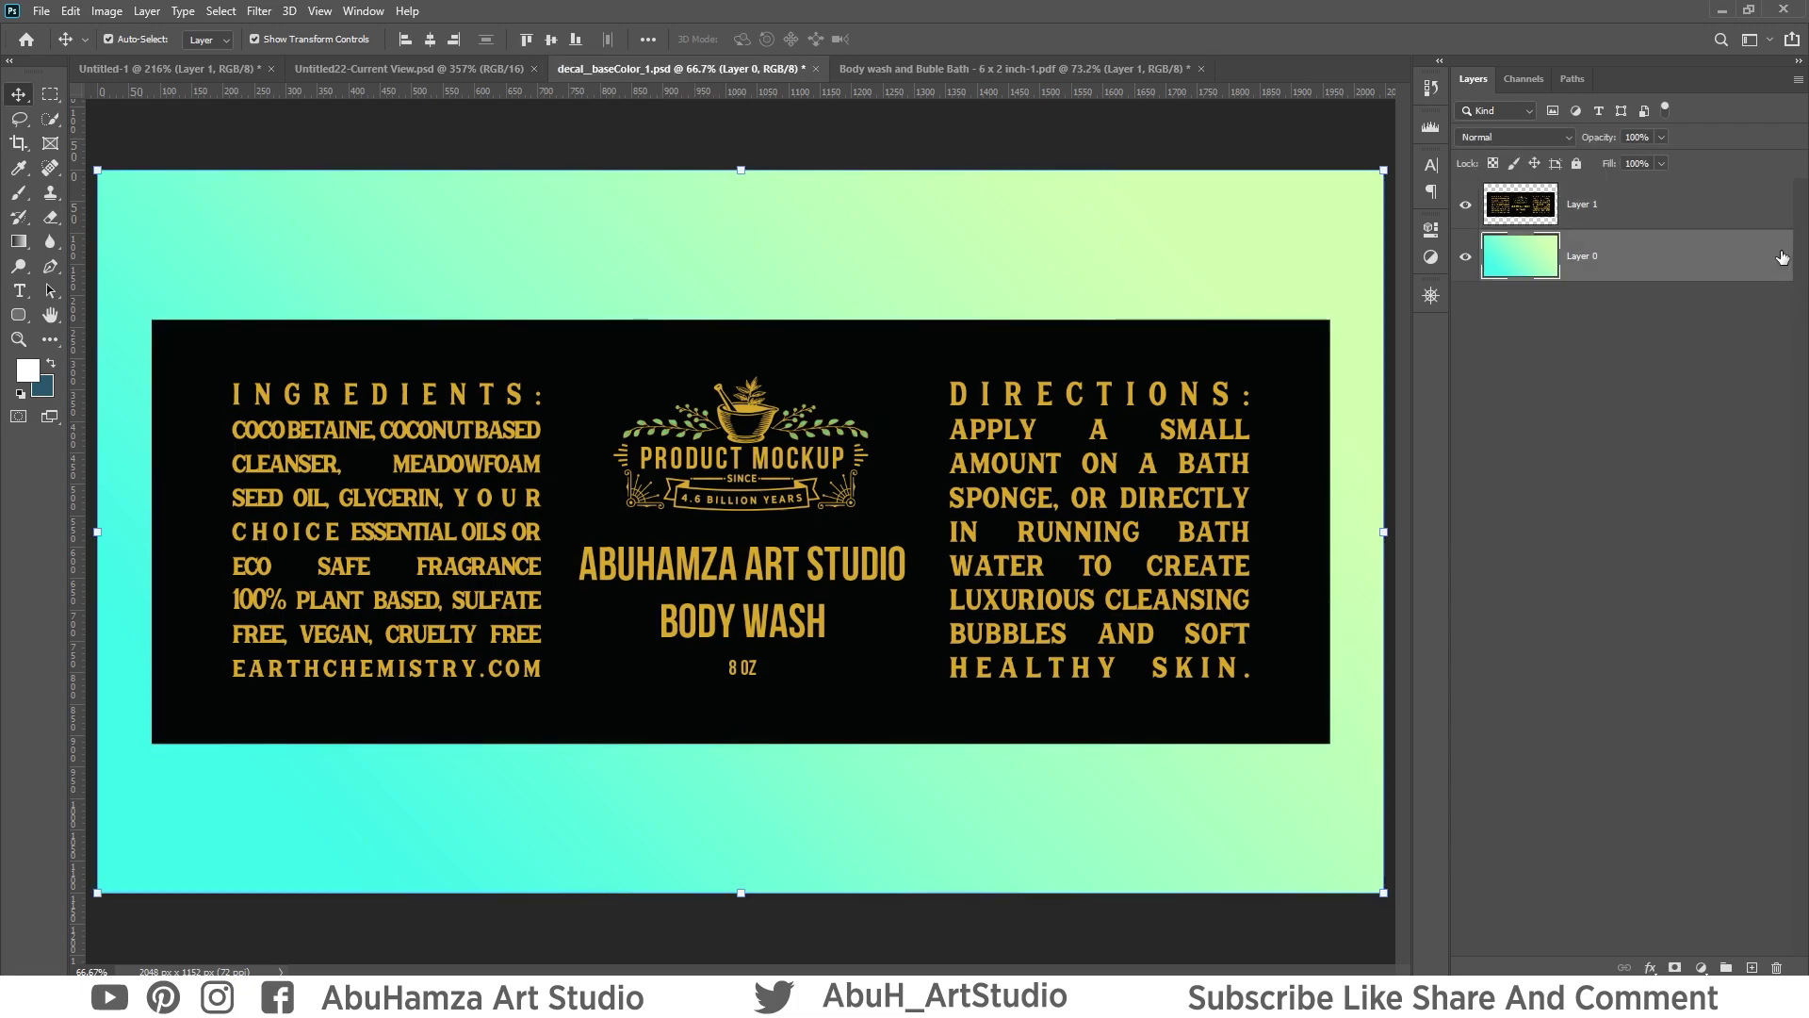
pyautogui.click(1466, 256)
pyautogui.press('Delete')
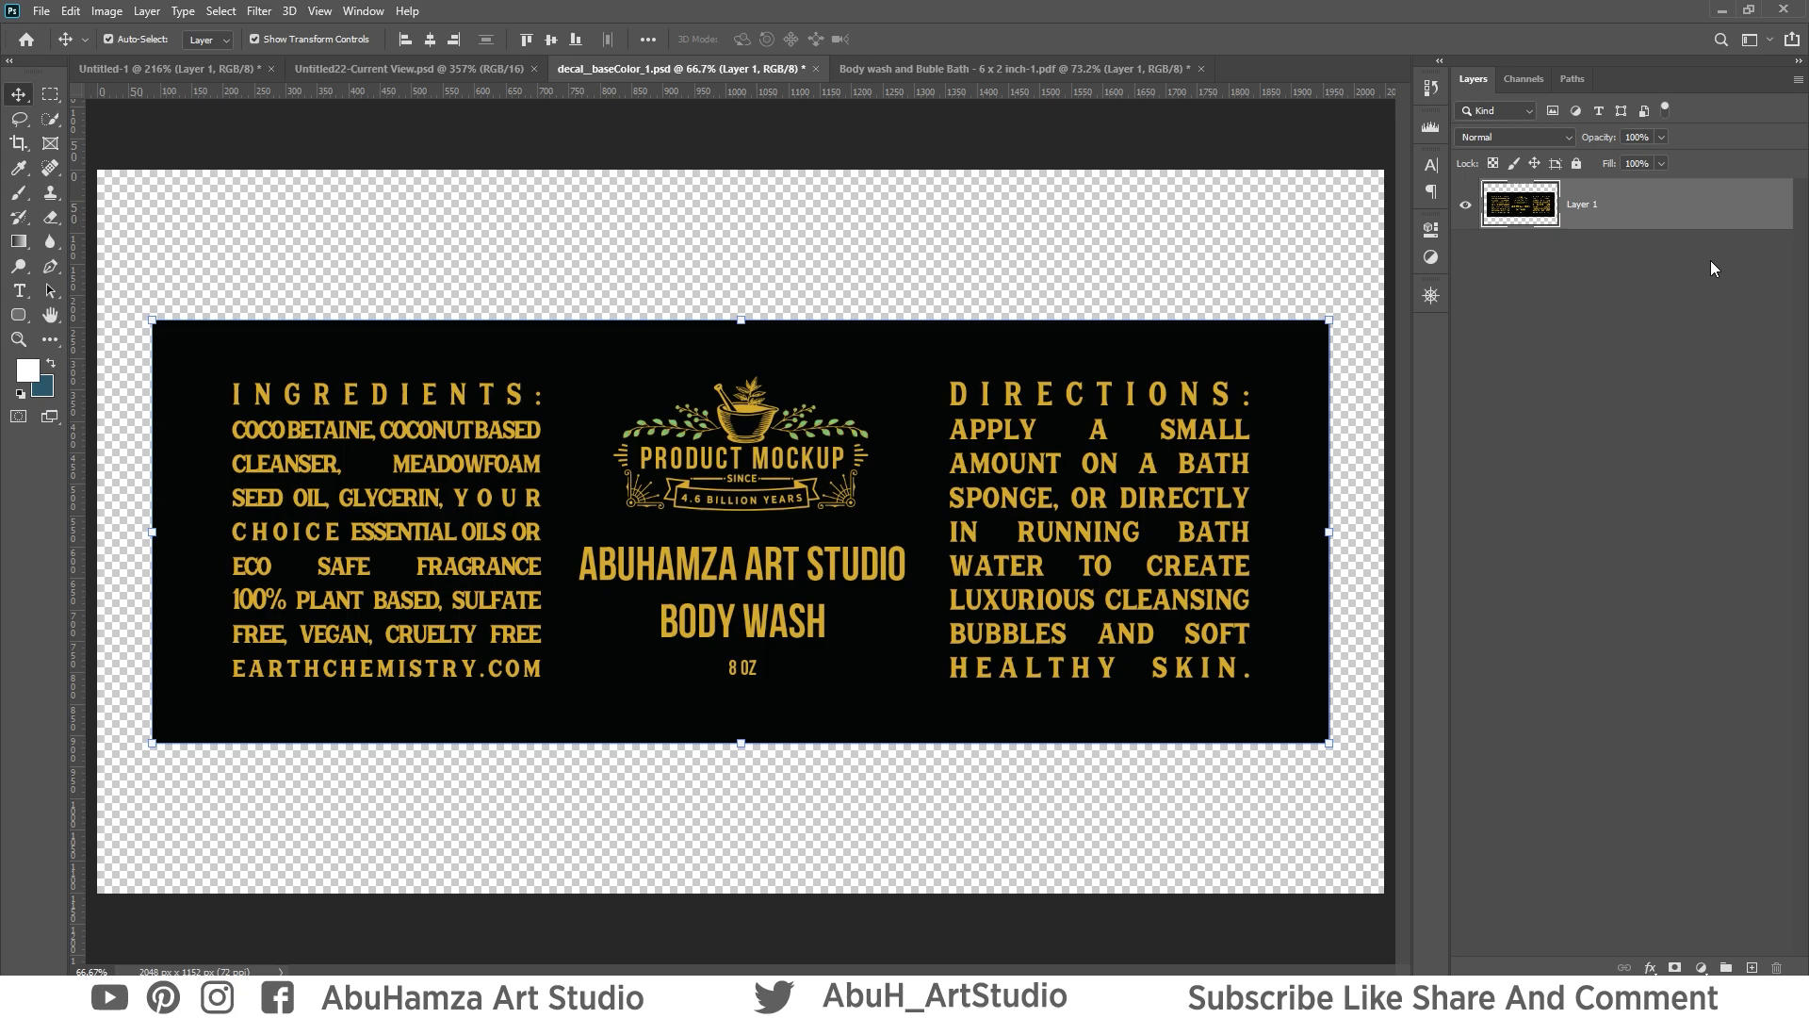
pyautogui.hotkey('ctrl', 's')
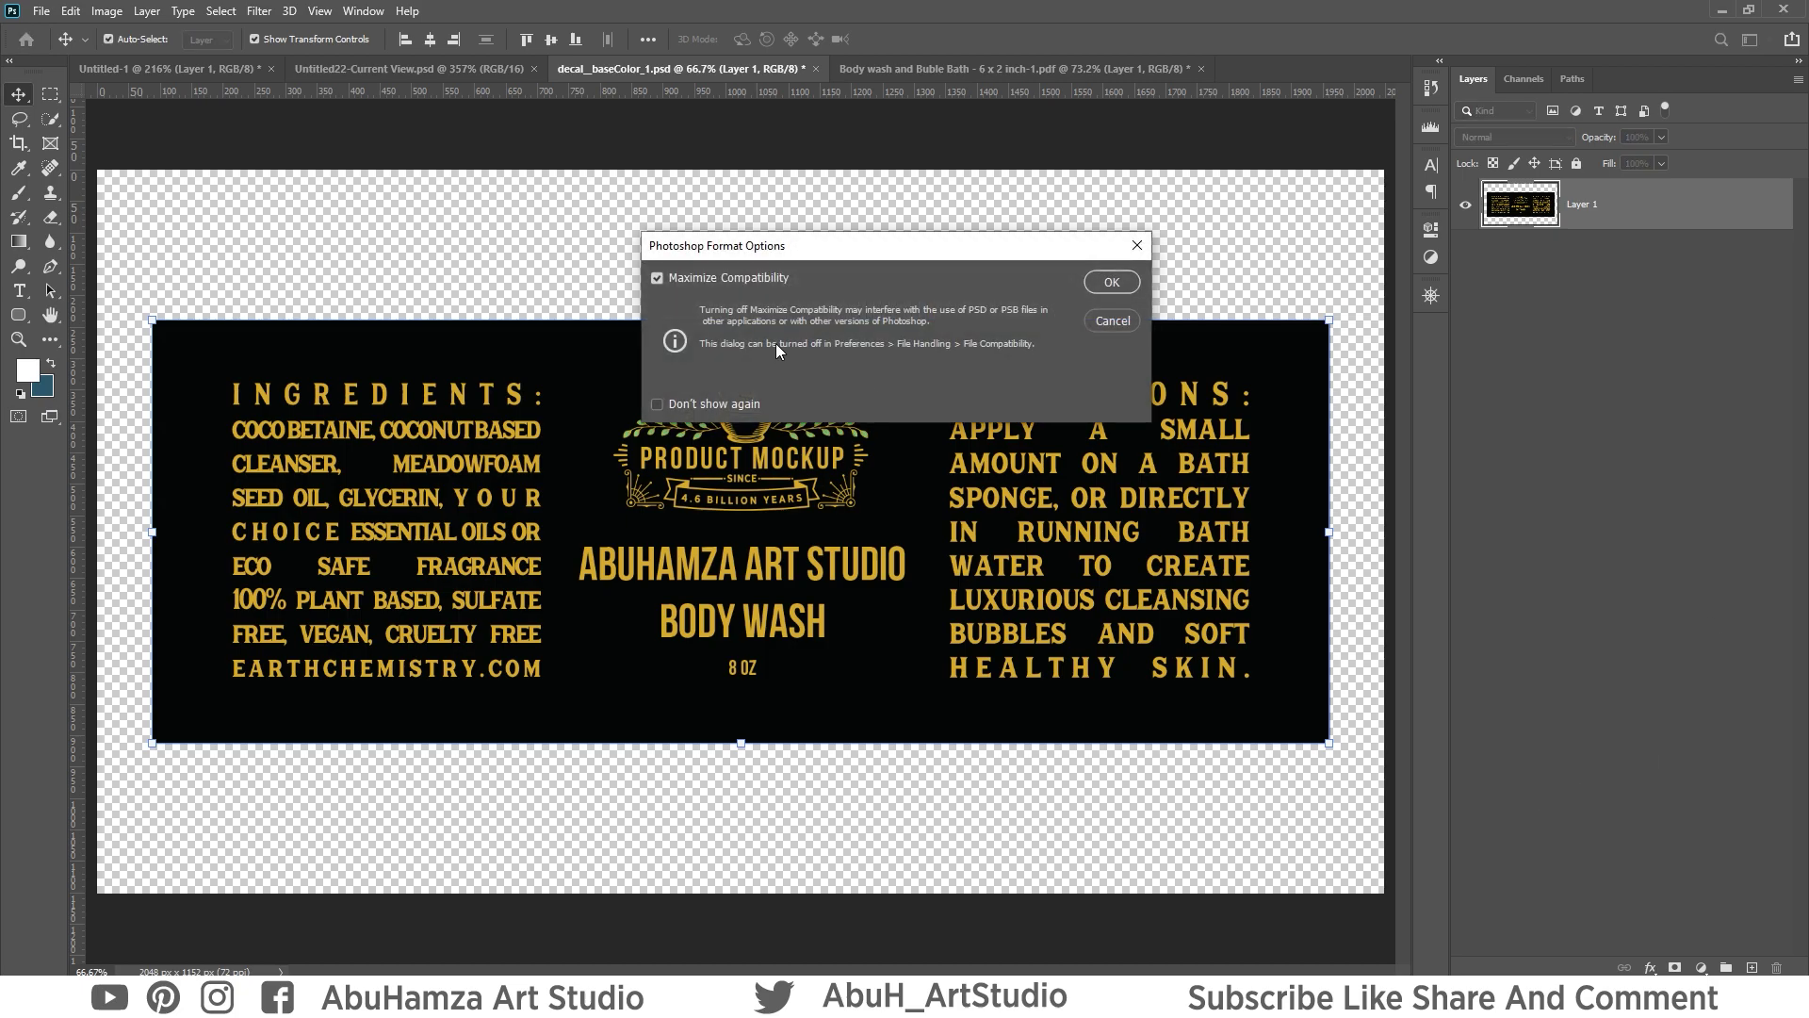
pyautogui.click(1134, 285)
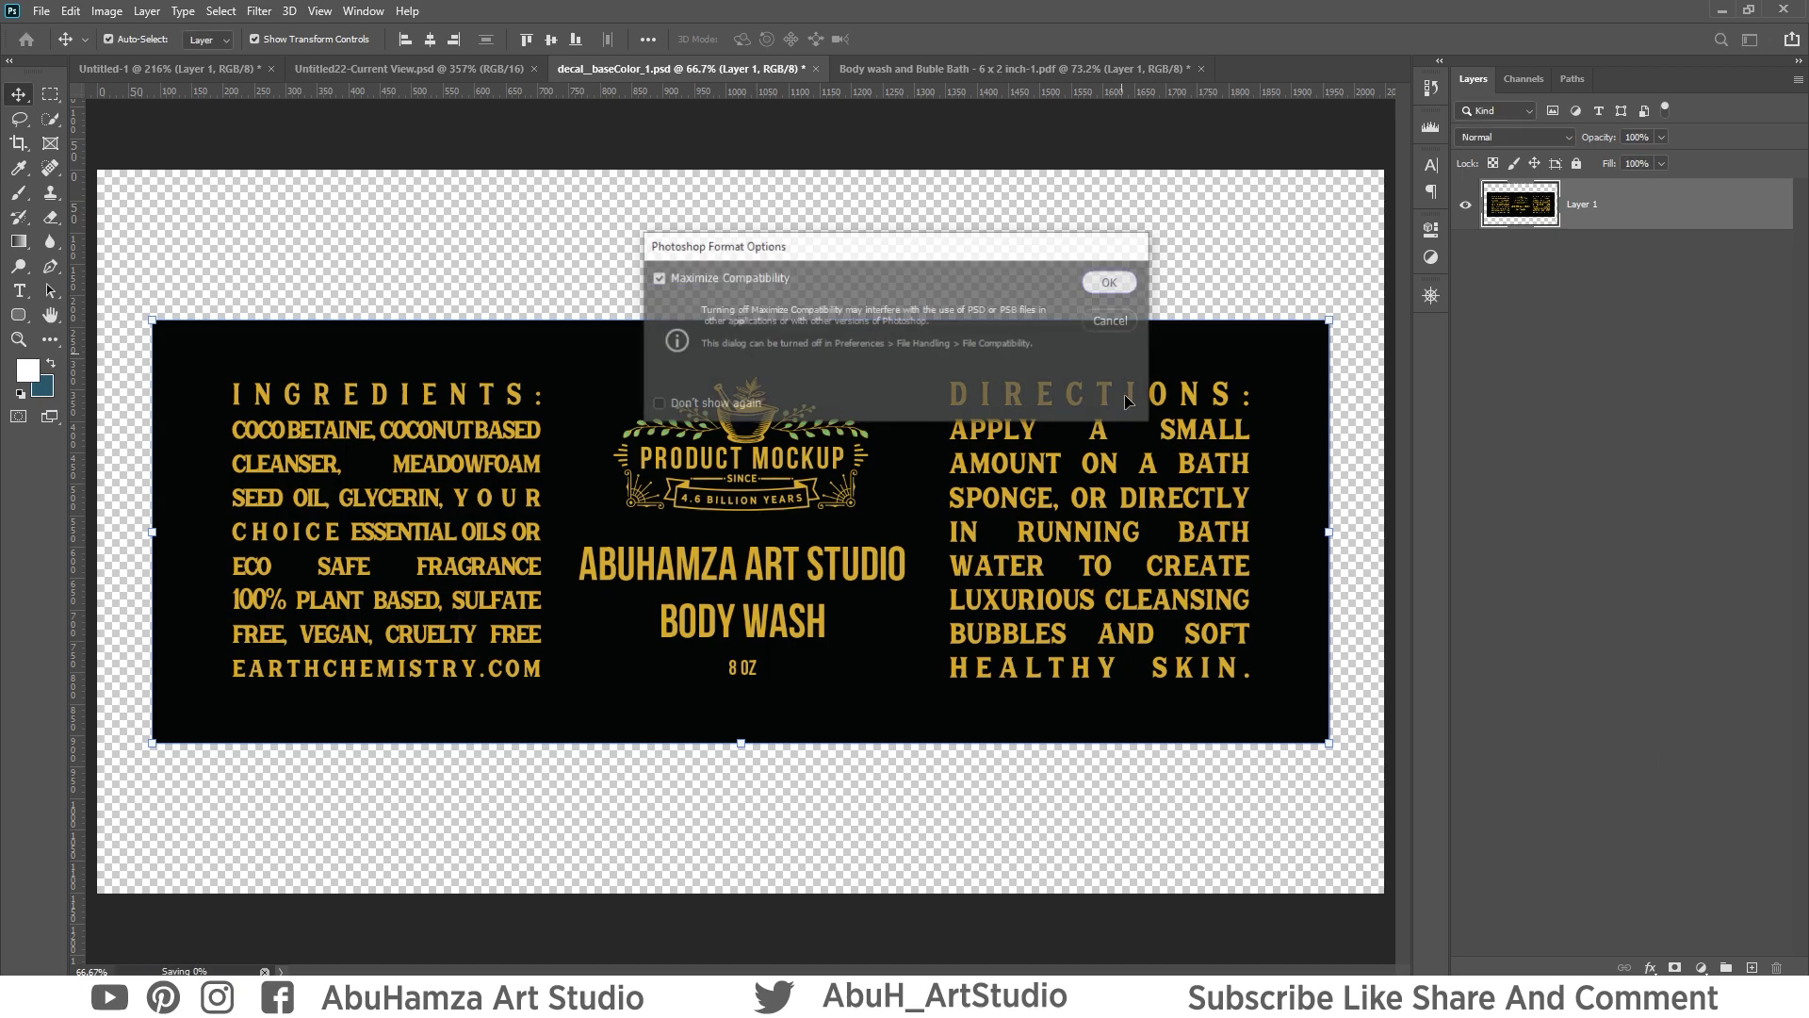
pyautogui.click(1725, 11)
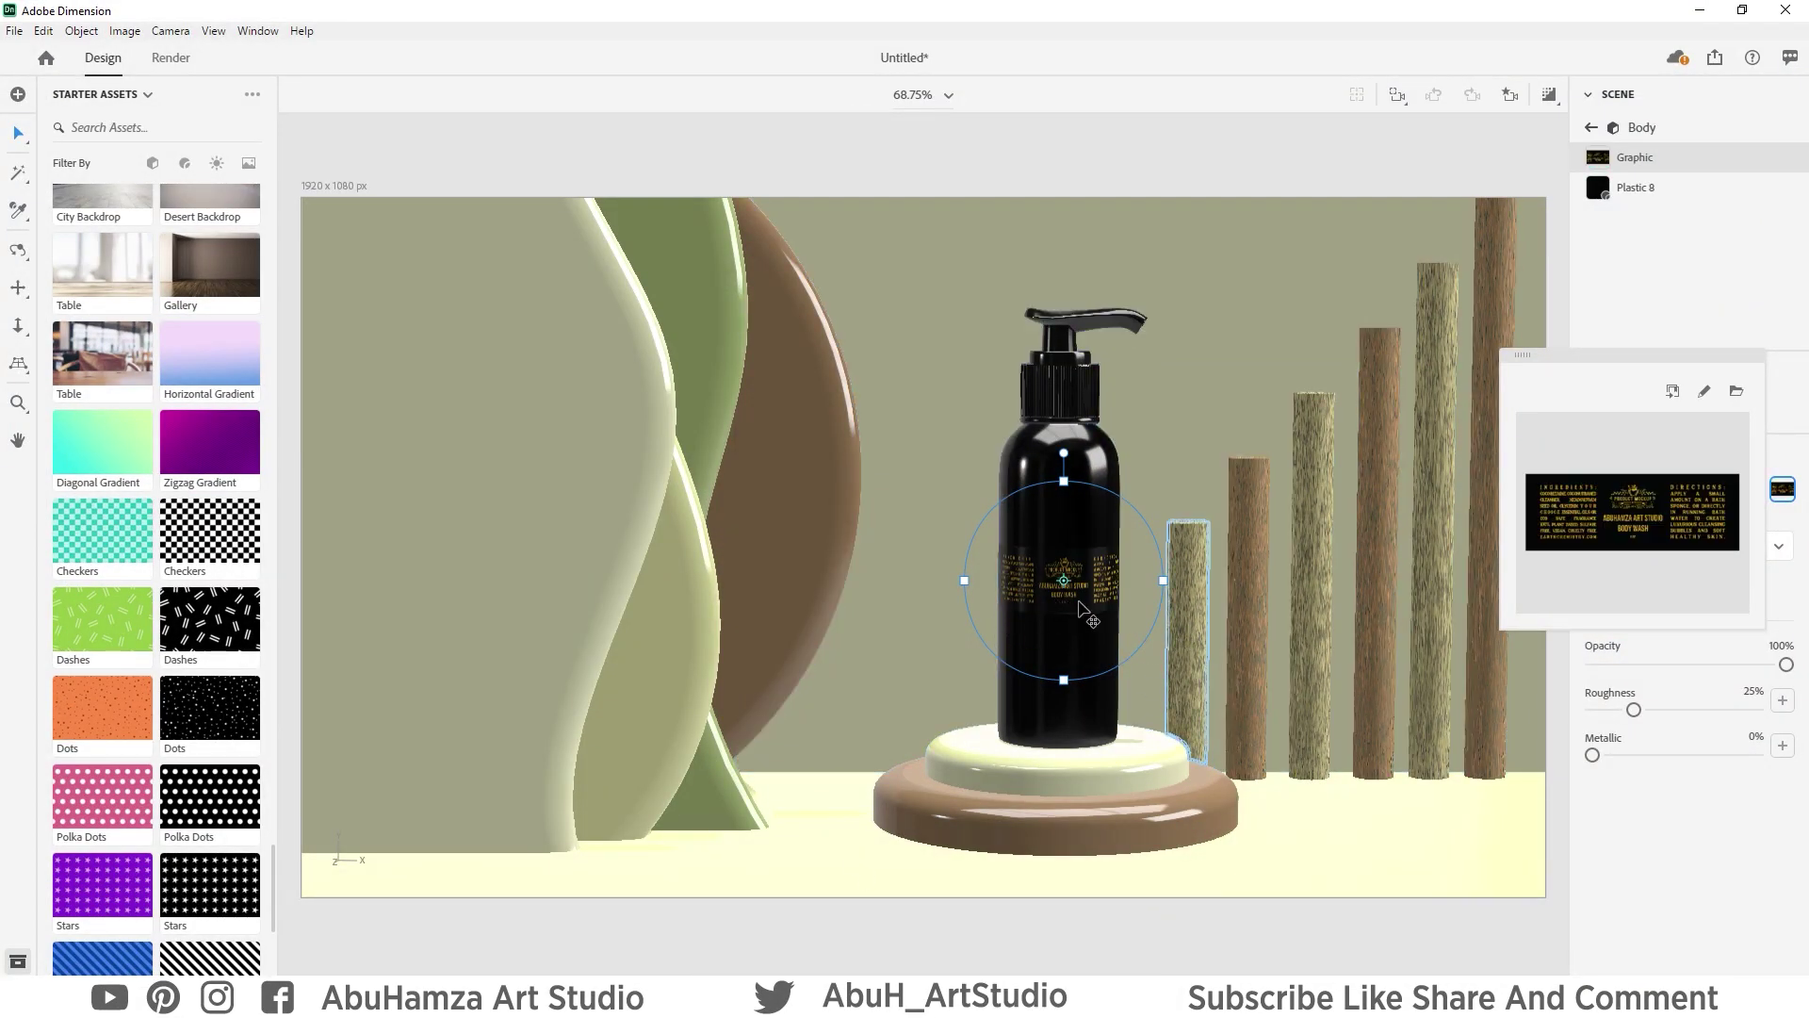
# Scale the Body Wash decal up to 17.5% and slide it lower on the bottle.
pyautogui.moveTo(1068, 482); pyautogui.dragTo(1088, 332)
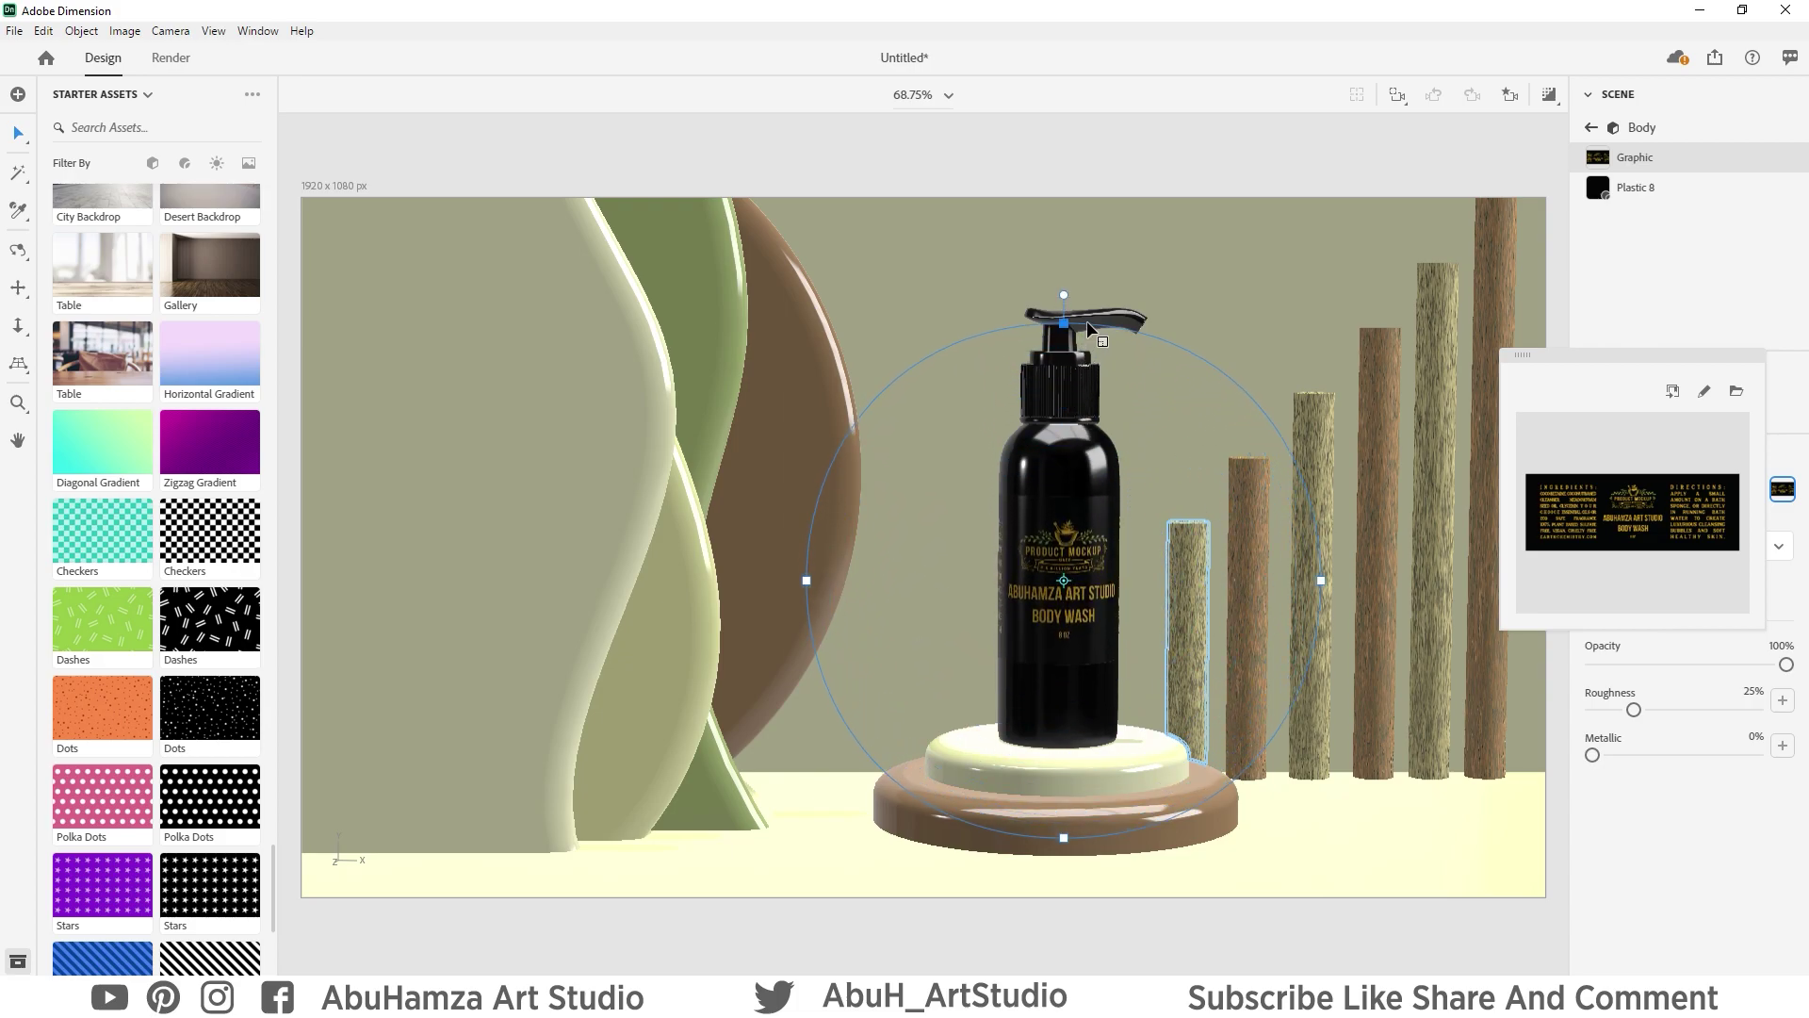
pyautogui.moveTo(1089, 331); pyautogui.dragTo(1084, 309)
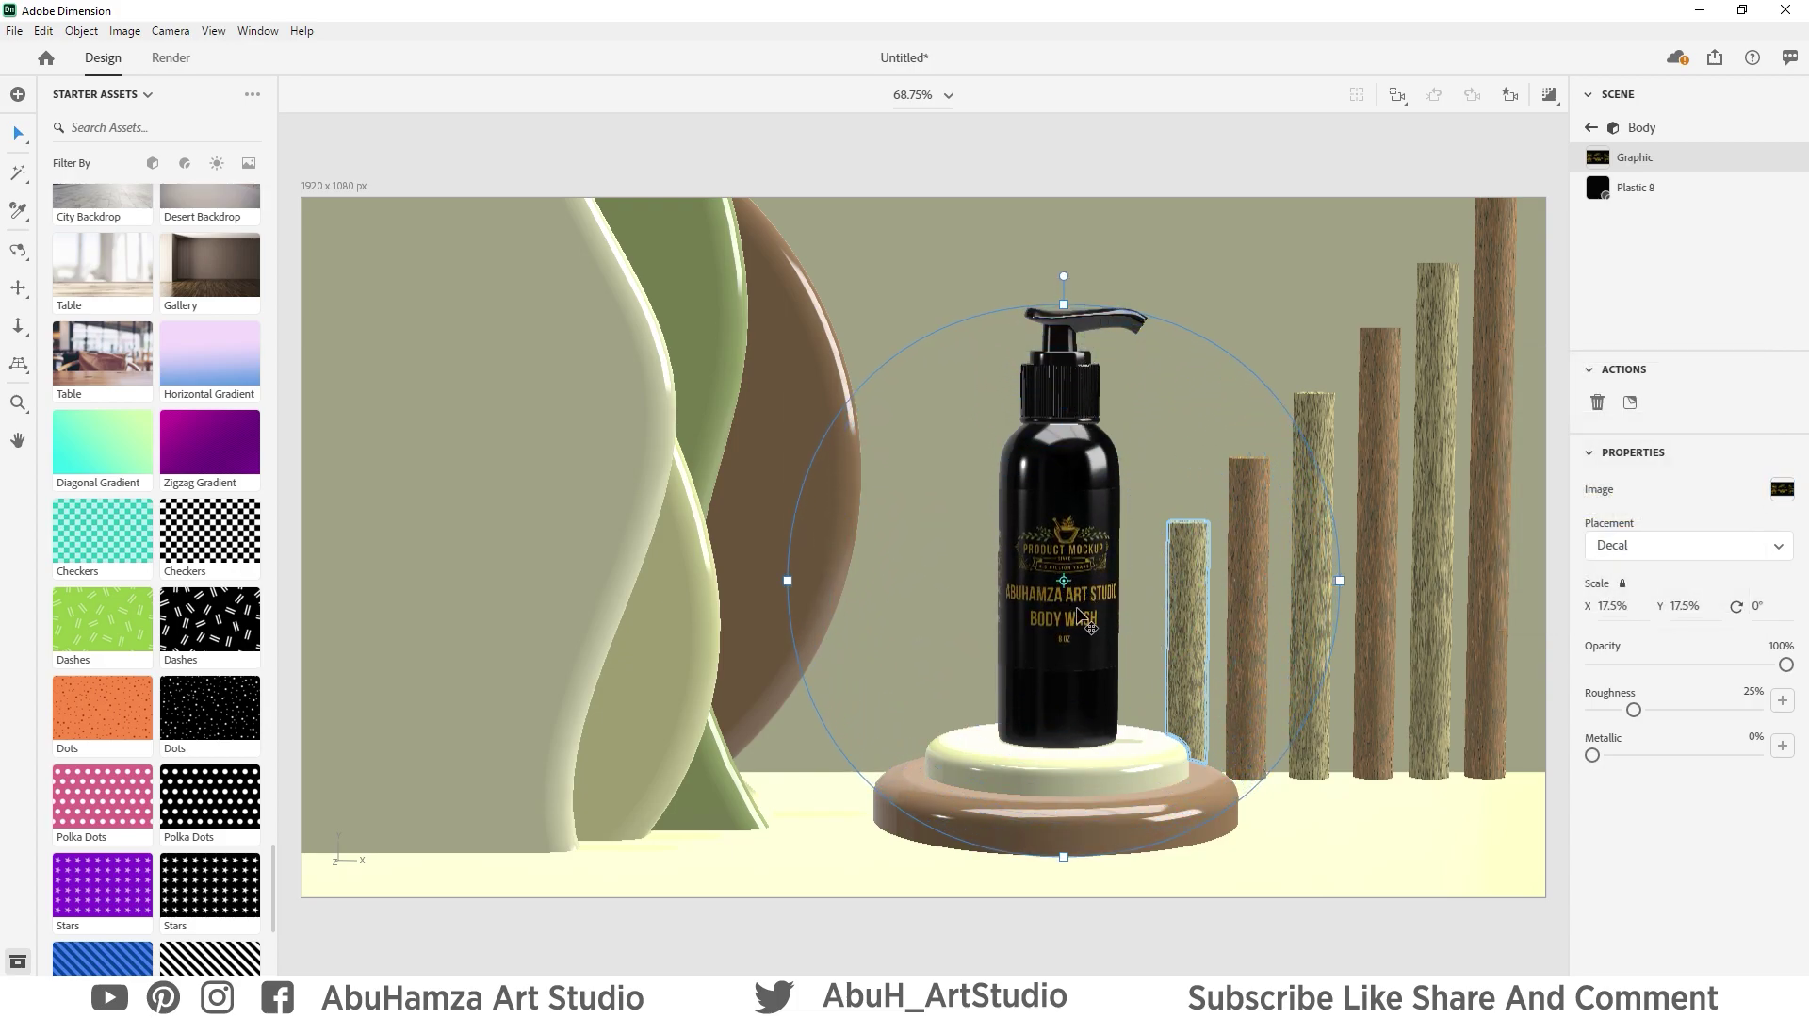
pyautogui.moveTo(1072, 598); pyautogui.dragTo(1073, 626)
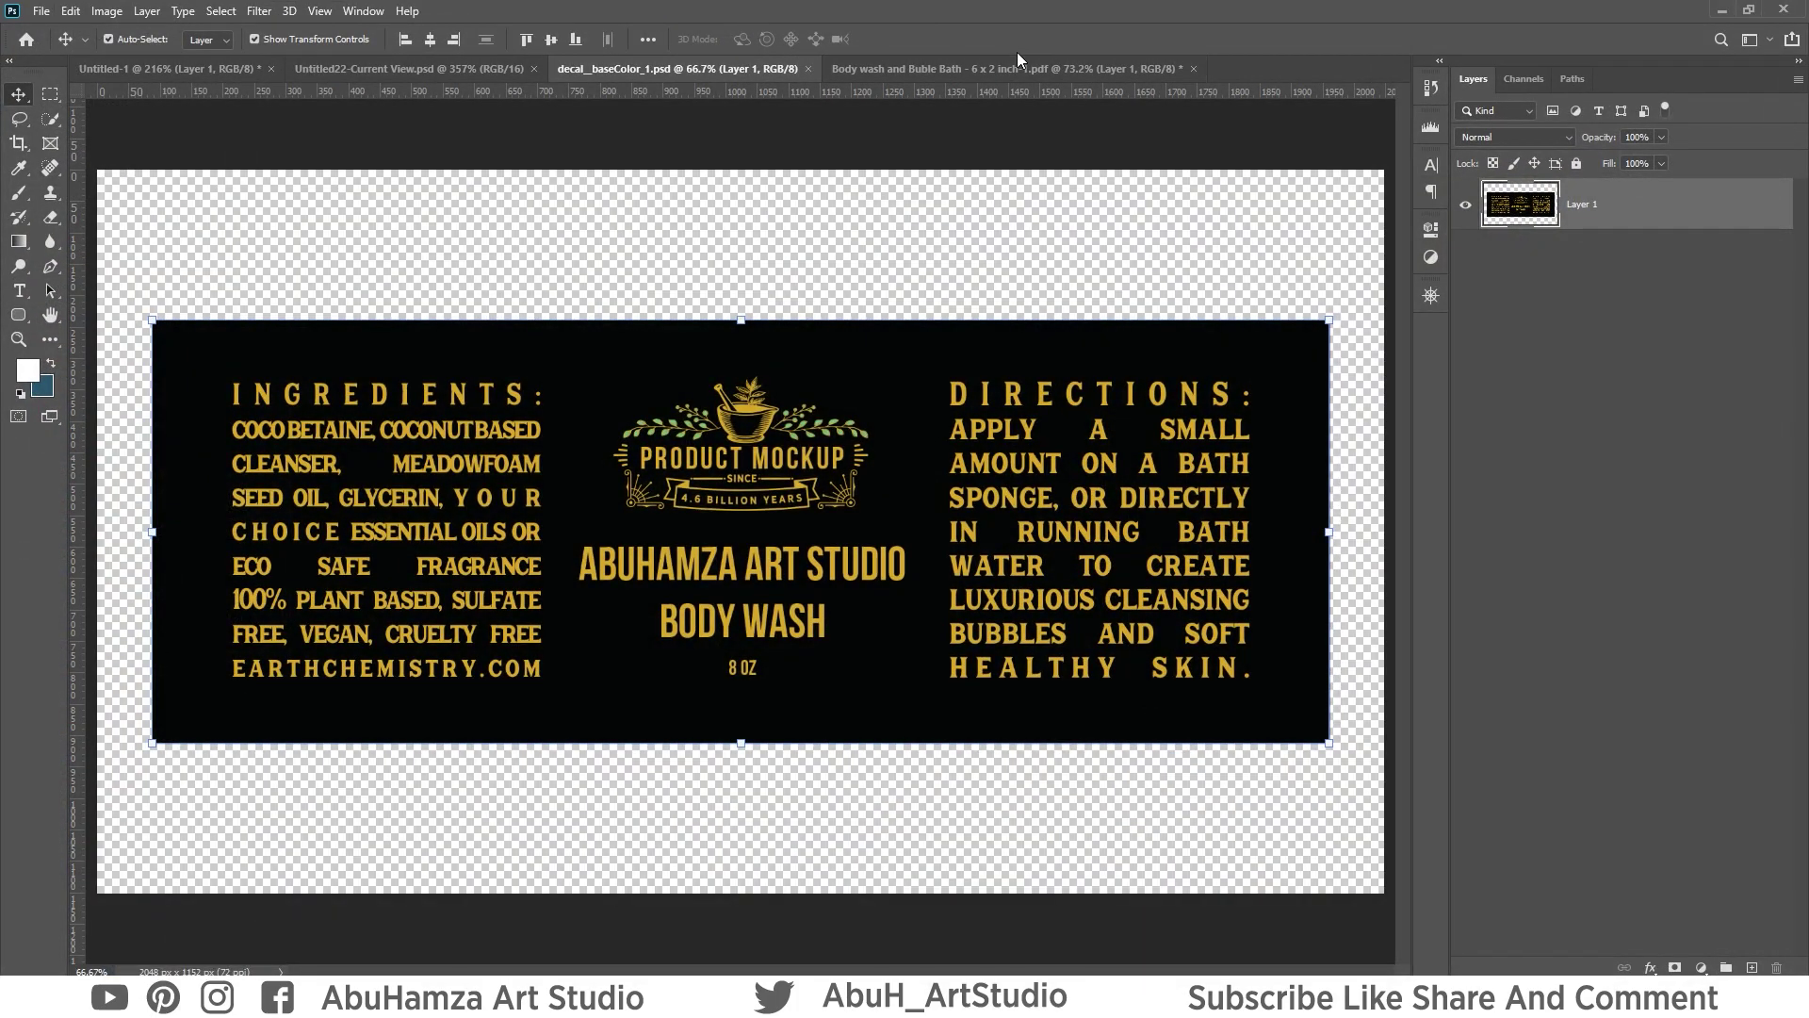
# Bring the Body wash and Buble Bath document forward, start a PNG Export As, then cancel it.
pyautogui.click(1018, 66)
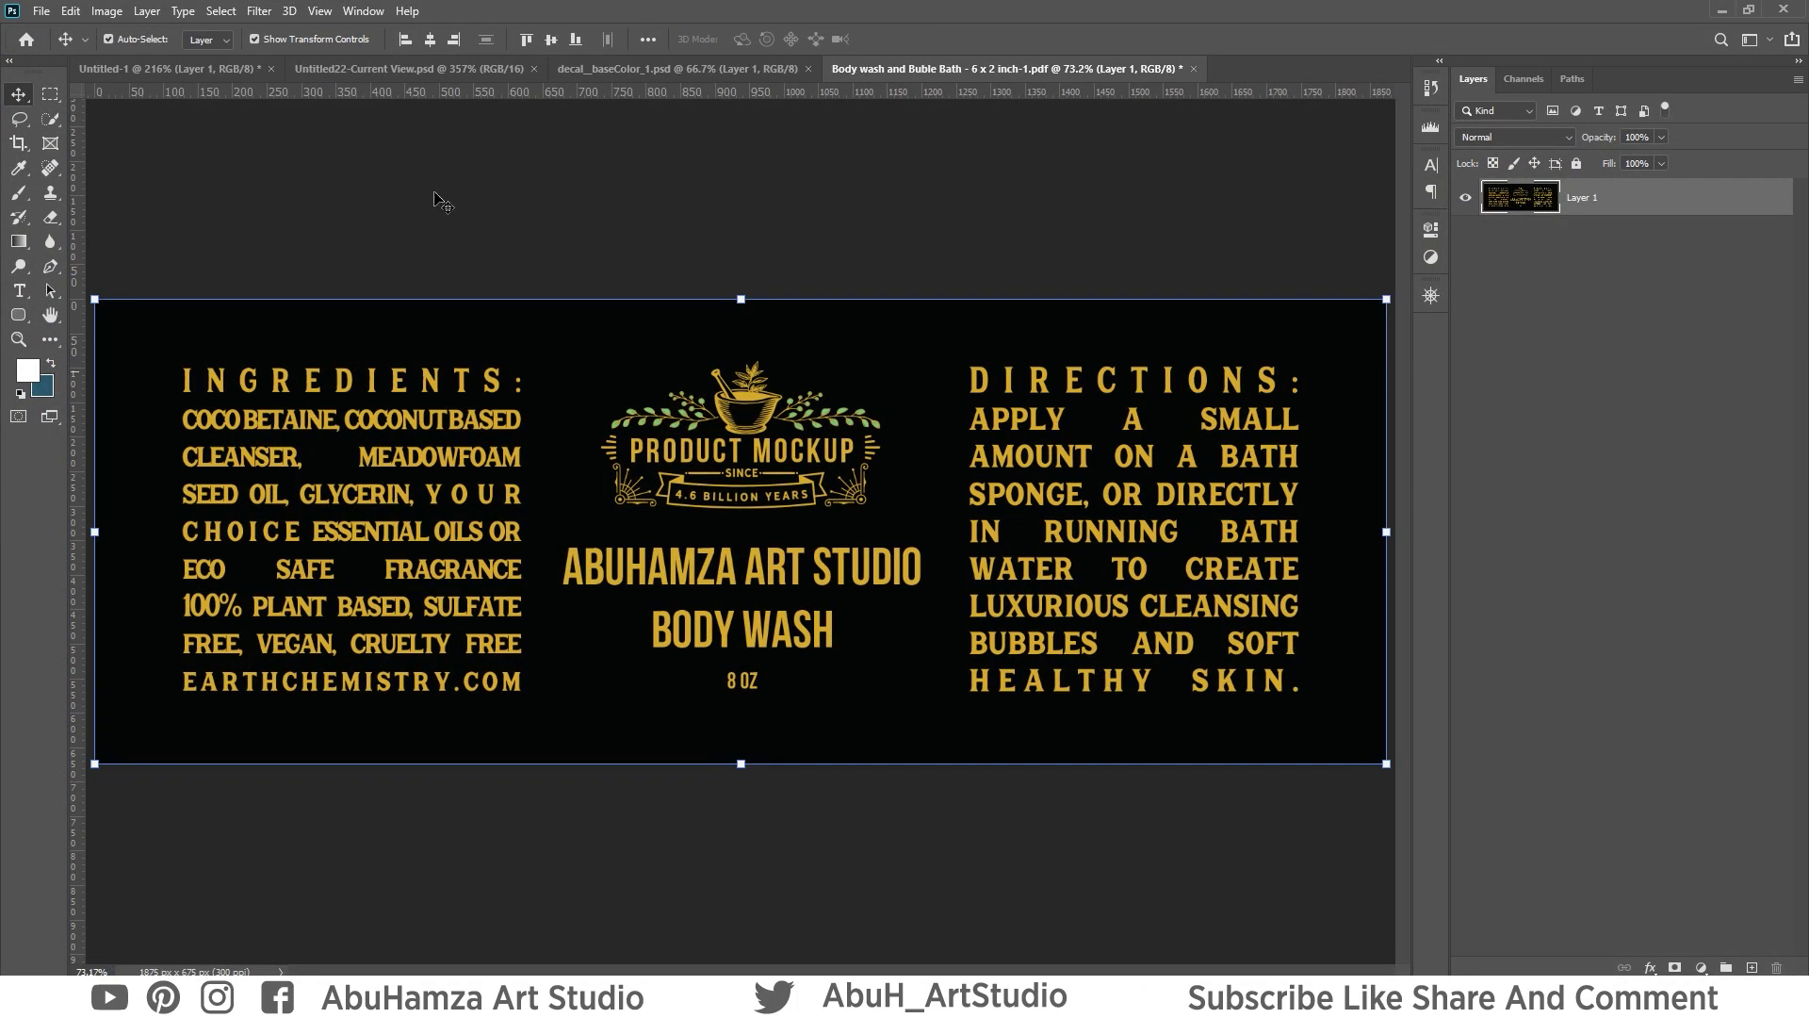
pyautogui.click(447, 236)
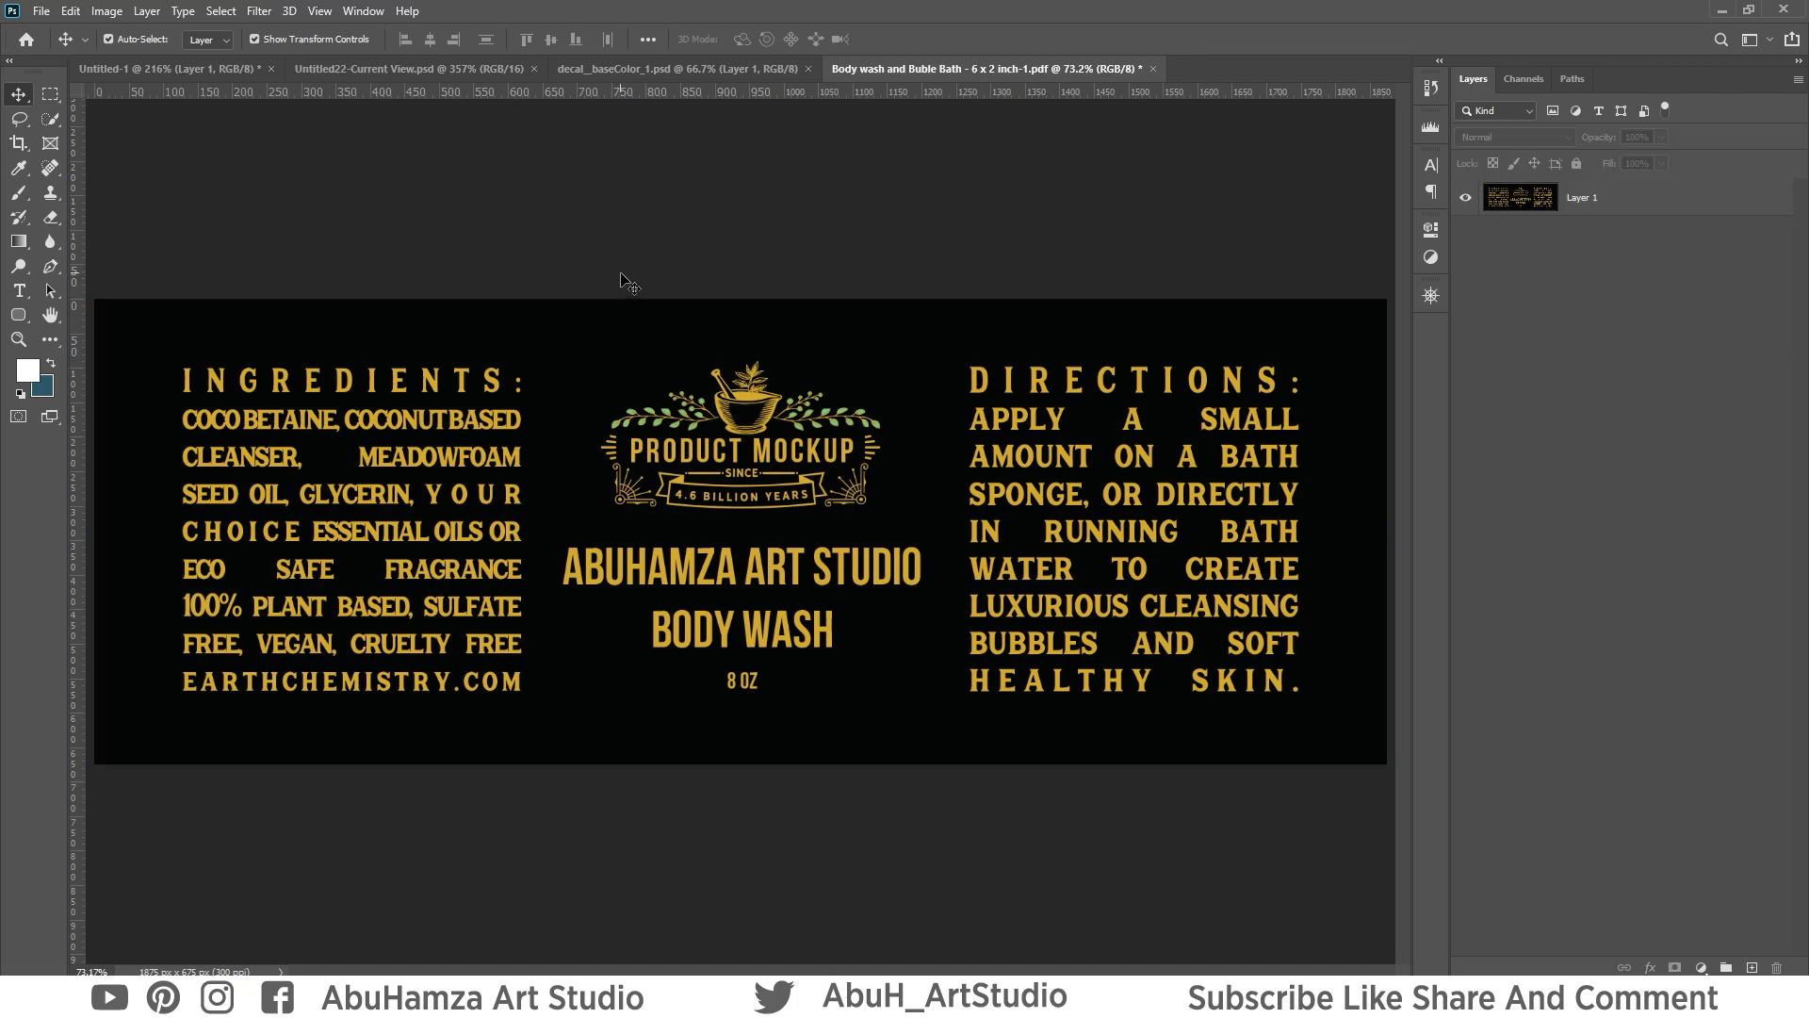
pyautogui.click(41, 11)
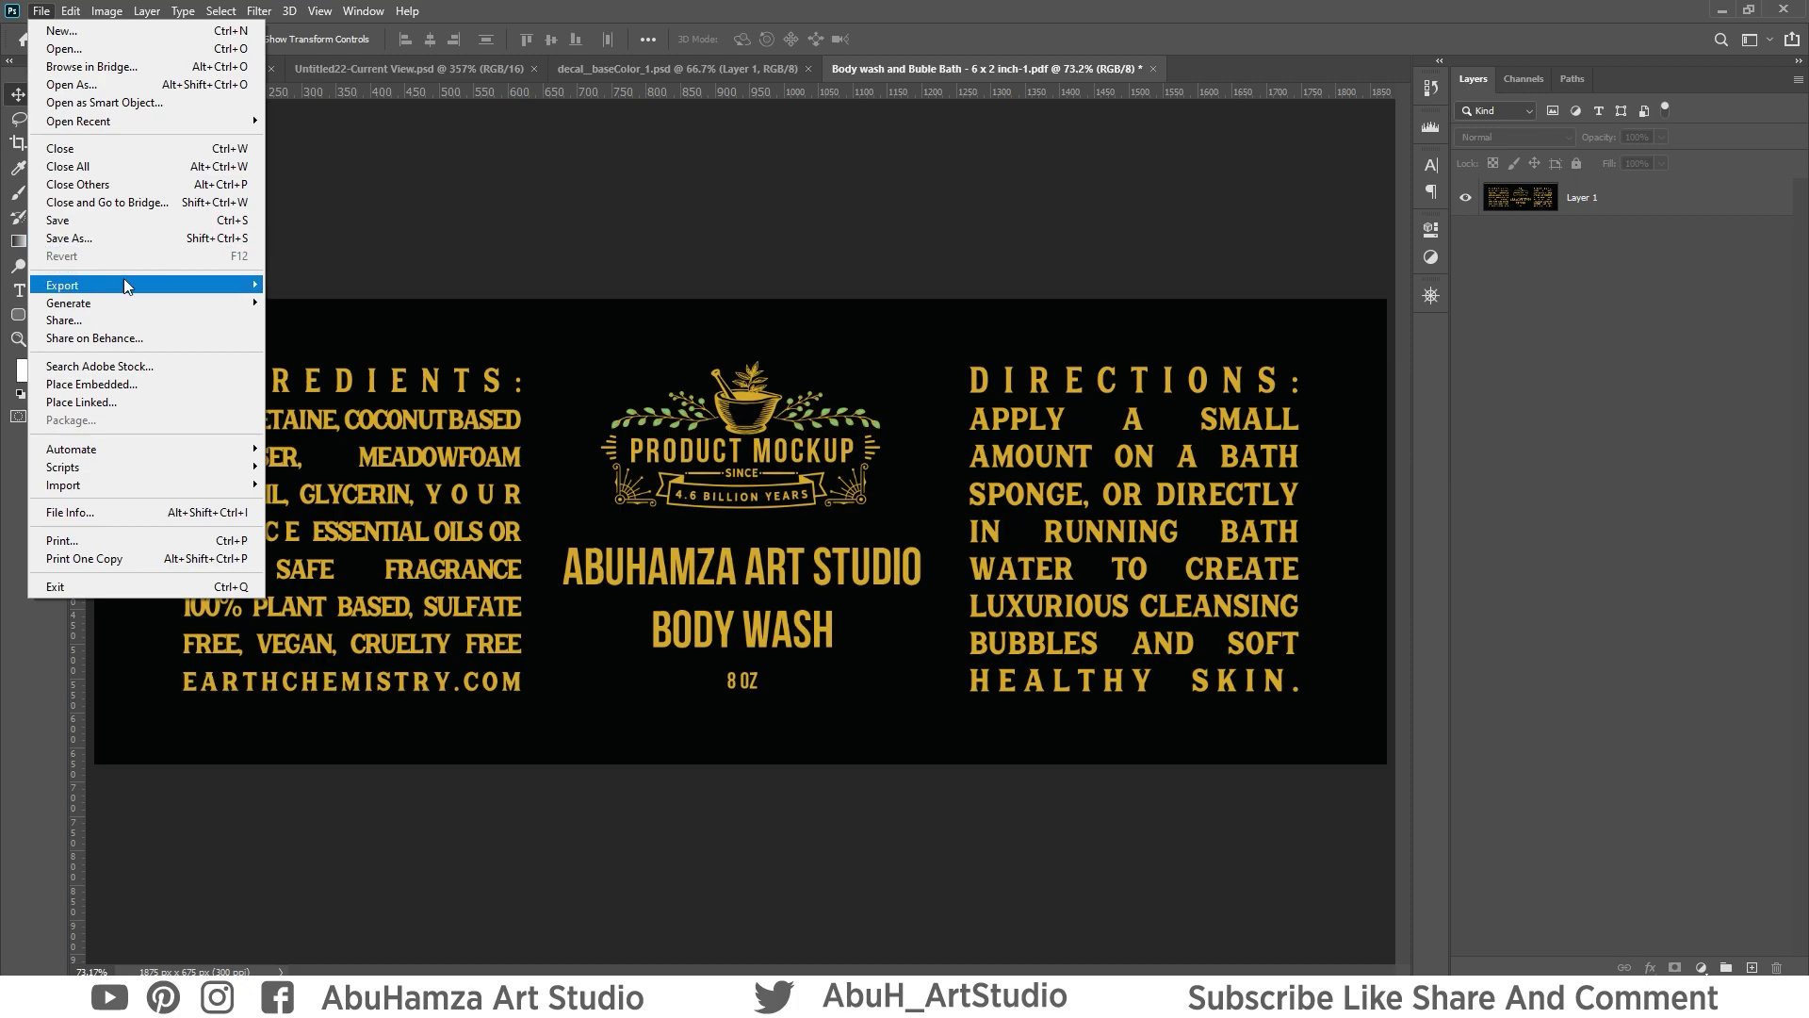
pyautogui.moveTo(85, 285)
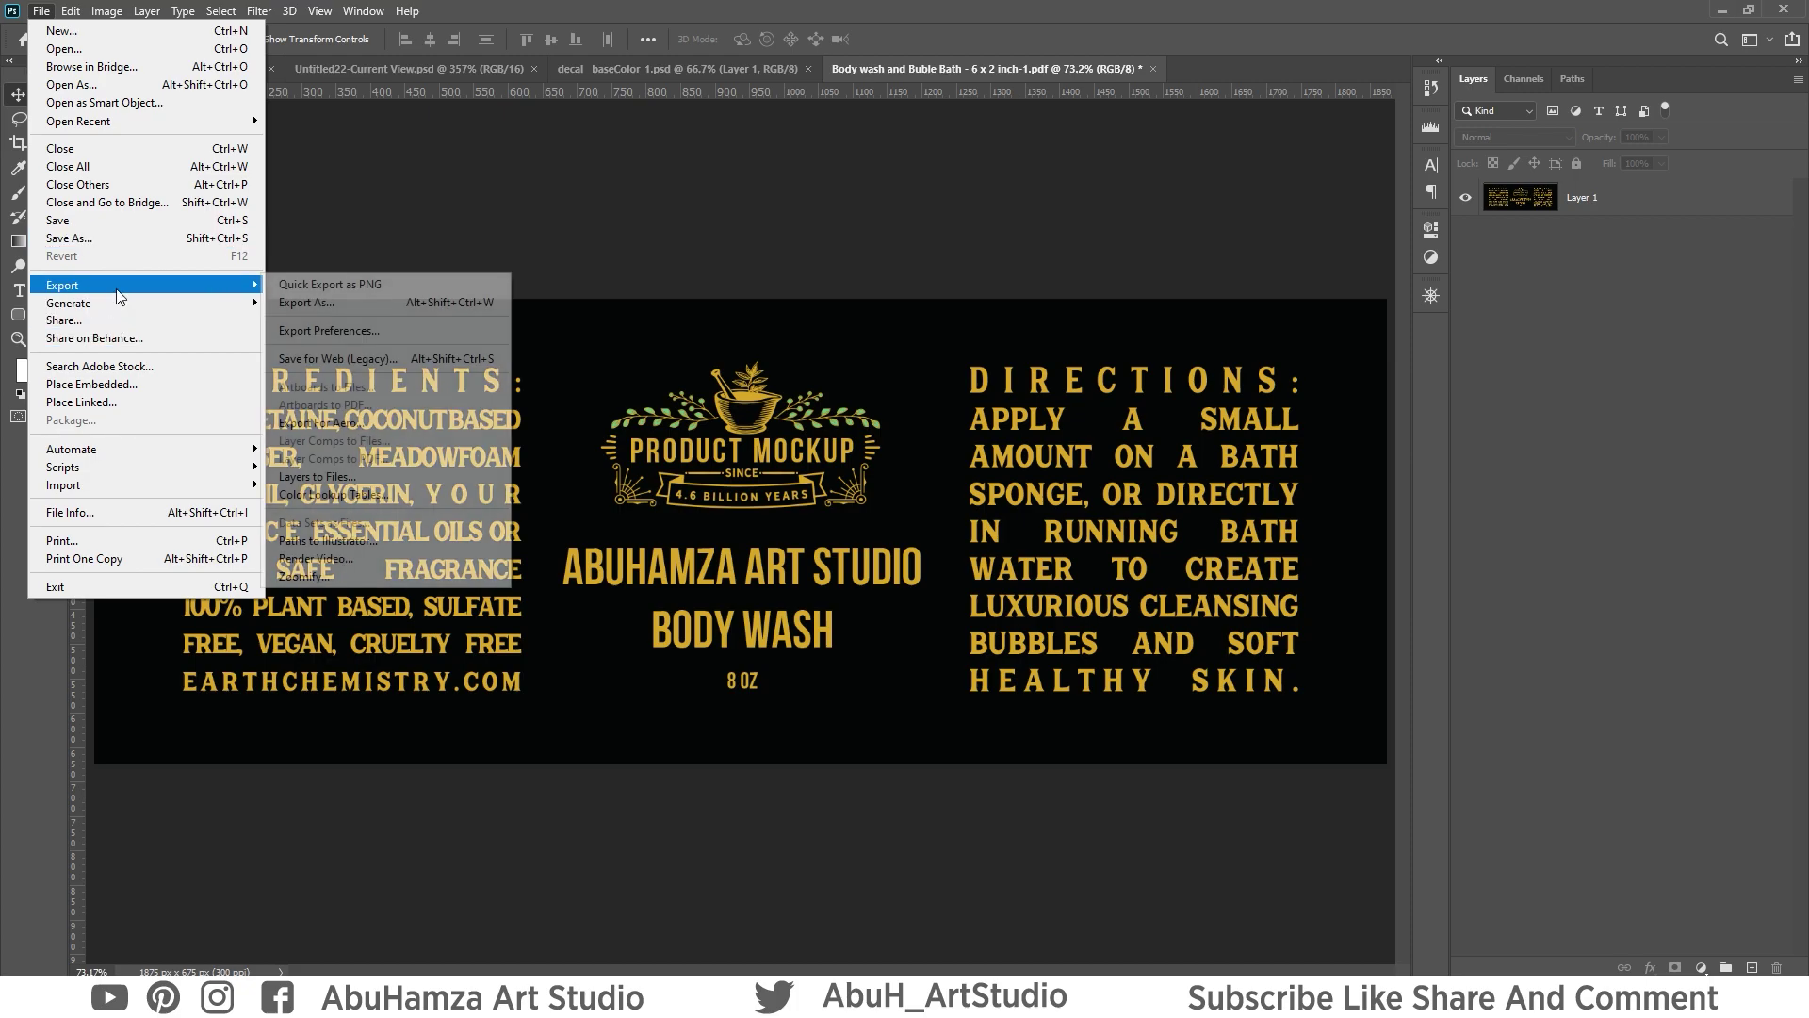
pyautogui.click(432, 303)
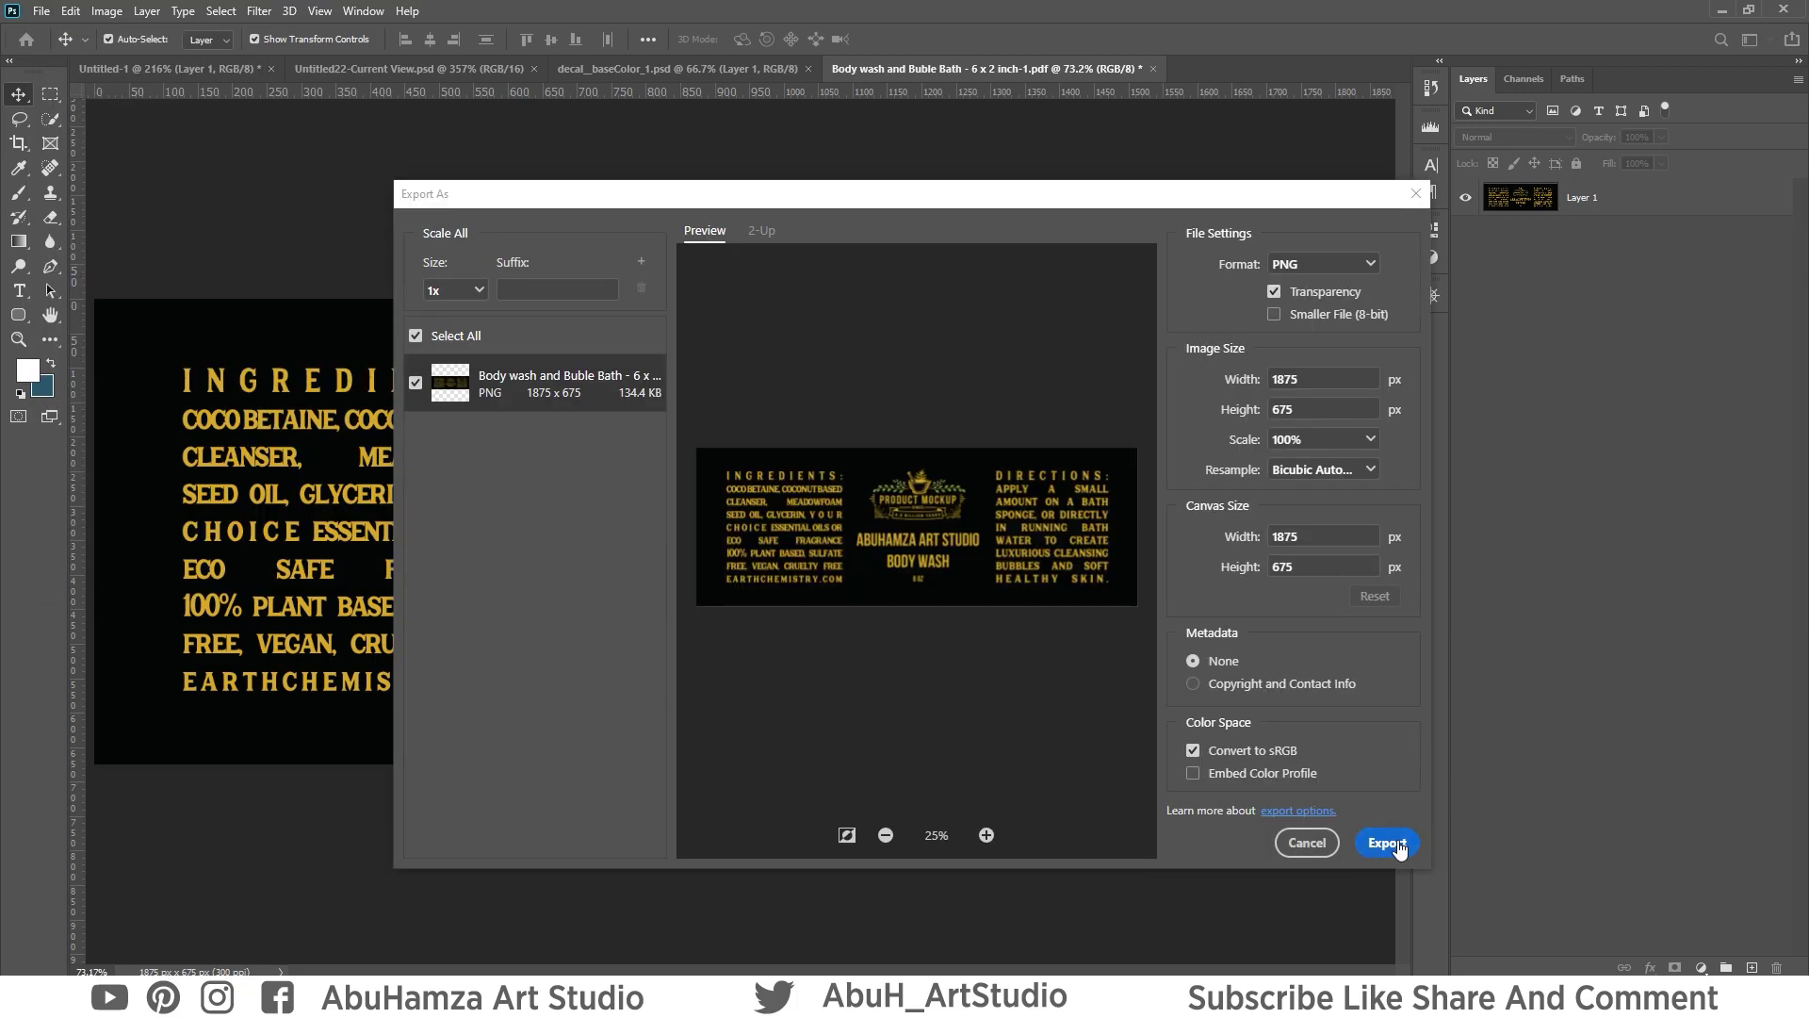
pyautogui.click(1399, 846)
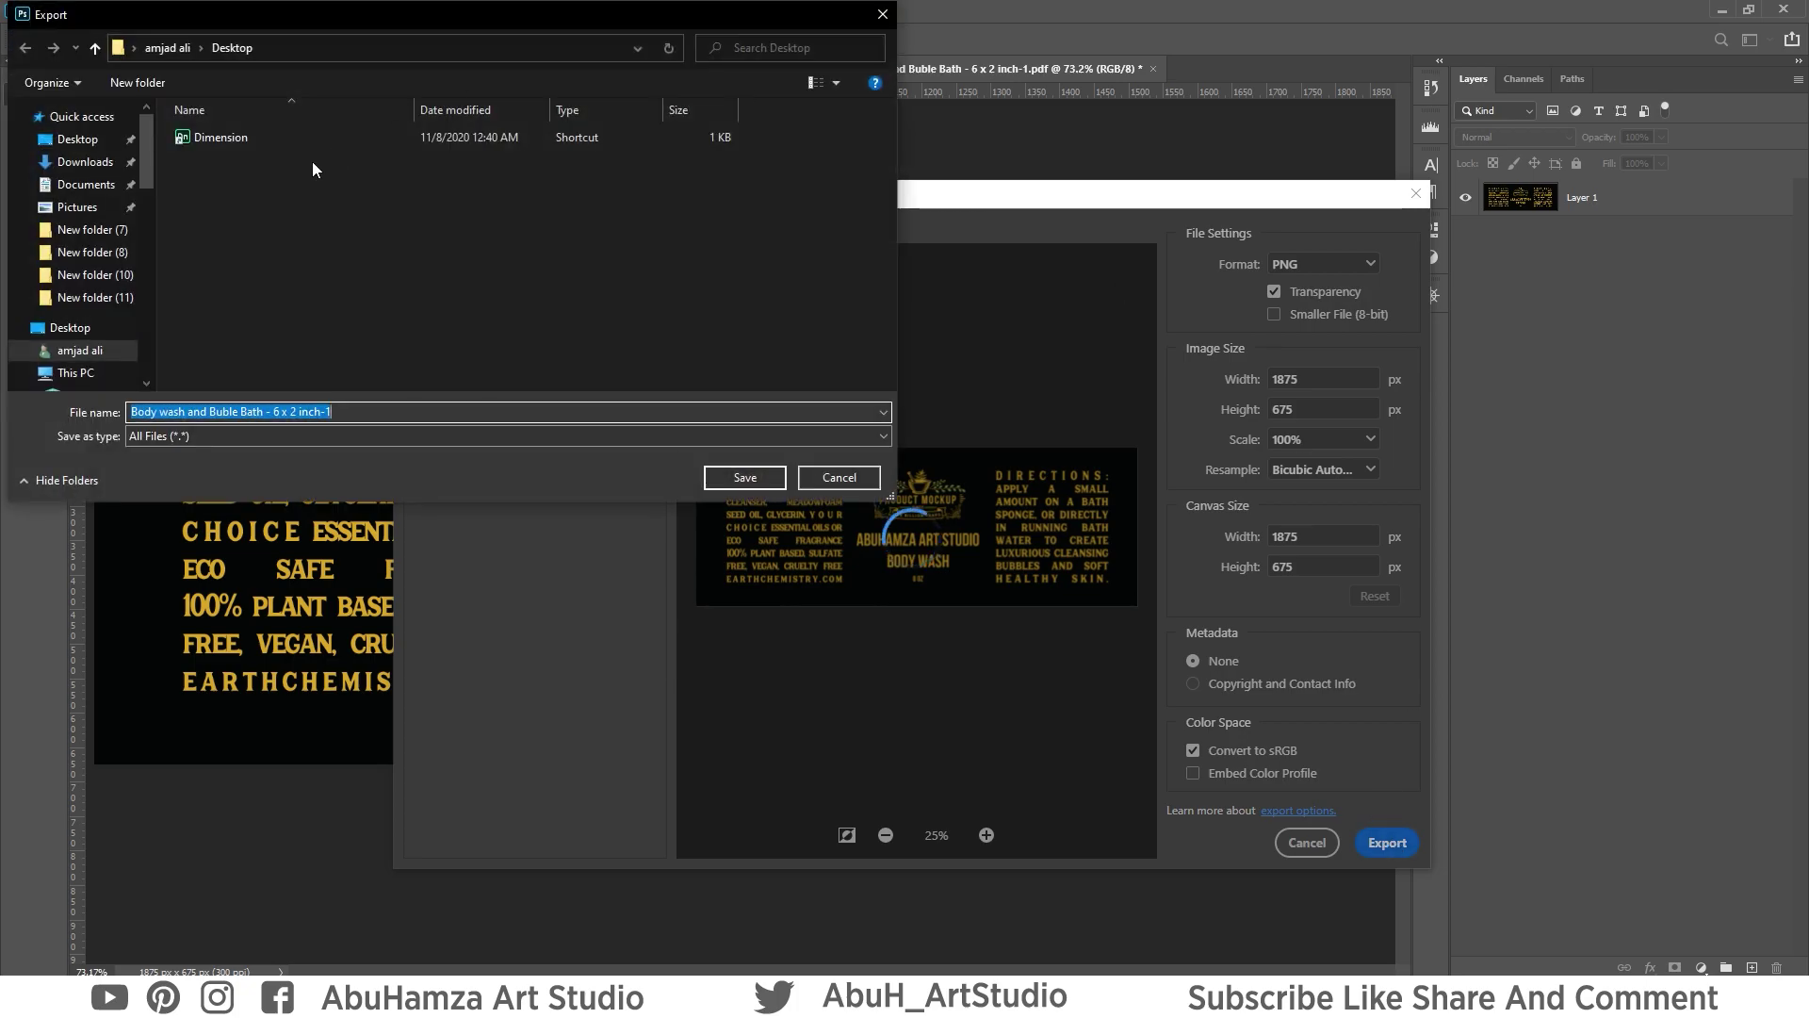
pyautogui.moveTo(78, 138)
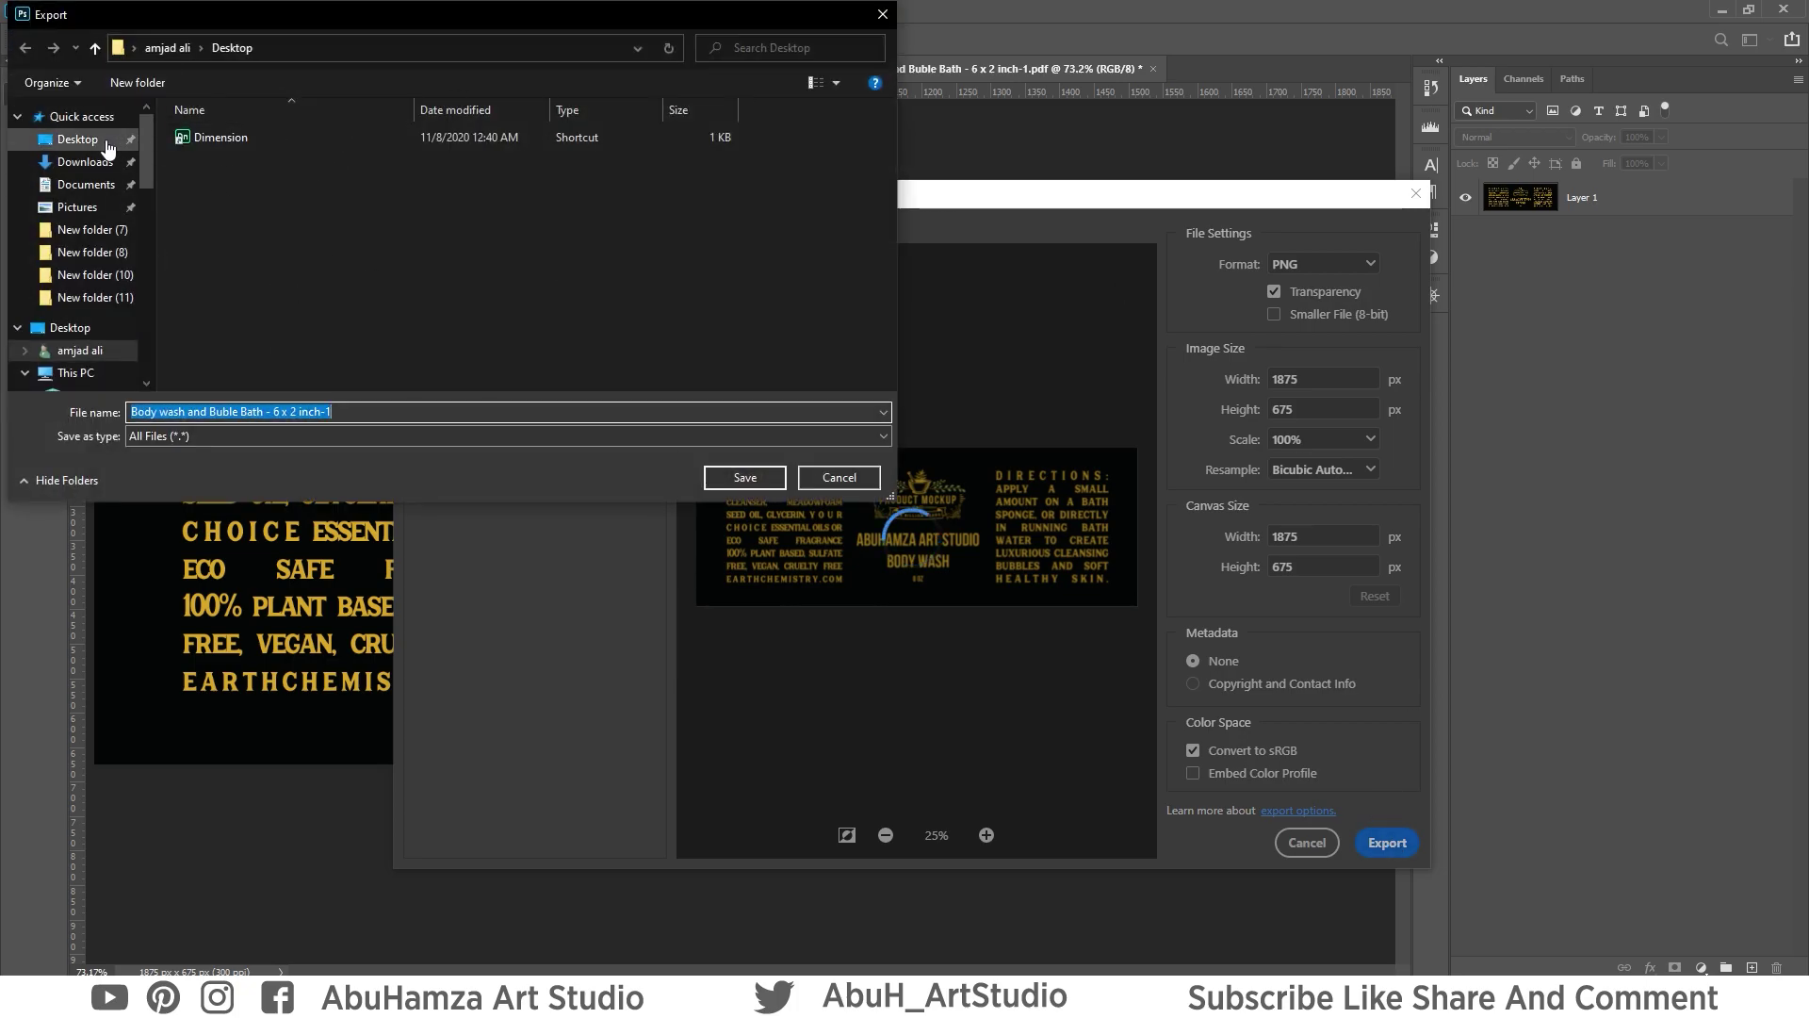
pyautogui.click(109, 148)
pyautogui.click(882, 15)
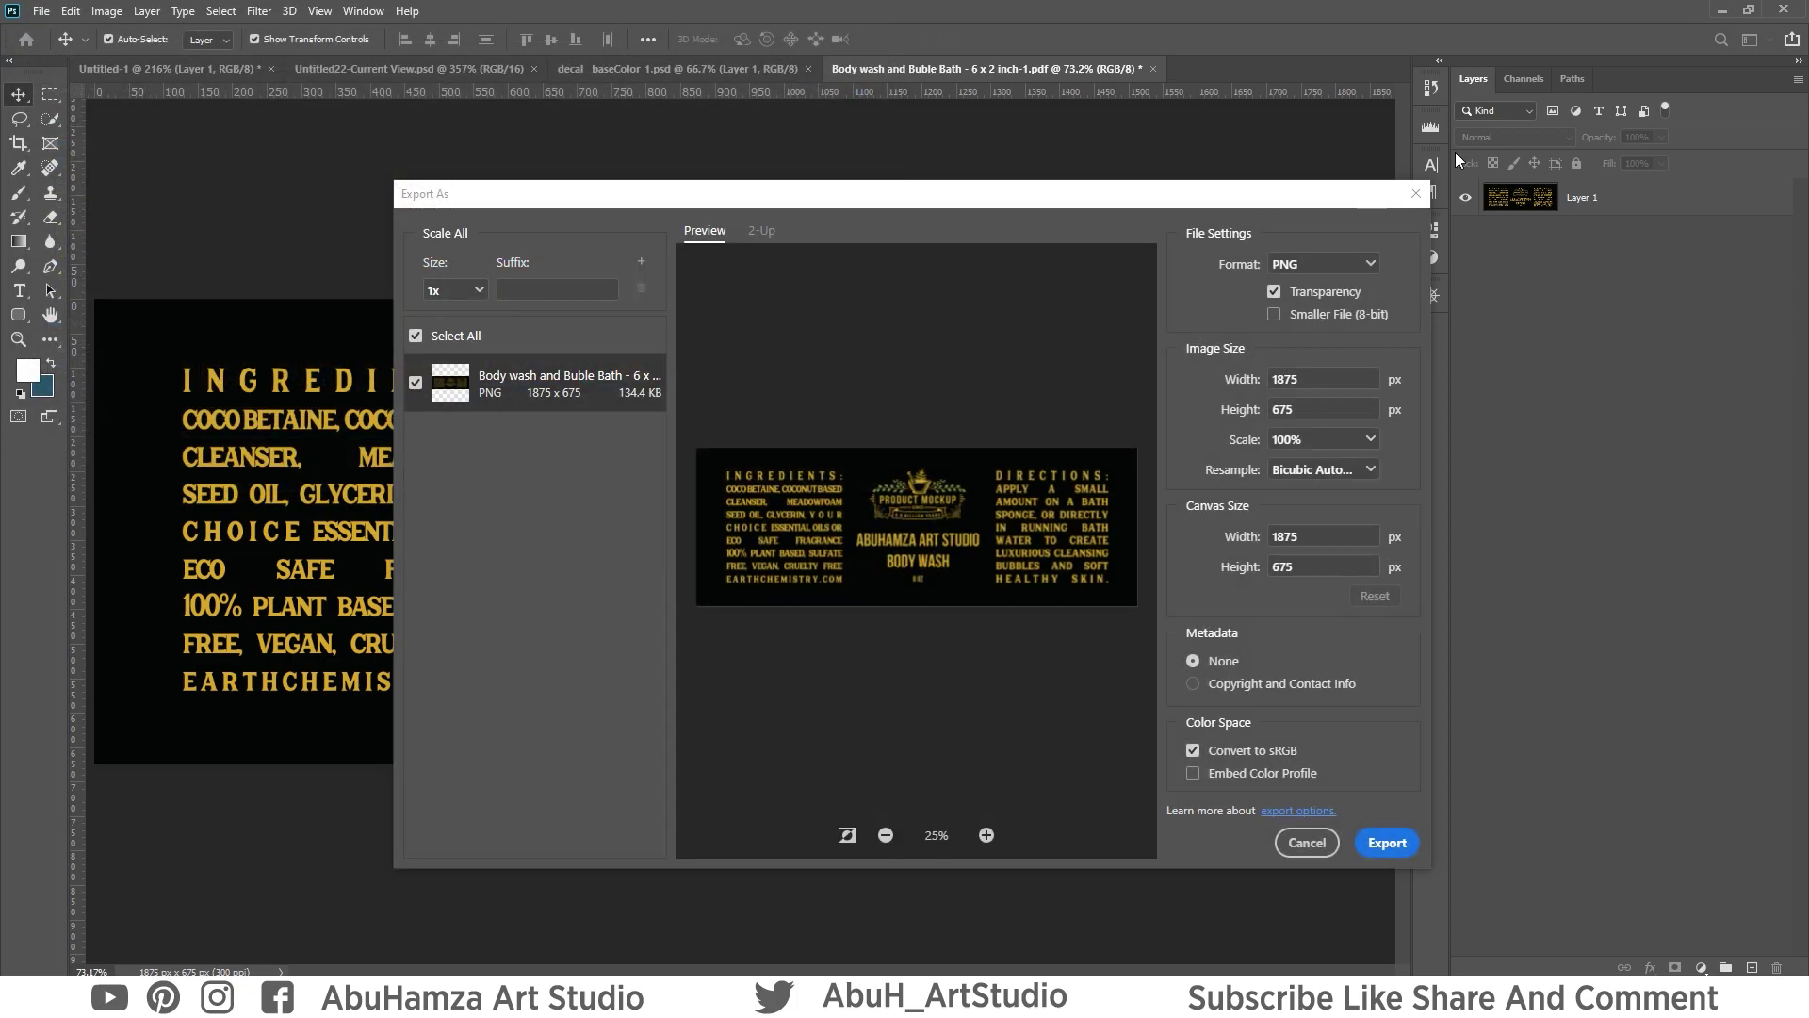
pyautogui.click(1415, 193)
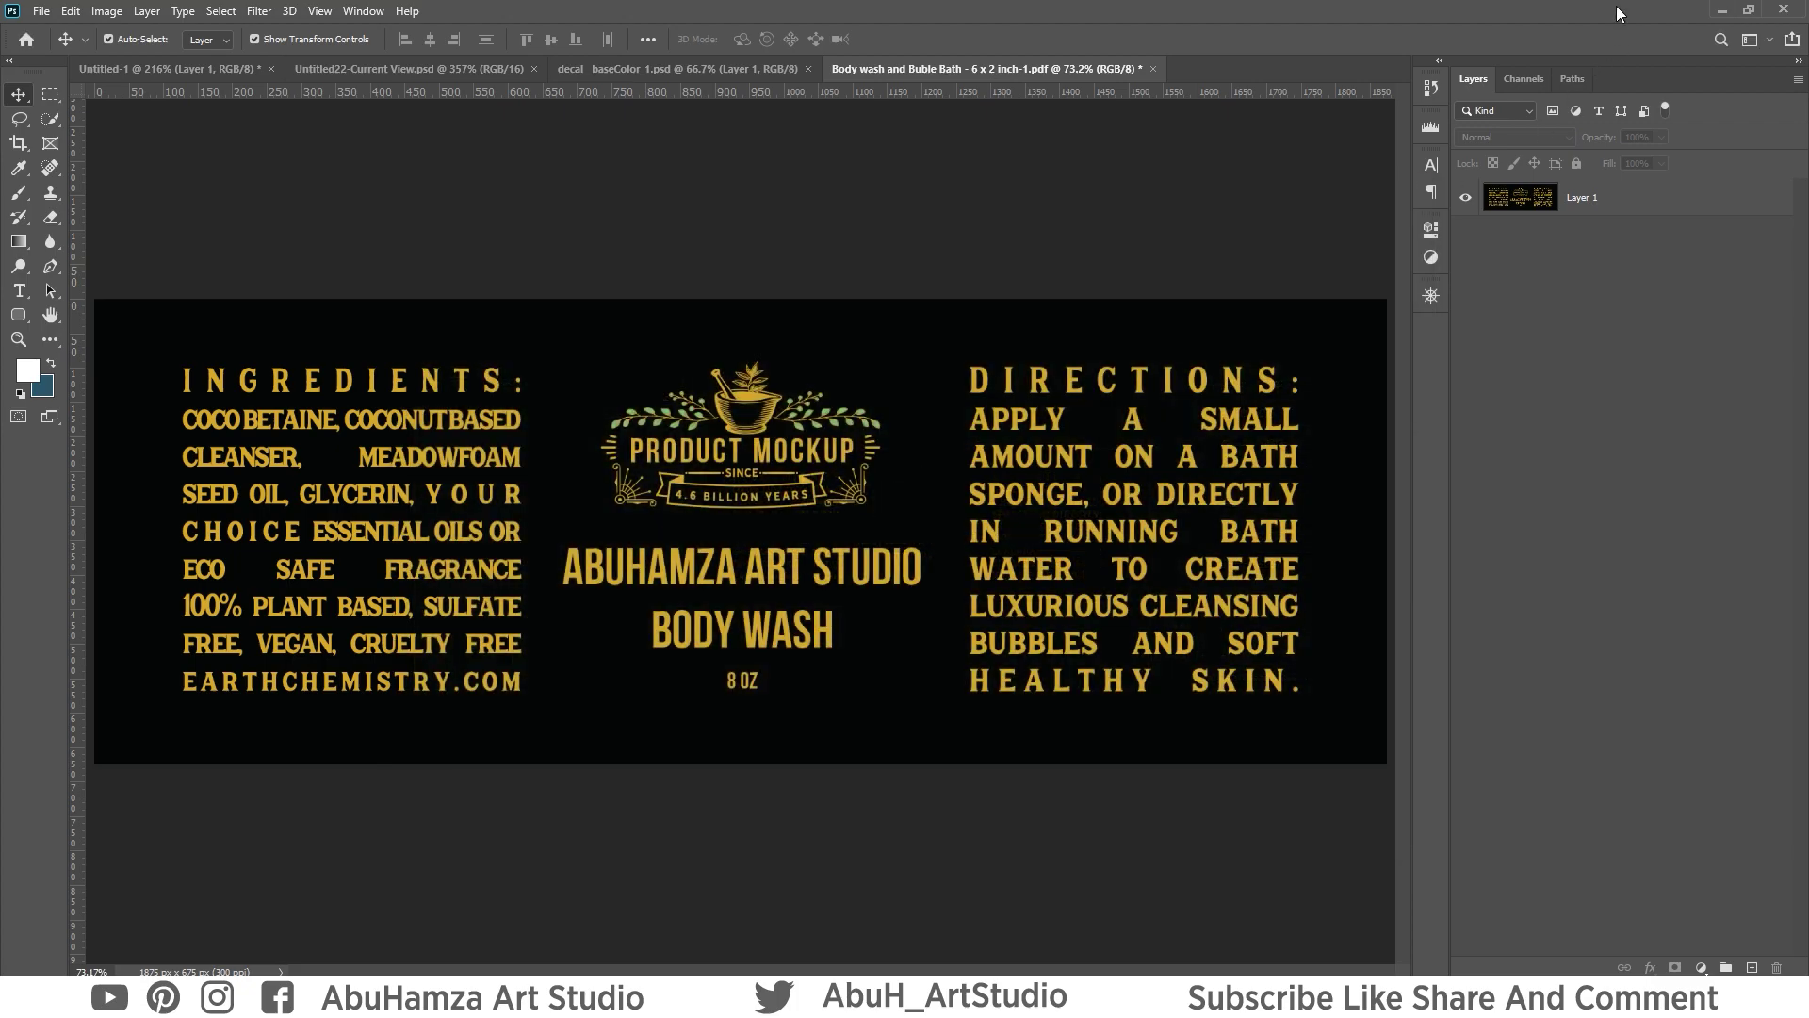
pyautogui.click(1721, 13)
# Restore Dimension, drop image 'a' onto the bottle again, then undo the extra Graphic 2 decal.
pyautogui.doubleClick(1085, 15)
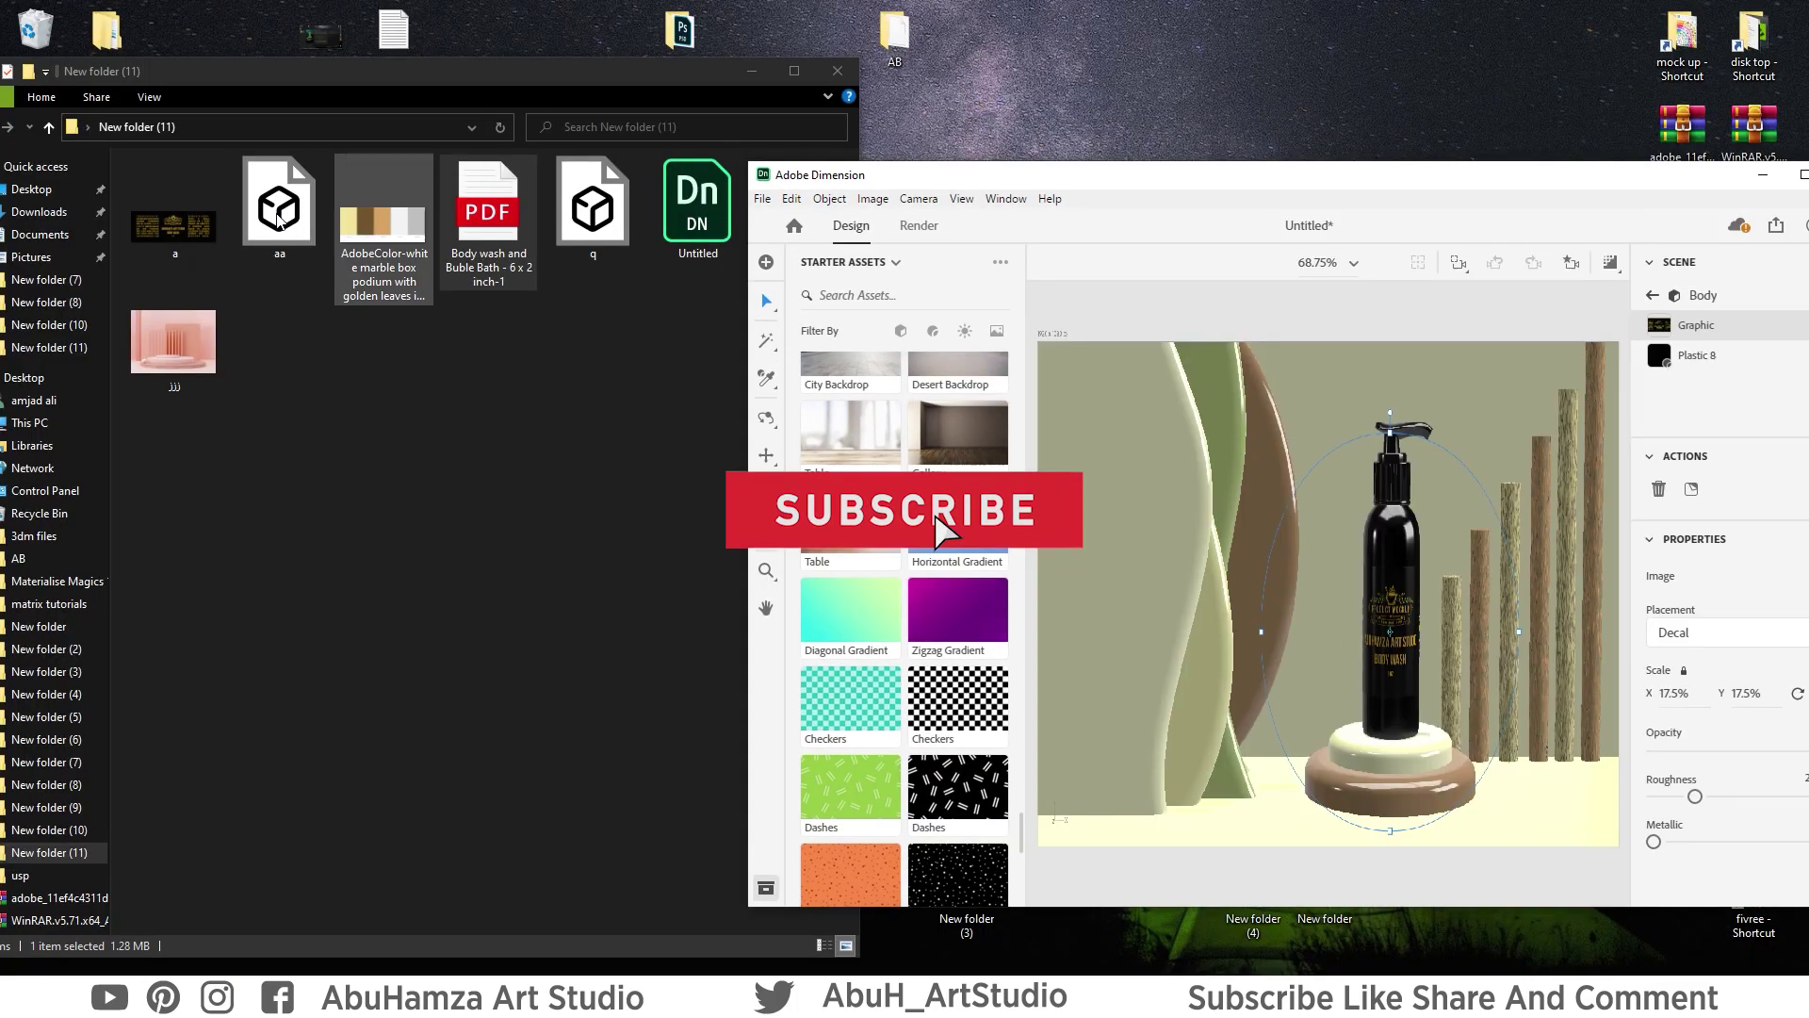
pyautogui.moveTo(174, 227); pyautogui.dragTo(357, 394)
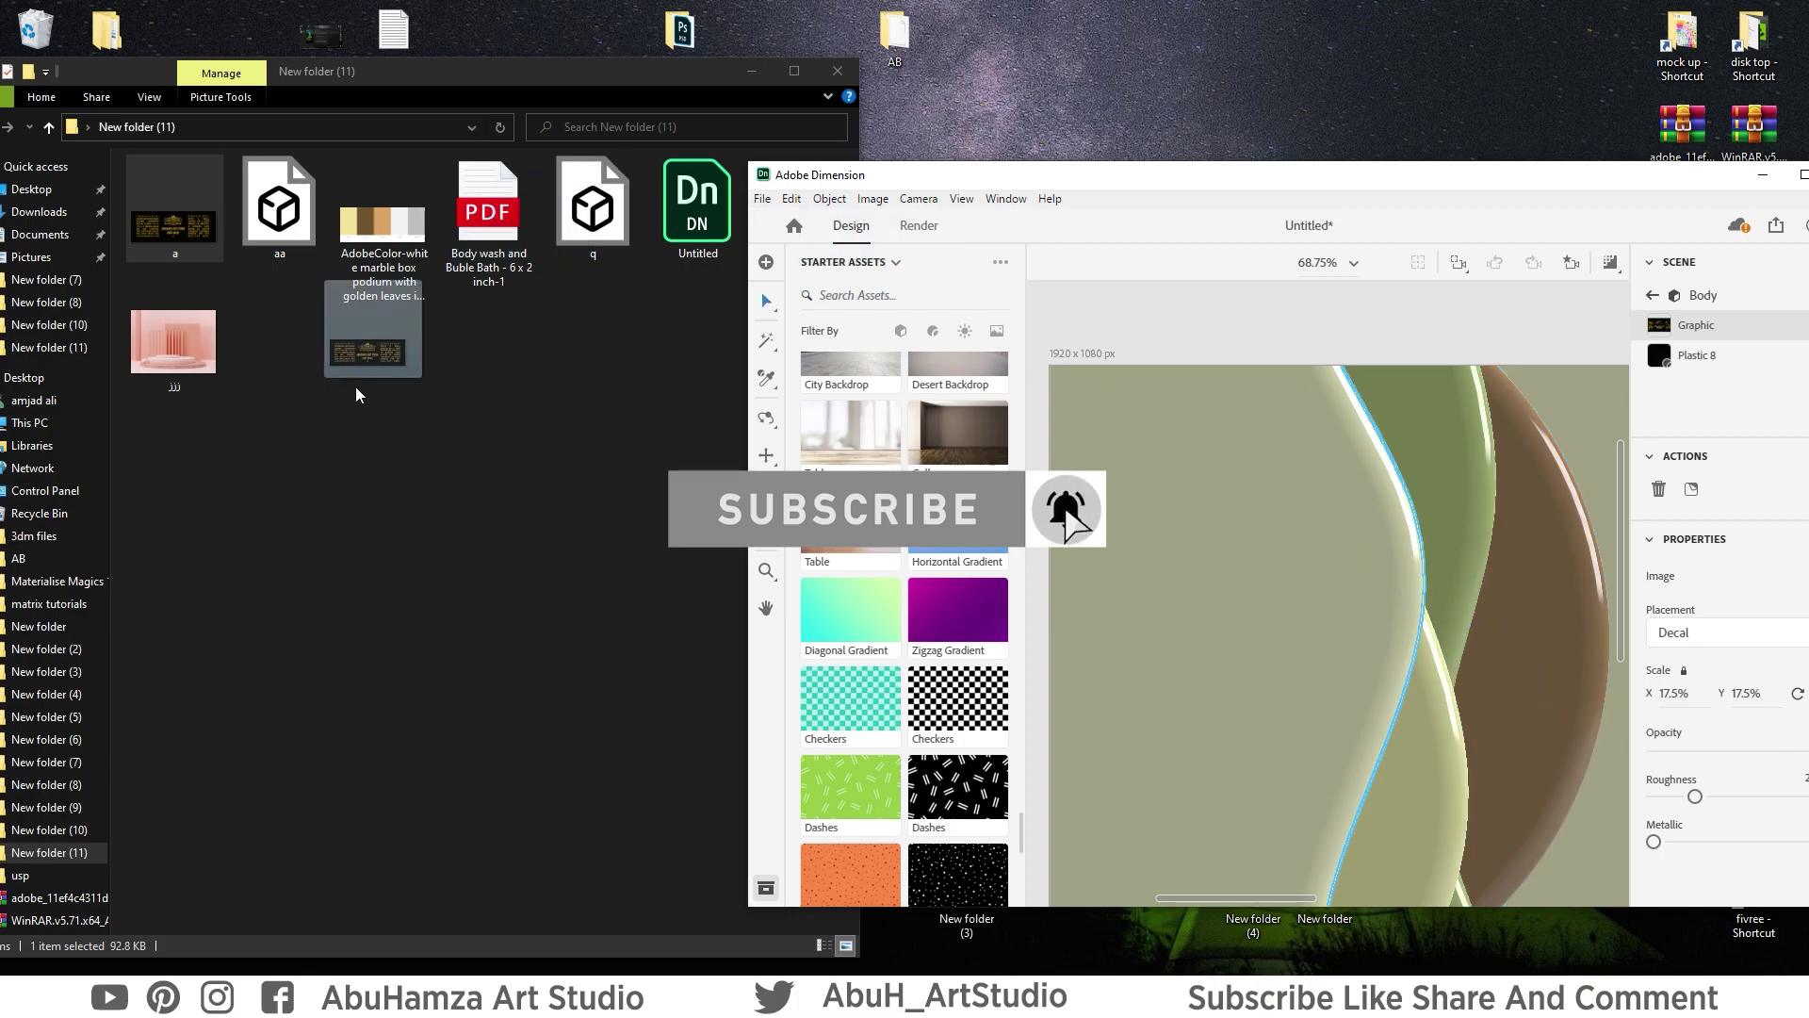
pyautogui.moveTo(357, 394); pyautogui.dragTo(1506, 792)
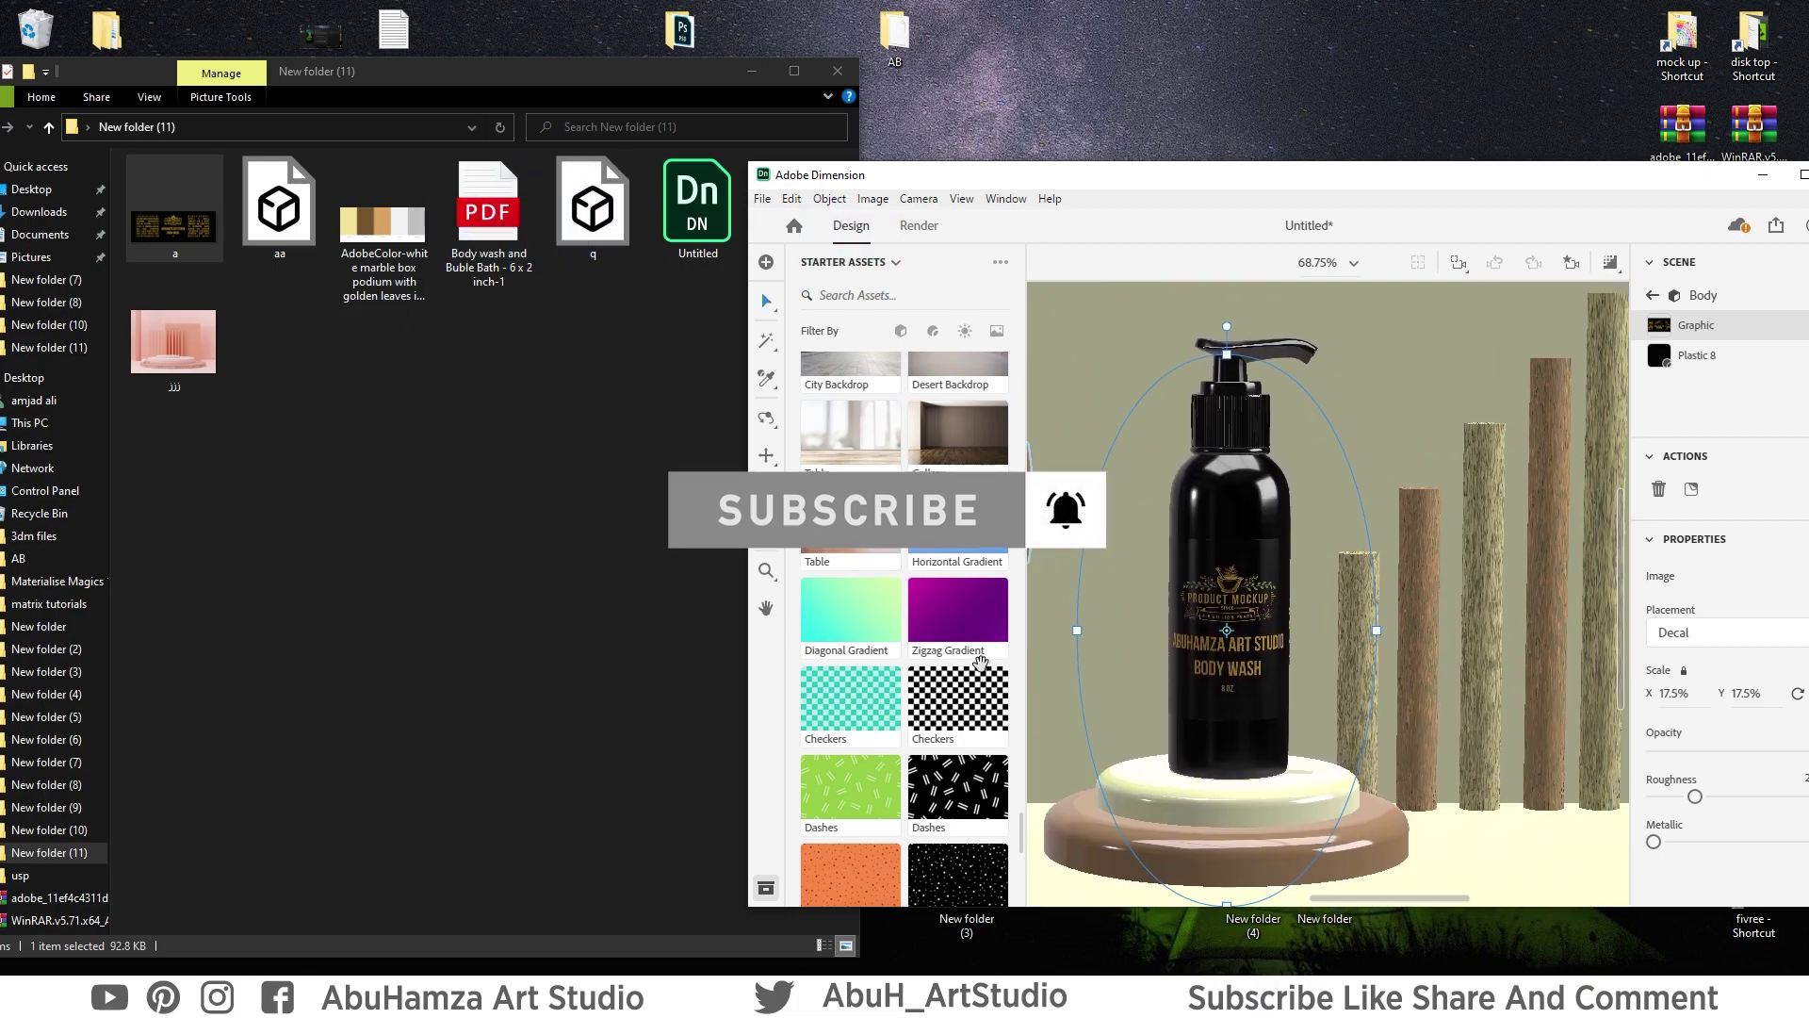
pyautogui.moveTo(175, 226); pyautogui.dragTo(1298, 650)
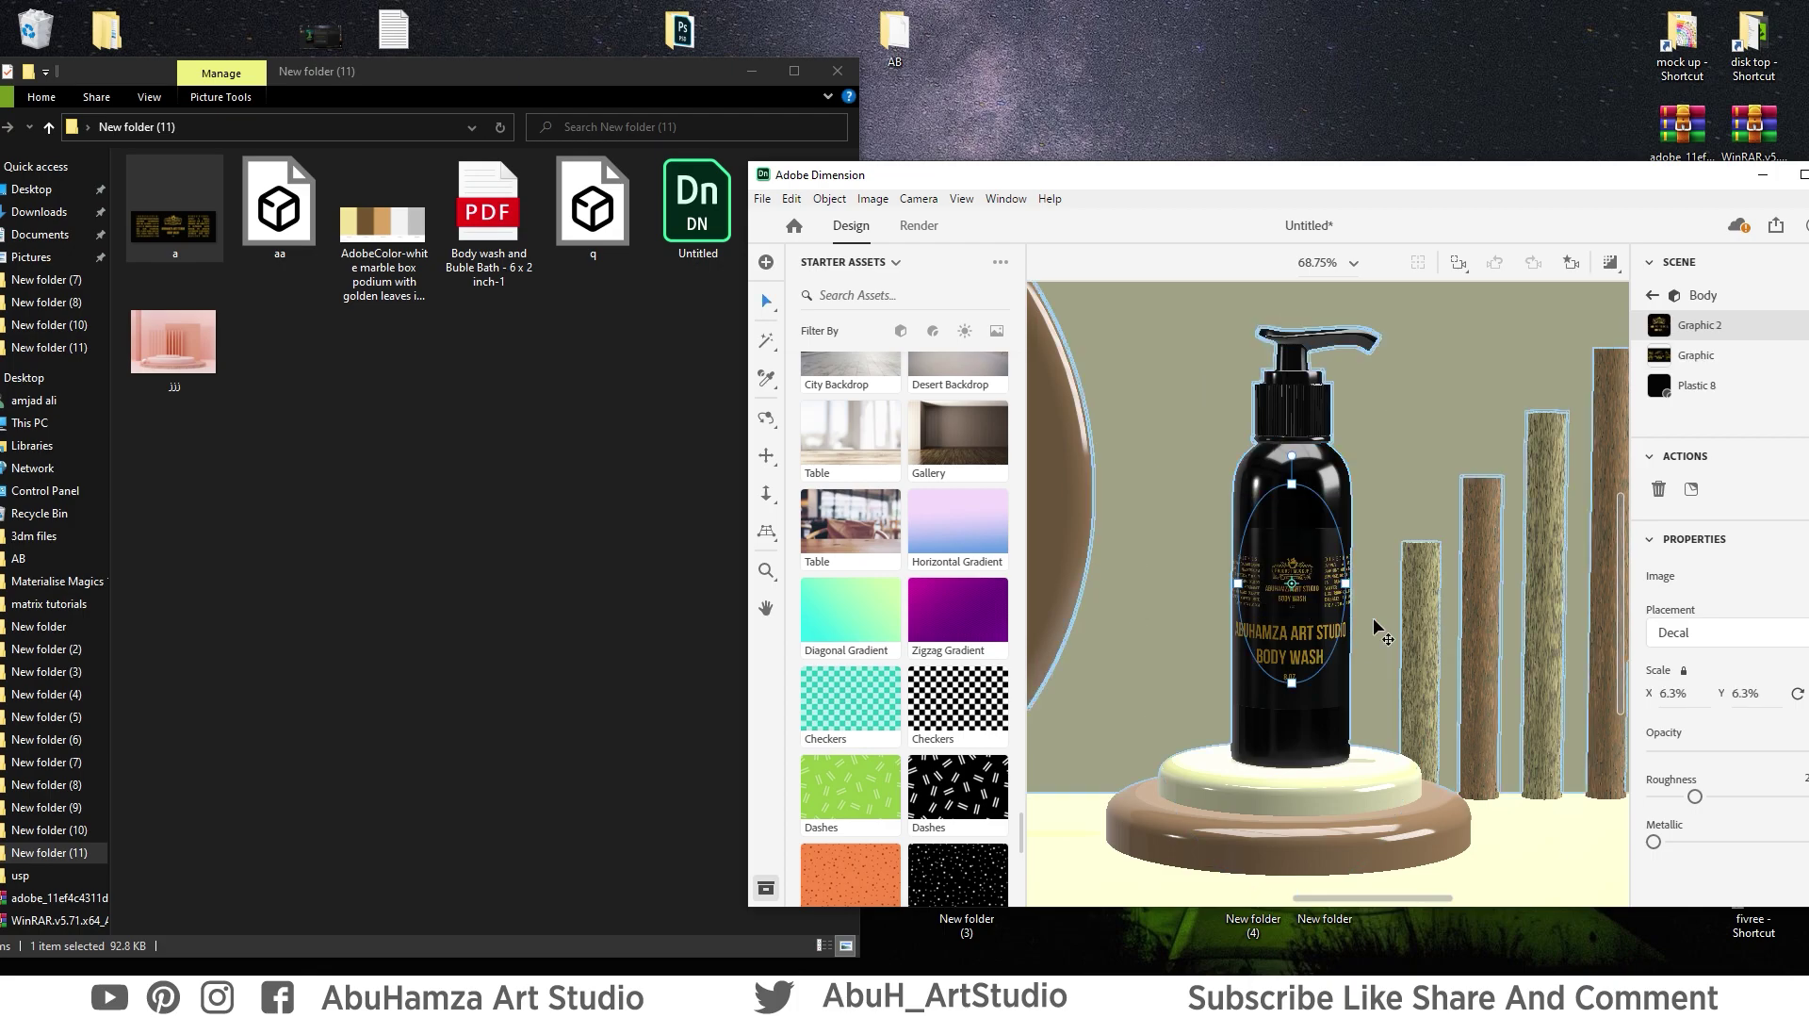
pyautogui.hotkey('ctrl', 'z')
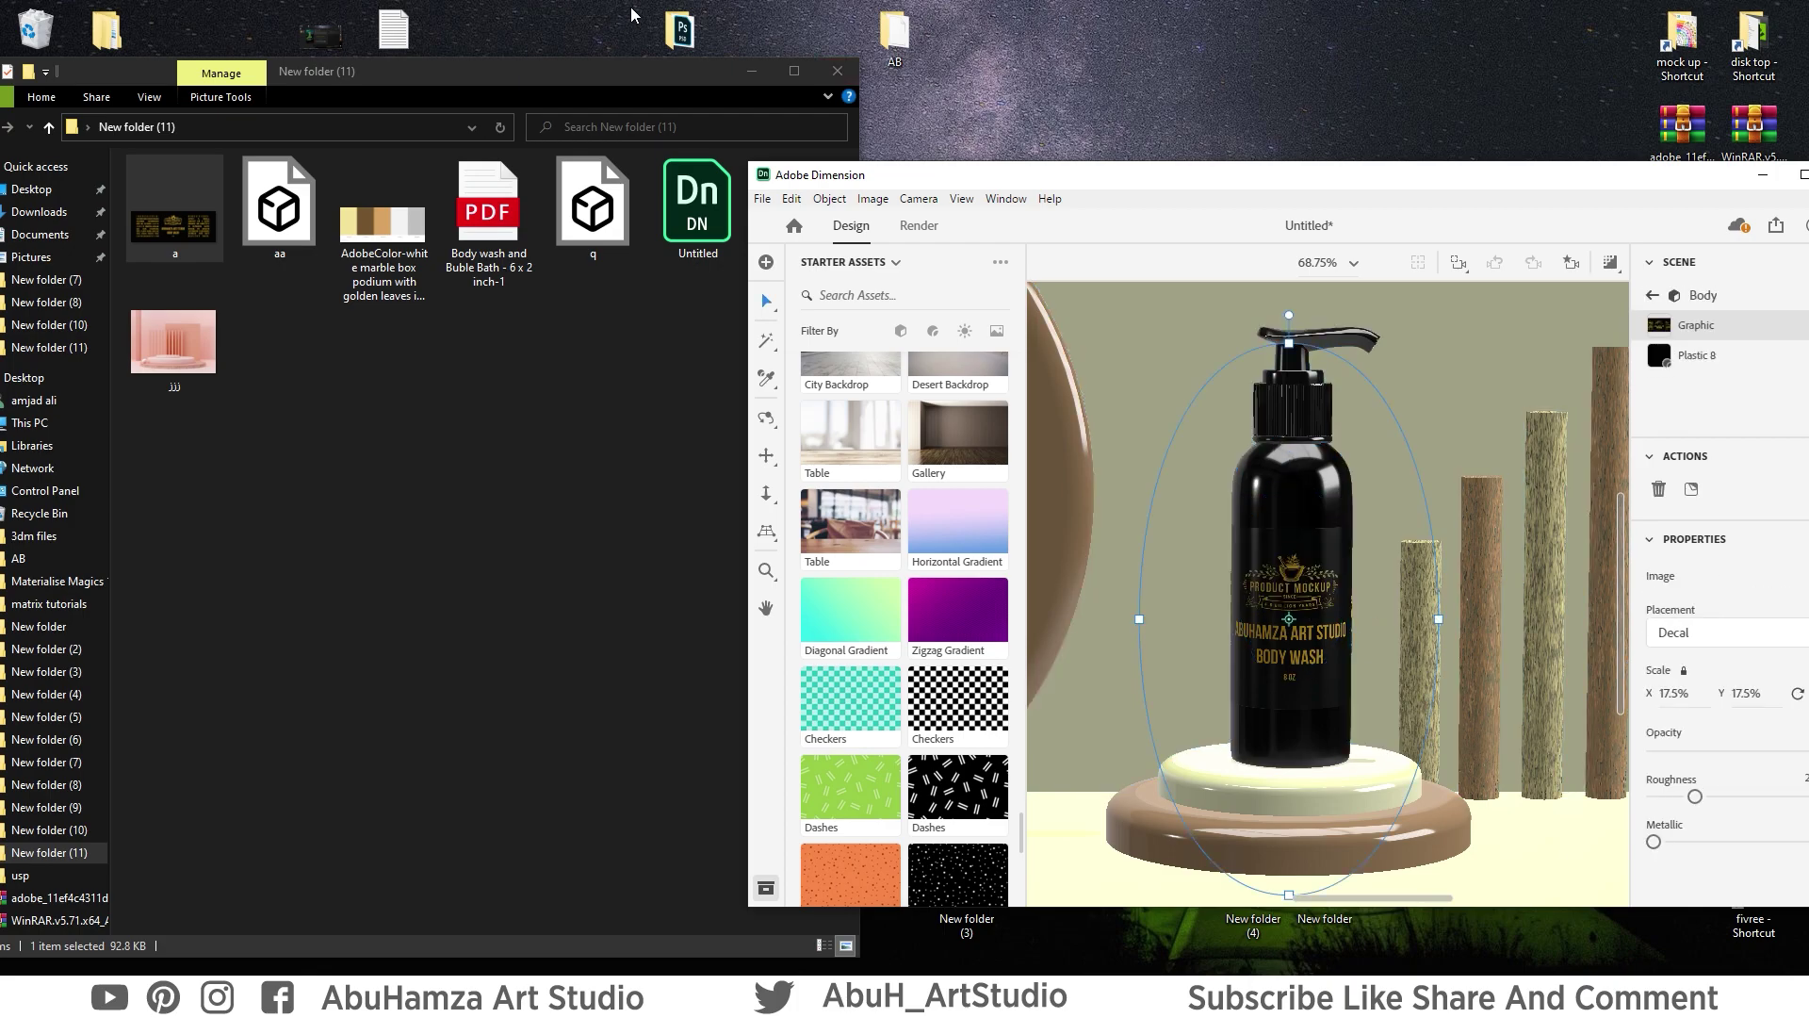
pyautogui.click(751, 70)
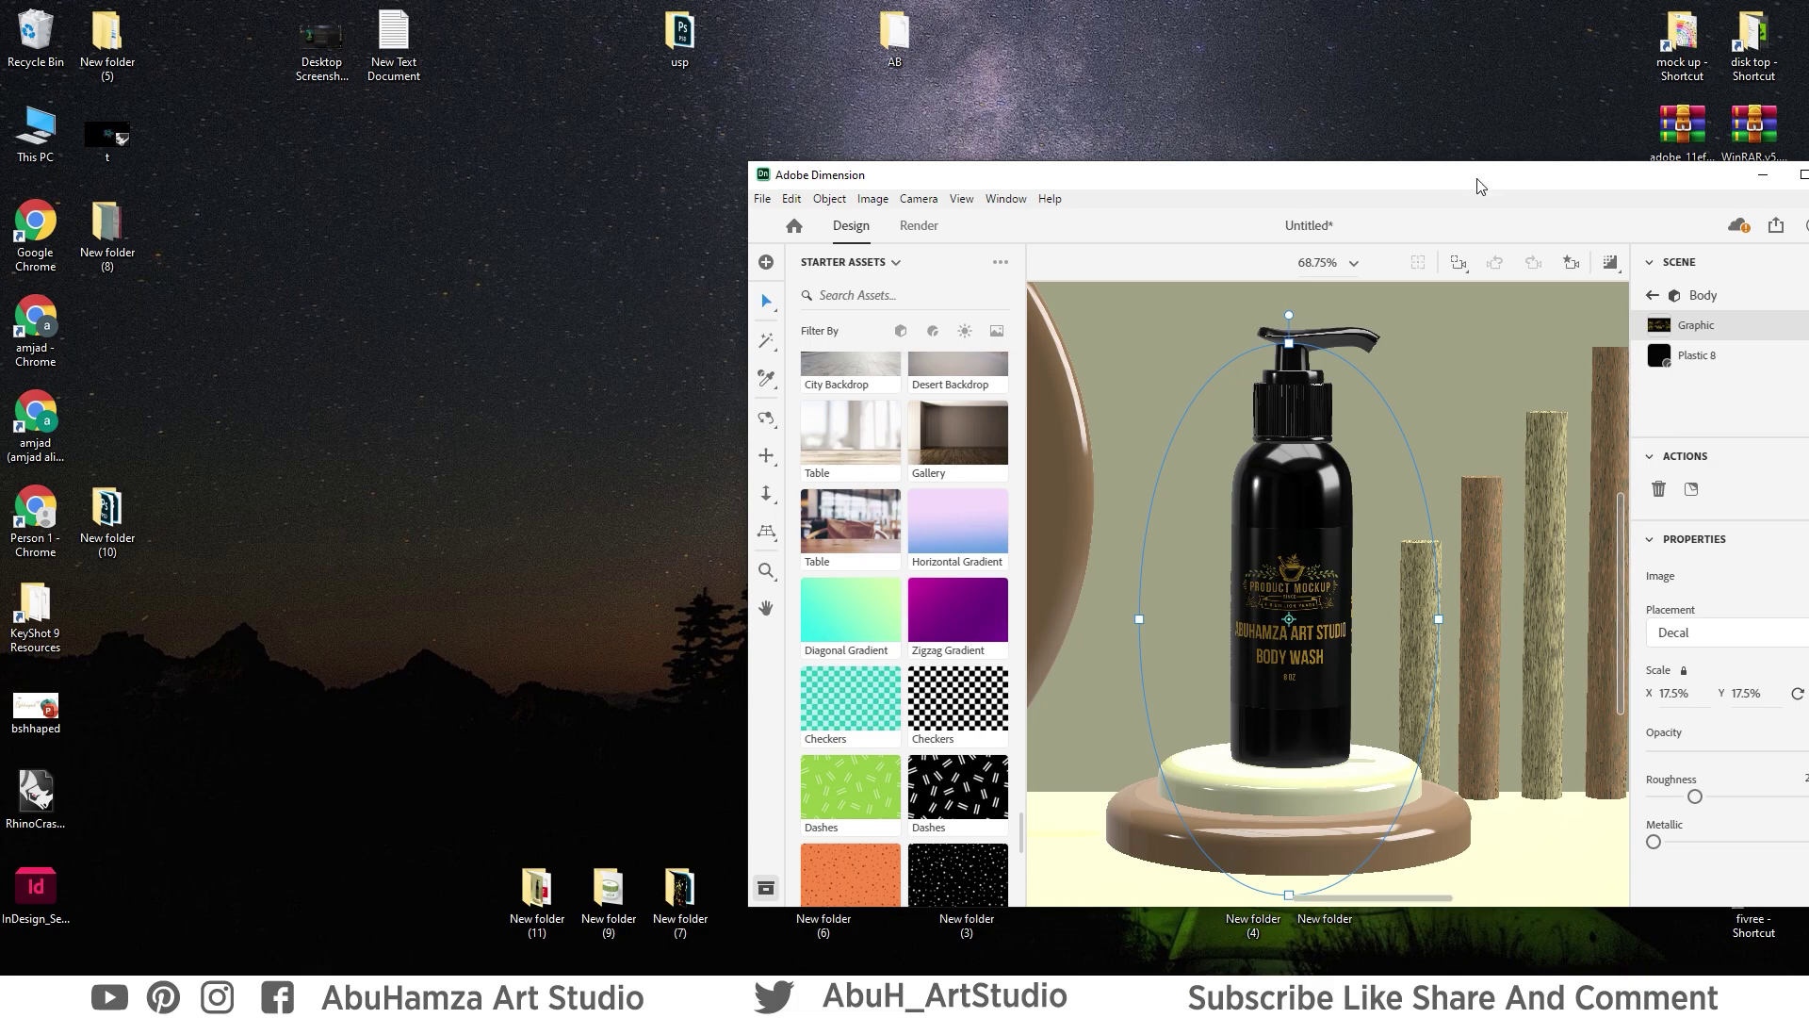
# Maximize Dimension and click the backdrop to leave decal editing.
pyautogui.doubleClick(1477, 179)
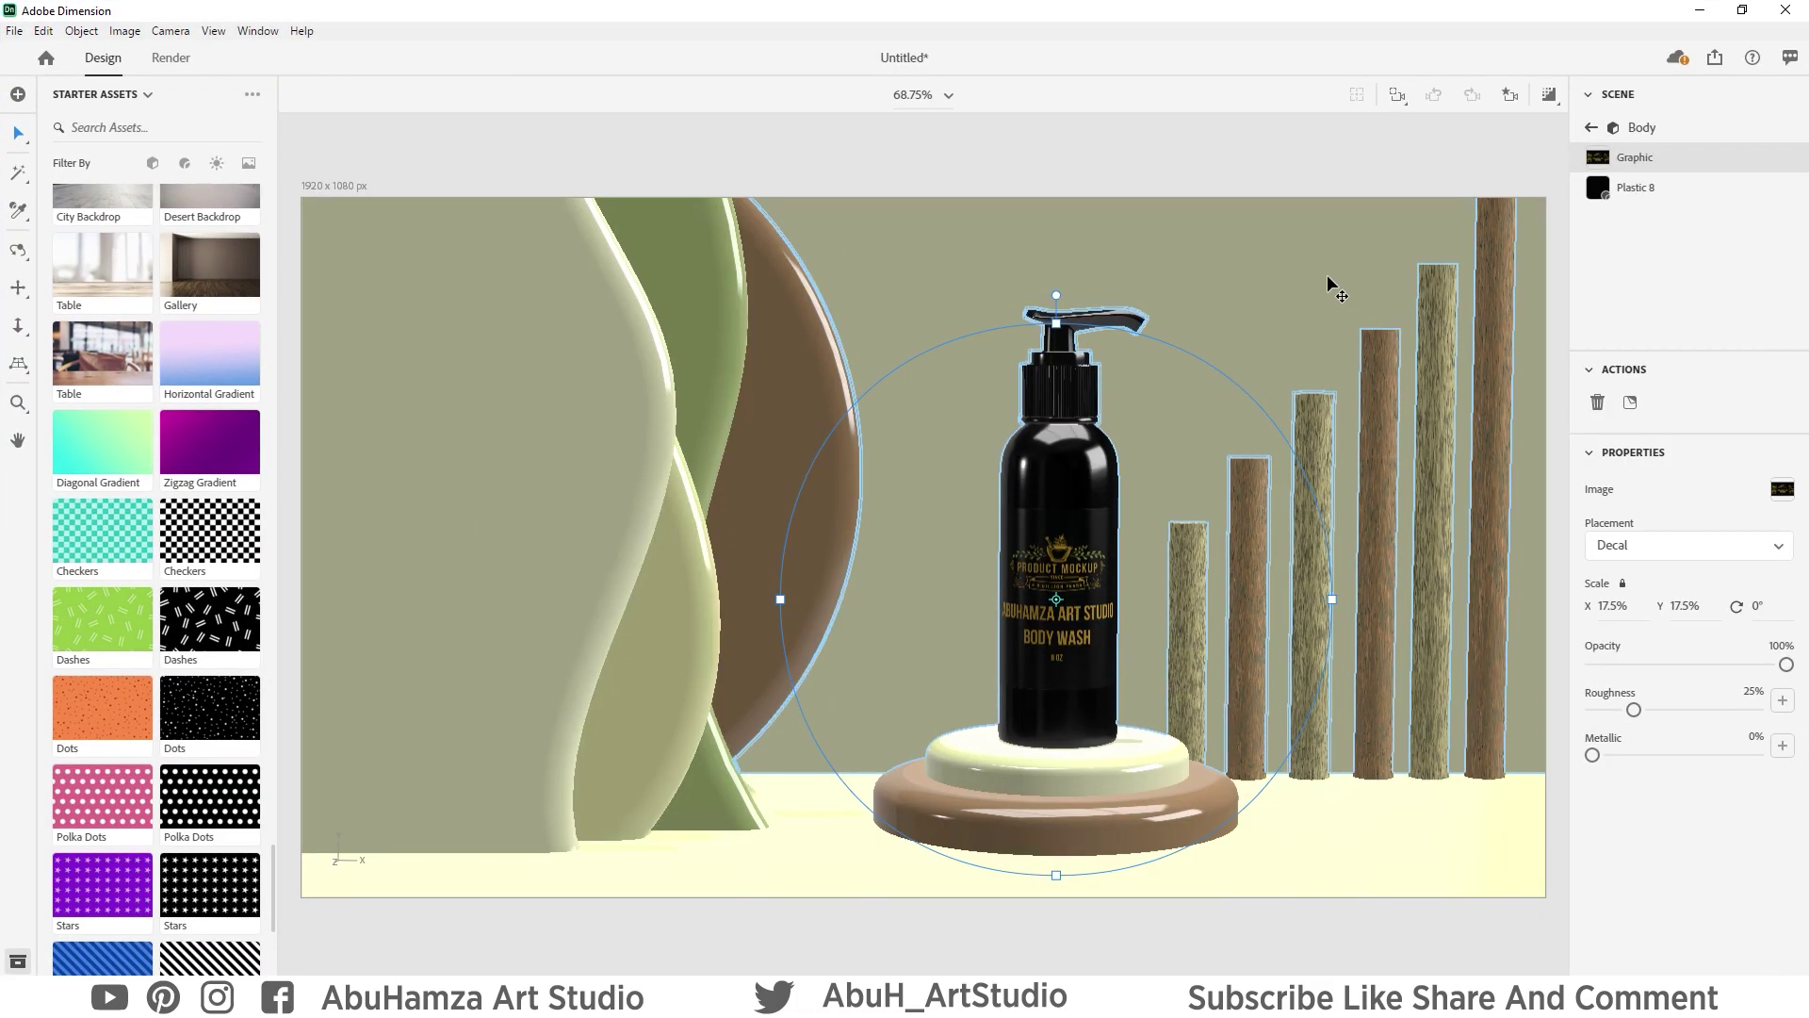
pyautogui.click(1245, 245)
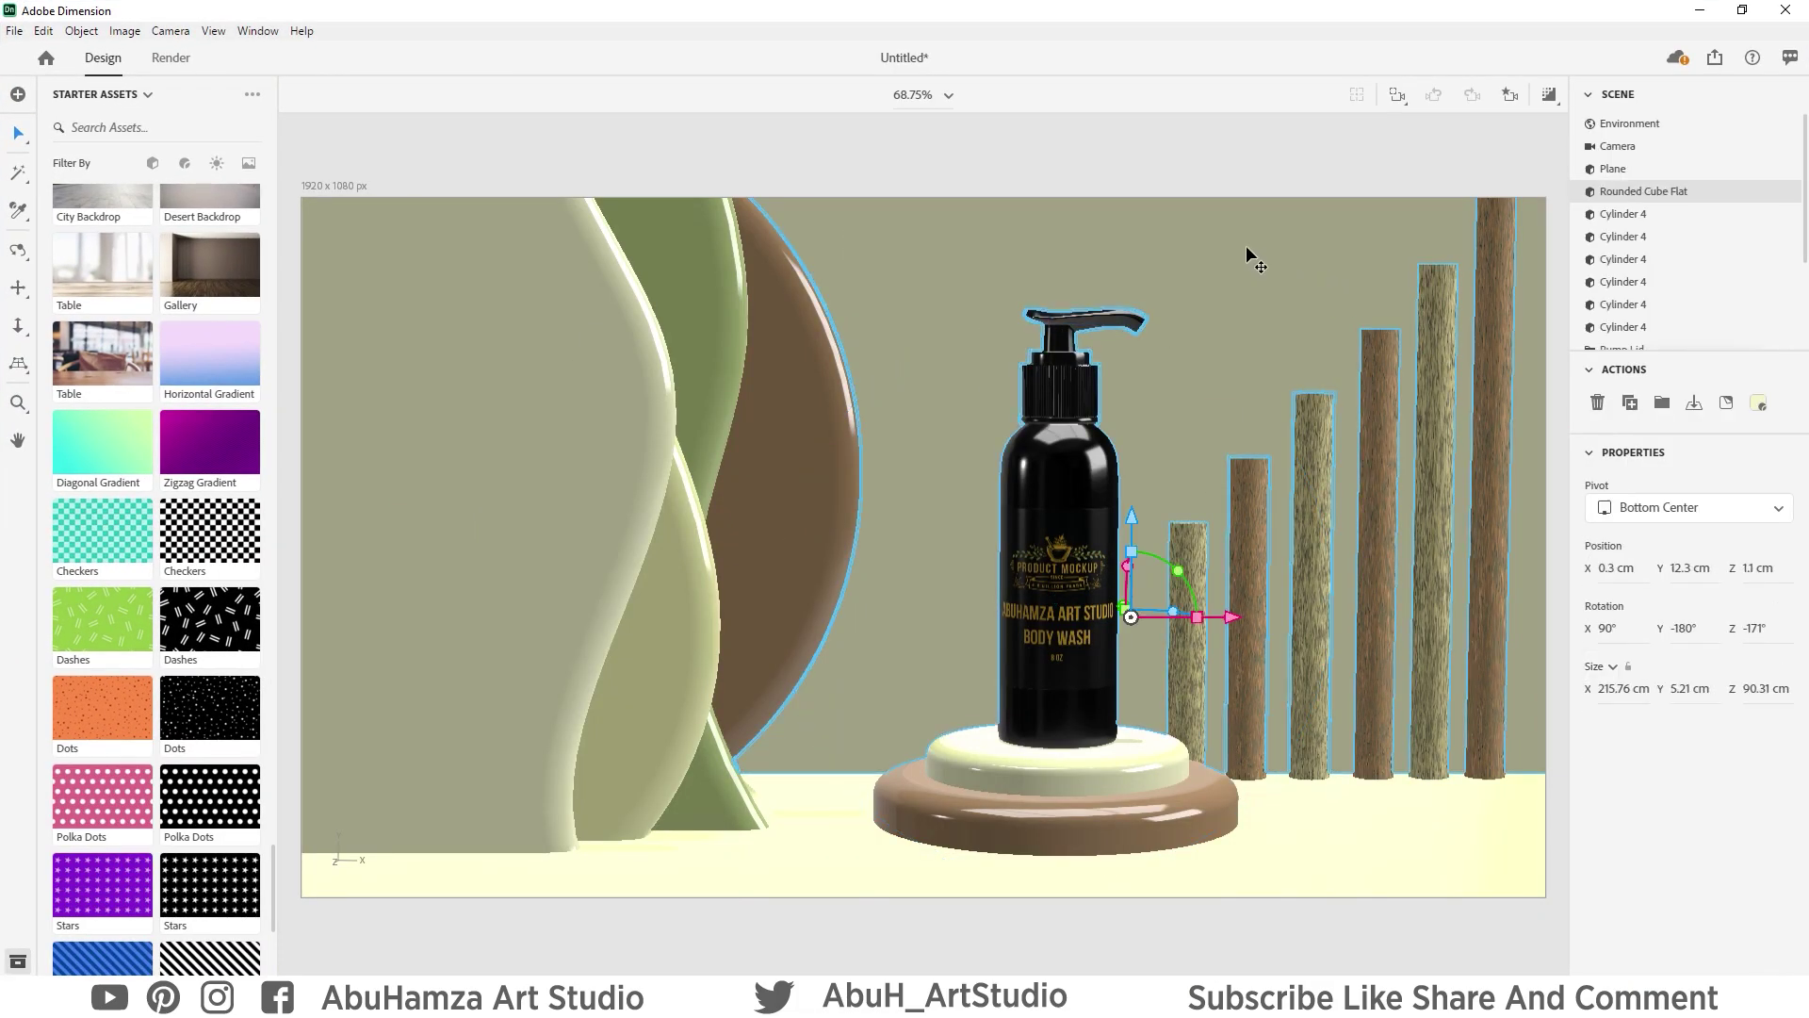